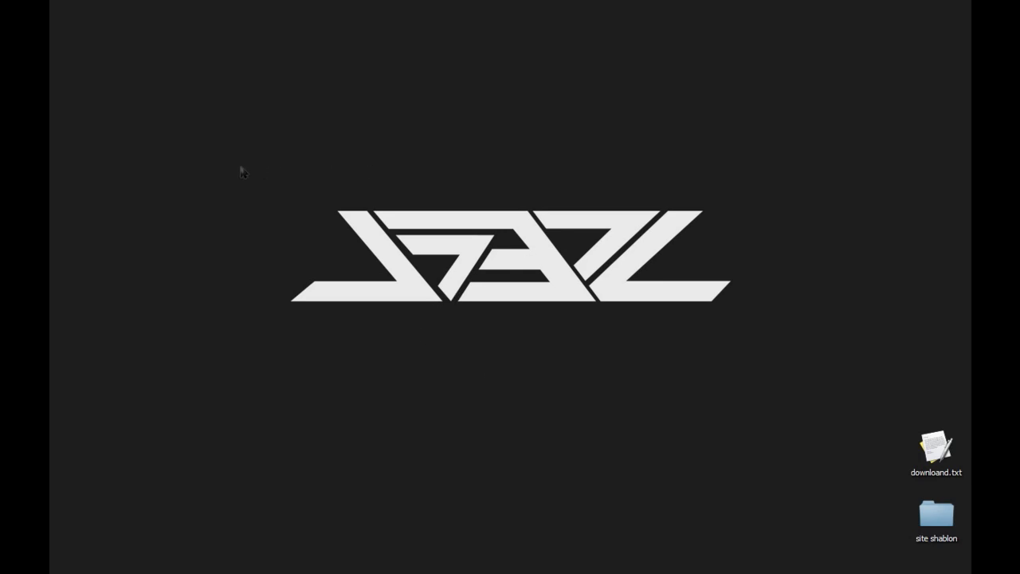
Restore the minimized document with the pencil logo sketch to full view.
{"action": "mouse_move", "coordinate": [237, 164]}
{"action": "left_mouse_down"}
{"action": "mouse_move", "coordinate": [801, 349]}
{"action": "mouse_move", "coordinate": [213, 166]}
{"action": "mouse_move", "coordinate": [799, 349]}
{"action": "mouse_move", "coordinate": [791, 358]}
{"action": "mouse_move", "coordinate": [231, 161]}
{"action": "mouse_move", "coordinate": [793, 351]}
{"action": "left_mouse_up"}
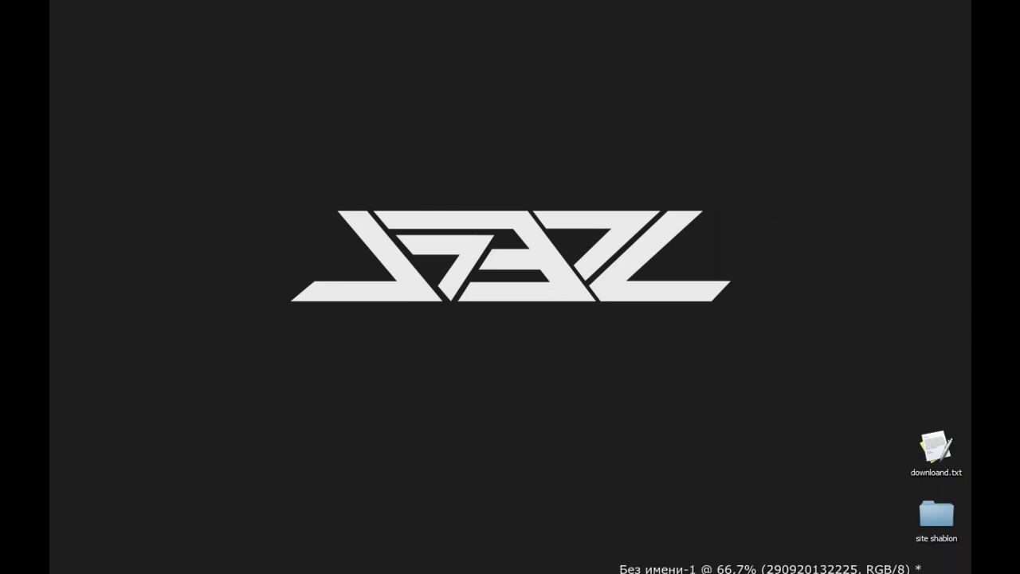
{"action": "left_click", "coordinate": [837, 569]}
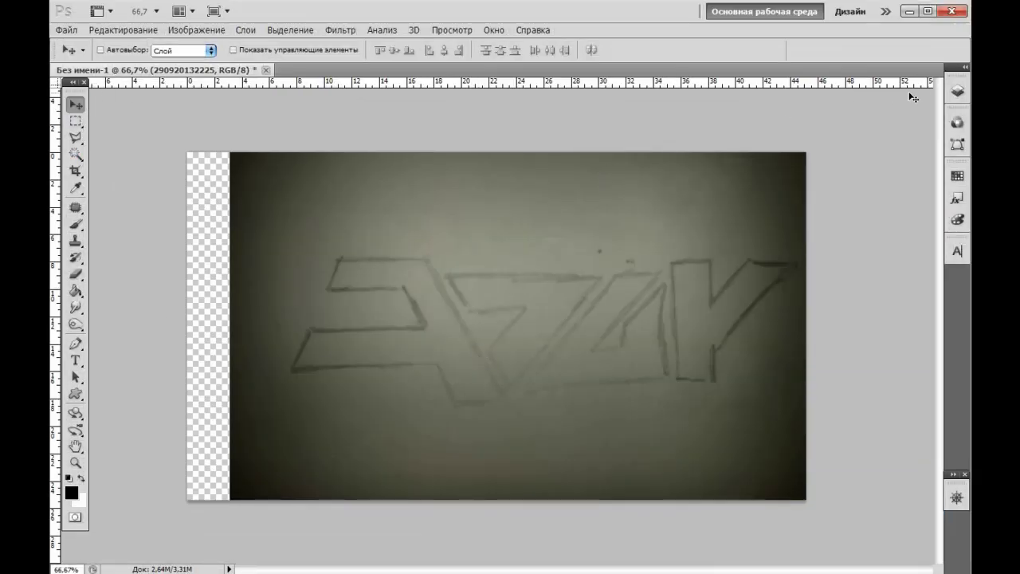
Nudge the sketch photo left and up, then add a new empty layer above it.
{"action": "left_click", "coordinate": [958, 92]}
{"action": "mouse_move", "coordinate": [608, 325]}
{"action": "left_mouse_down"}
{"action": "mouse_move", "coordinate": [558, 314]}
{"action": "mouse_move", "coordinate": [590, 310]}
{"action": "left_mouse_up"}
{"action": "left_click", "coordinate": [957, 90]}
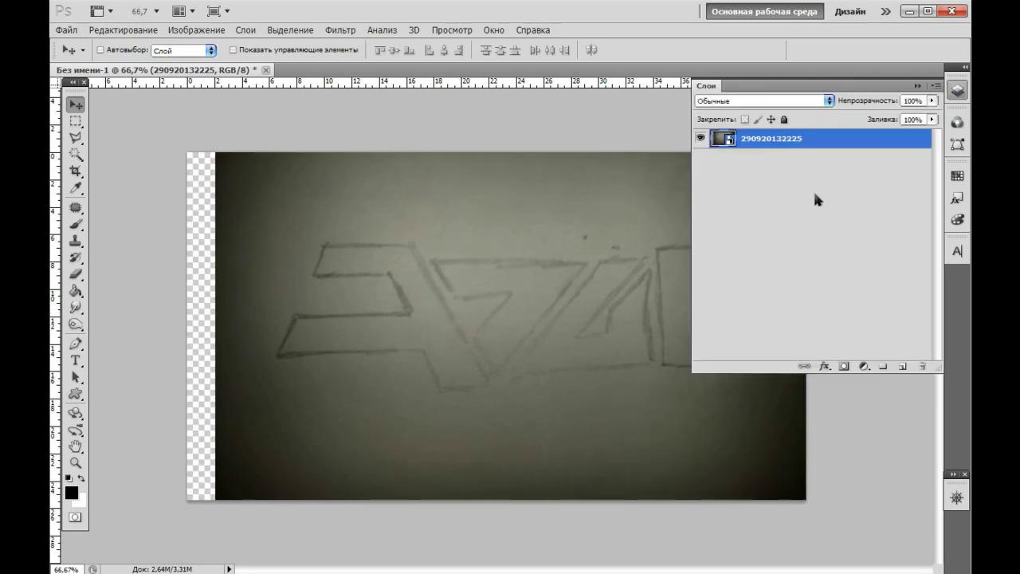
{"action": "left_click", "coordinate": [904, 368]}
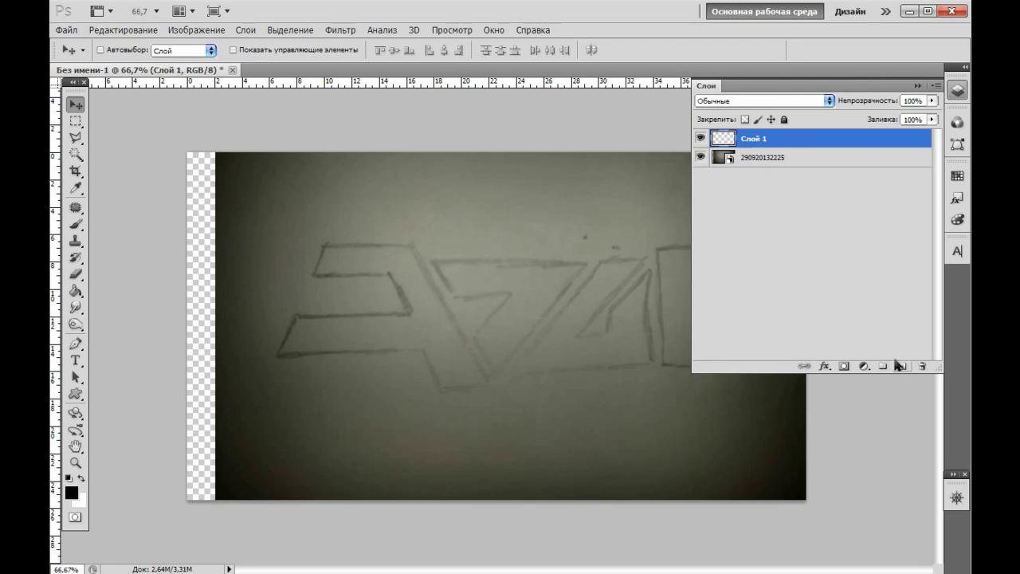
Fill the new layer, Слой 1, with solid white.
{"action": "left_click", "coordinate": [82, 477]}
{"action": "left_click", "coordinate": [76, 291]}
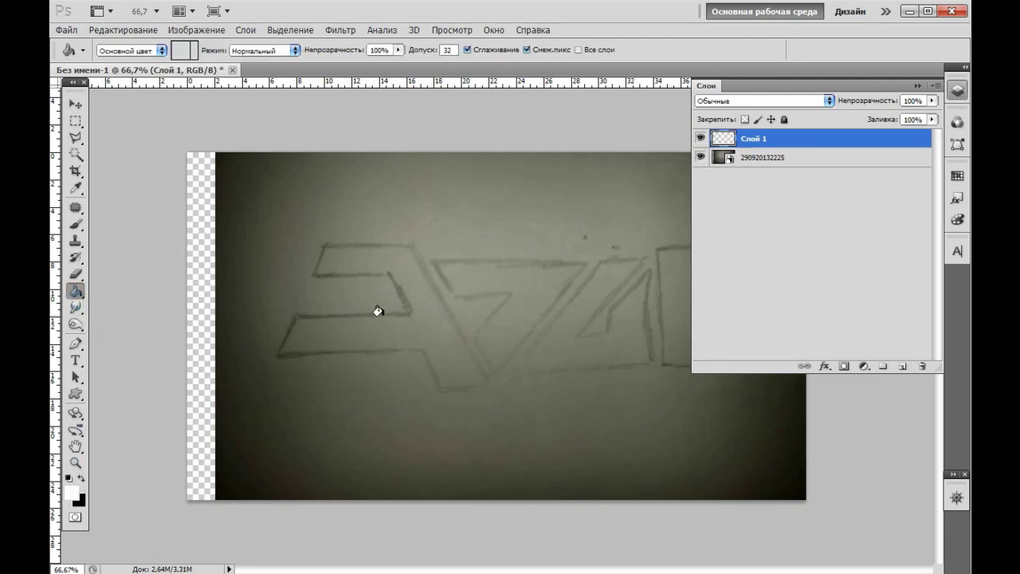
{"action": "left_click", "coordinate": [378, 311]}
{"action": "left_click", "coordinate": [76, 104]}
Move the sketch photo above the white layer at 54% opacity and add empty Слой 2.
{"action": "left_click", "coordinate": [826, 158]}
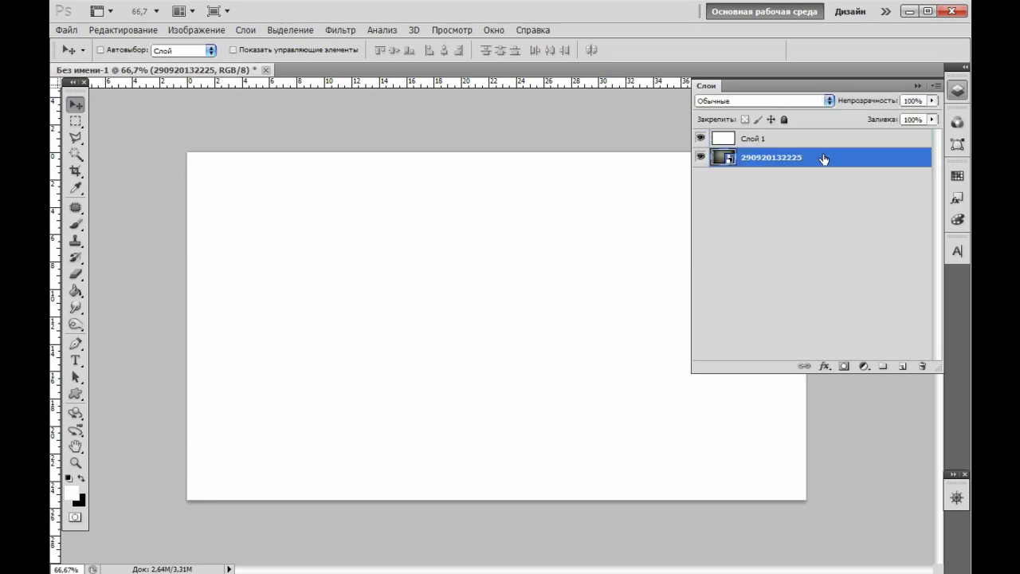
{"action": "left_click_drag", "start_coordinate": [824, 159], "coordinate": [797, 137]}
{"action": "left_click_drag", "start_coordinate": [864, 101], "coordinate": [841, 101]}
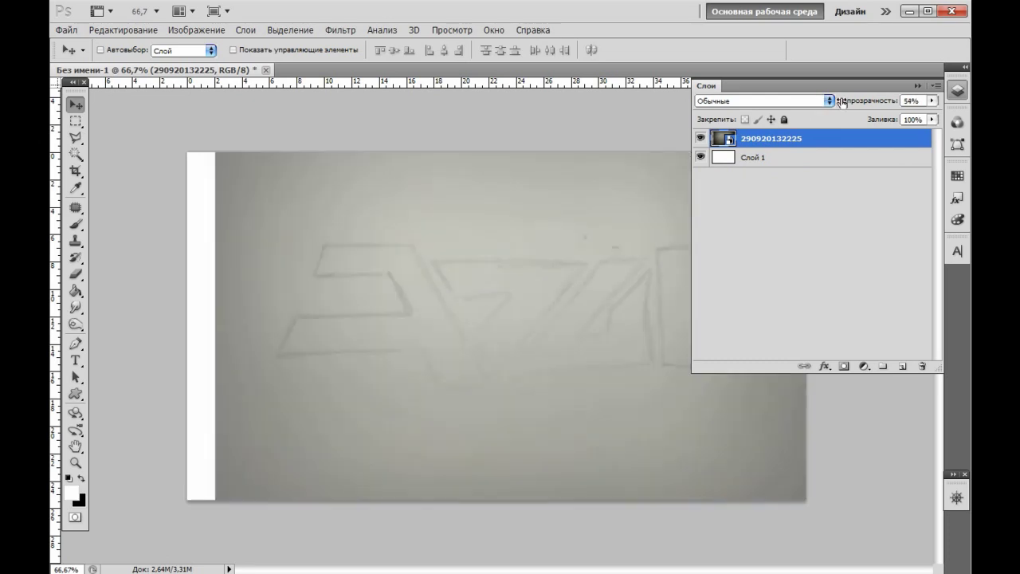
{"action": "left_click", "coordinate": [74, 345]}
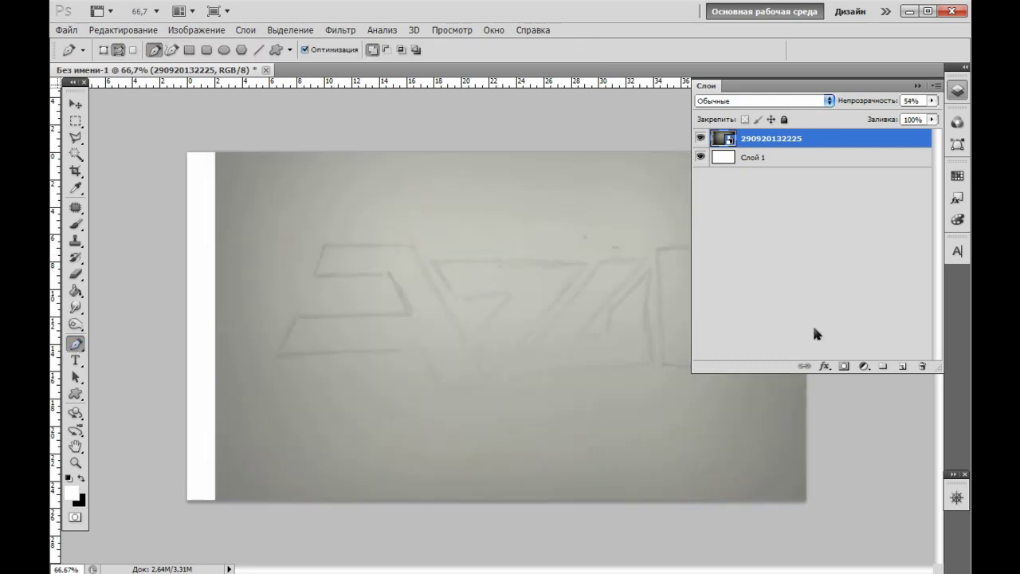
{"action": "left_click", "coordinate": [903, 368]}
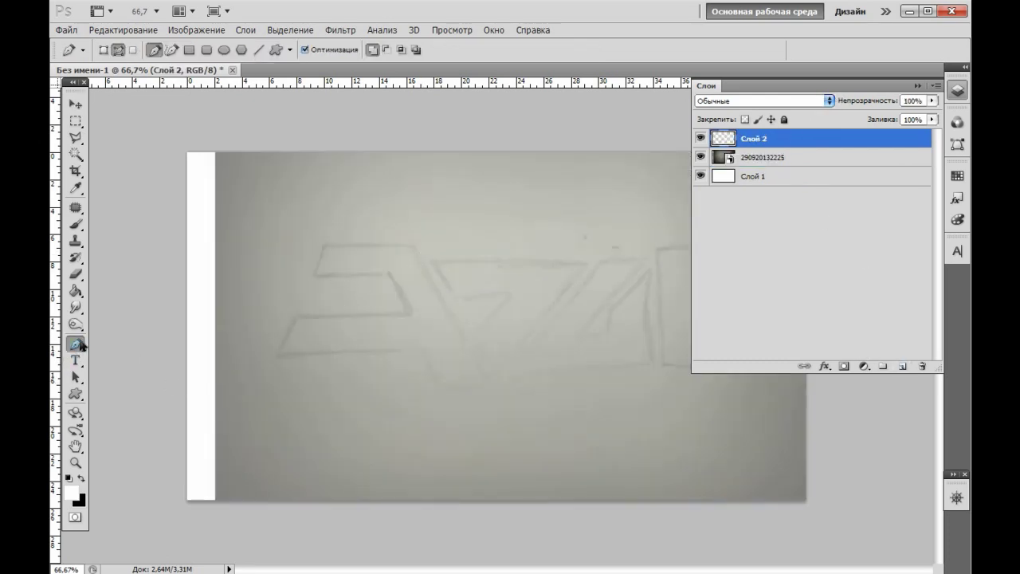
Add two horizontal guides along the sketched letters' top and bottom edges.
{"action": "left_click", "coordinate": [78, 345]}
{"action": "left_click_drag", "start_coordinate": [249, 86], "coordinate": [334, 242]}
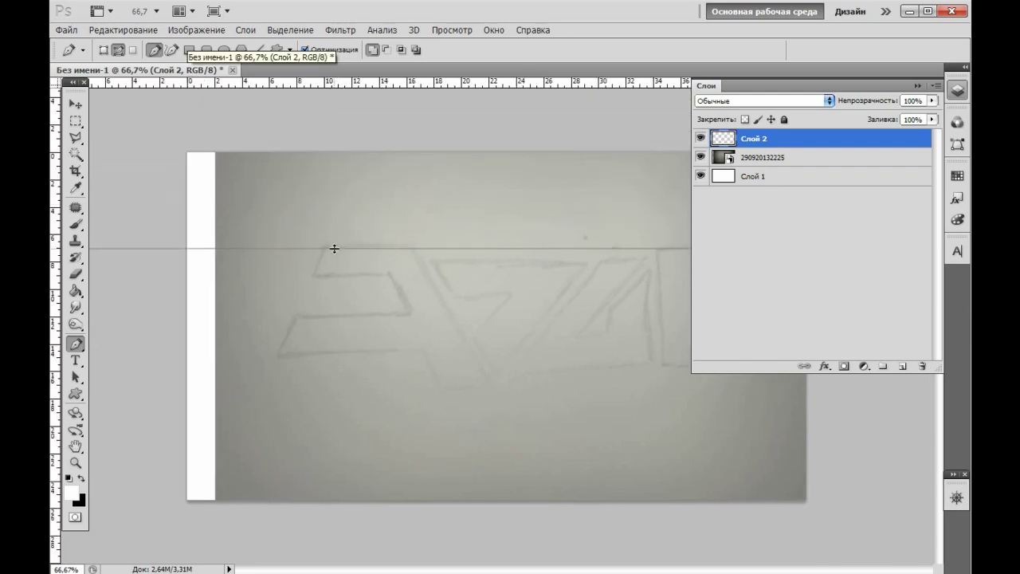
{"action": "left_click_drag", "start_coordinate": [334, 242], "coordinate": [334, 247]}
{"action": "left_click_drag", "start_coordinate": [340, 86], "coordinate": [349, 369]}
Zoom to 200% on the first letter and start a path along its top edge.
{"action": "key", "text": "ctrl+plus"}
{"action": "key", "text": "ctrl+plus"}
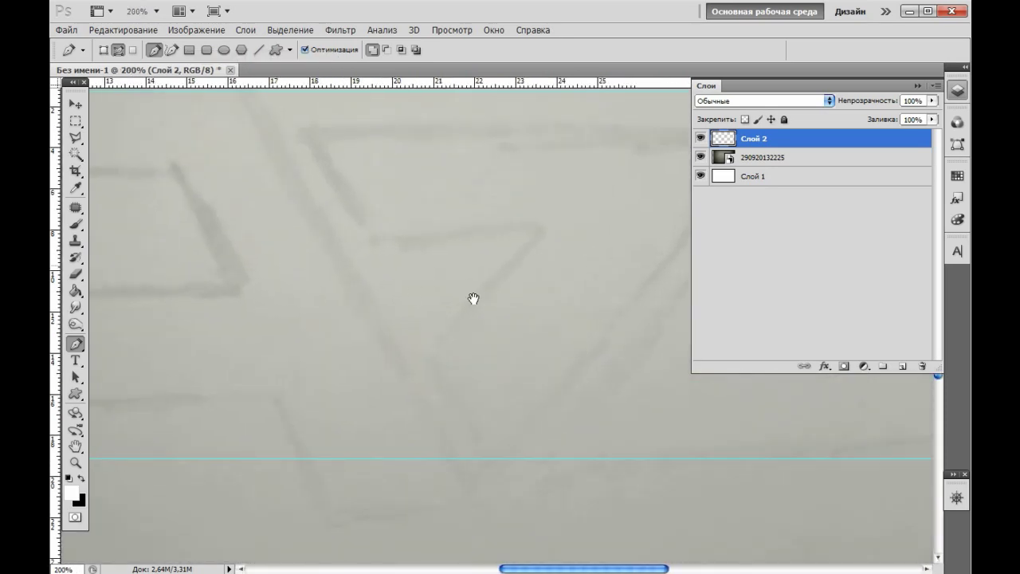
{"action": "key", "text": "ctrl+plus"}
{"action": "left_click_drag", "start_coordinate": [515, 298], "coordinate": [574, 291]}
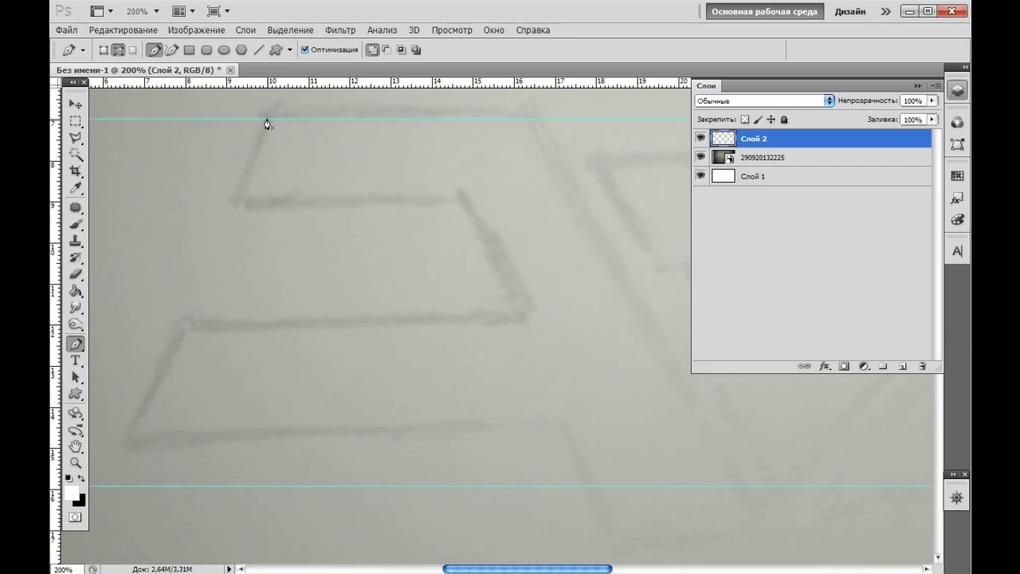
{"action": "left_click", "coordinate": [542, 120]}
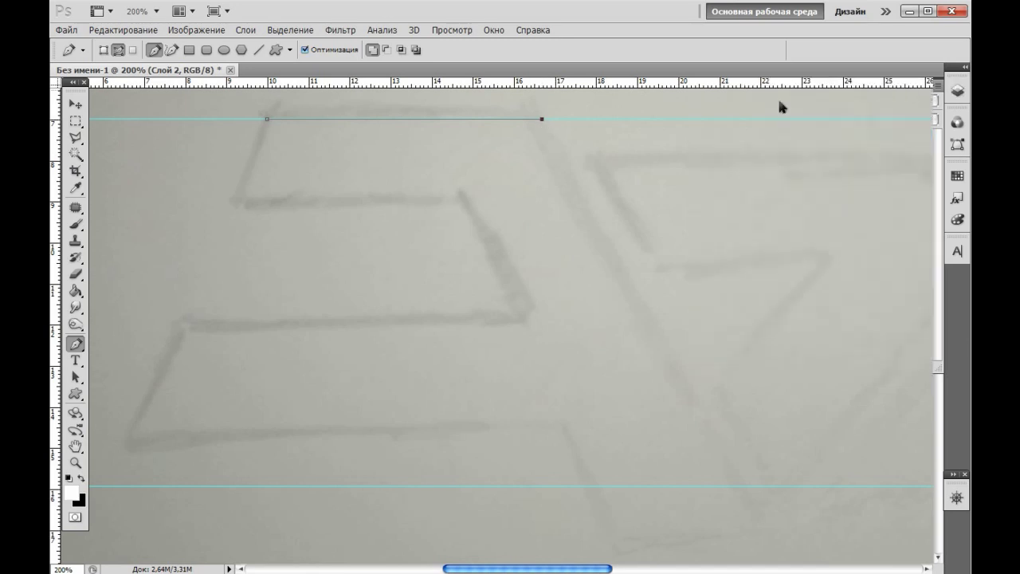
{"action": "left_click", "coordinate": [918, 86]}
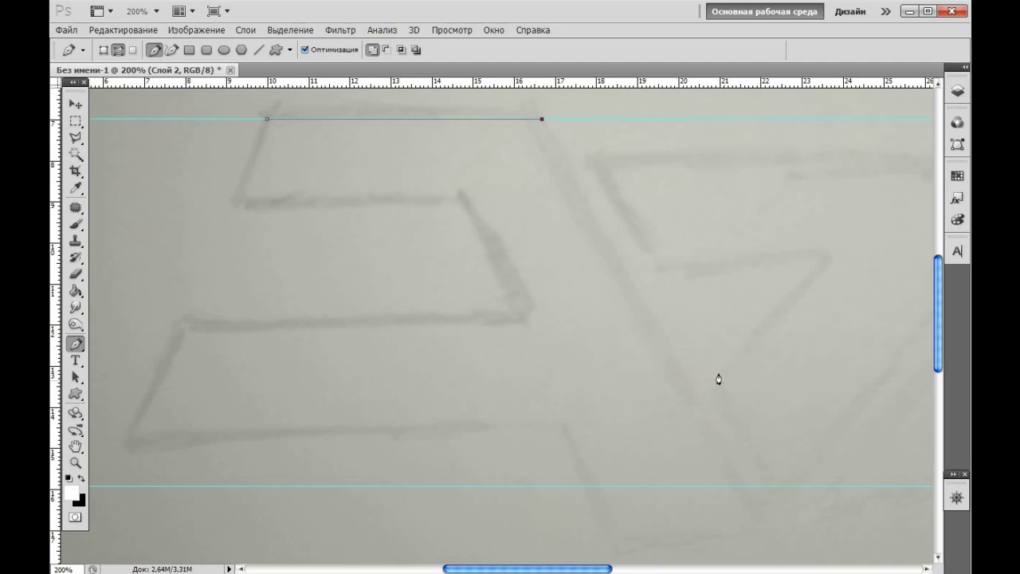
Trace the letter's slanted right edge down to the lower guide and along its bottom.
{"action": "left_click", "coordinate": [743, 488]}
{"action": "key", "text": "ctrl+z"}
{"action": "key", "text": "ctrl+minus"}
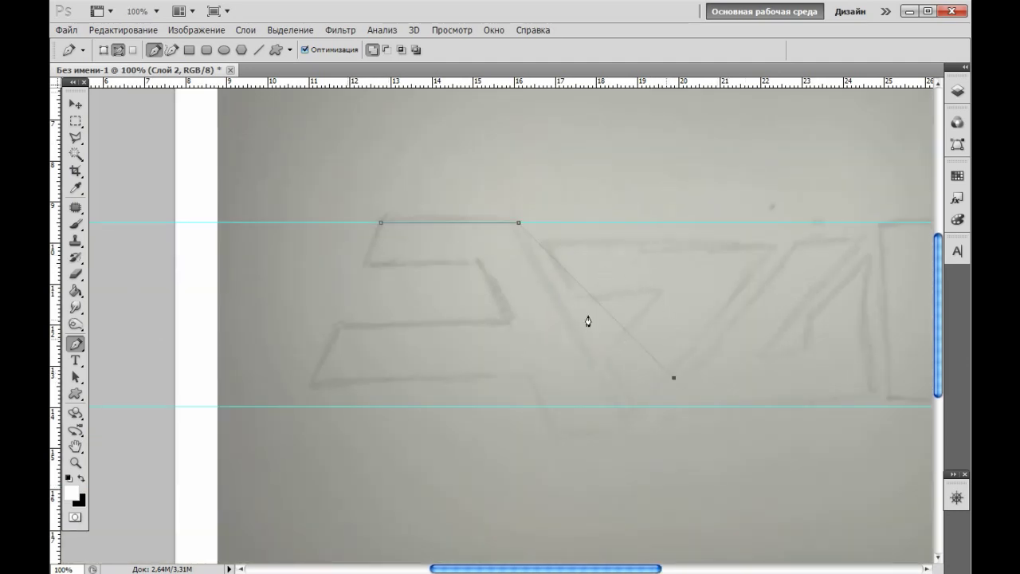
{"action": "key", "text": "ctrl+z"}
{"action": "left_click", "coordinate": [620, 407]}
{"action": "key", "text": "ctrl+plus"}
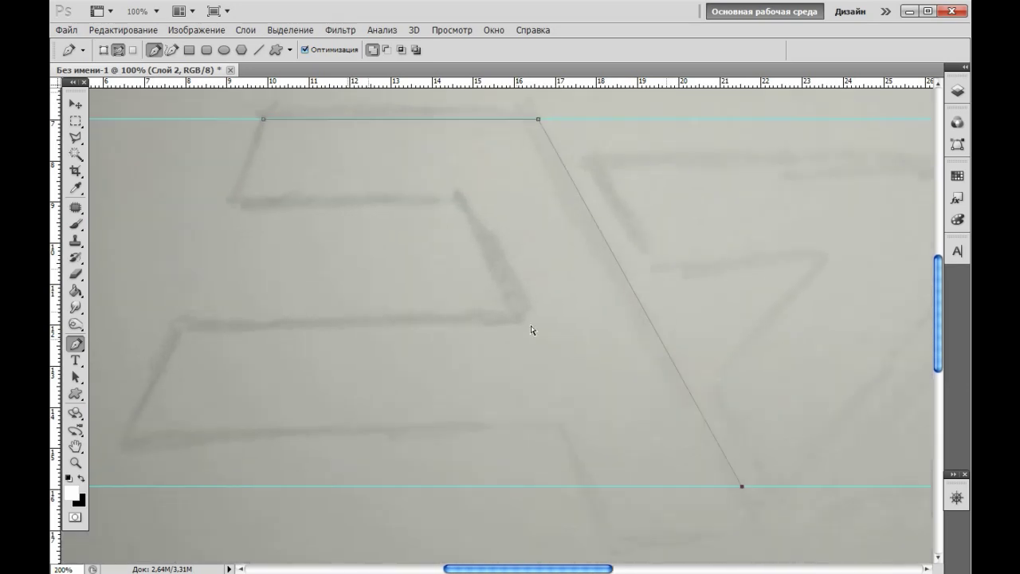
{"action": "left_click", "coordinate": [590, 487]}
Trace the lower bar, notch and upper bar, close the path, and hide the sketch photo.
{"action": "left_click", "coordinate": [132, 421]}
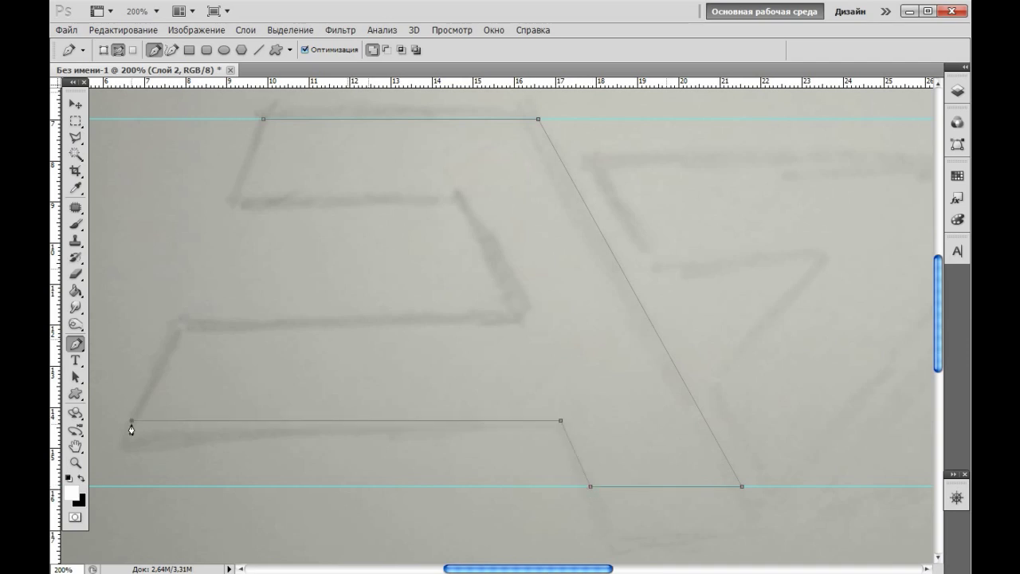
{"action": "left_click", "coordinate": [519, 315]}
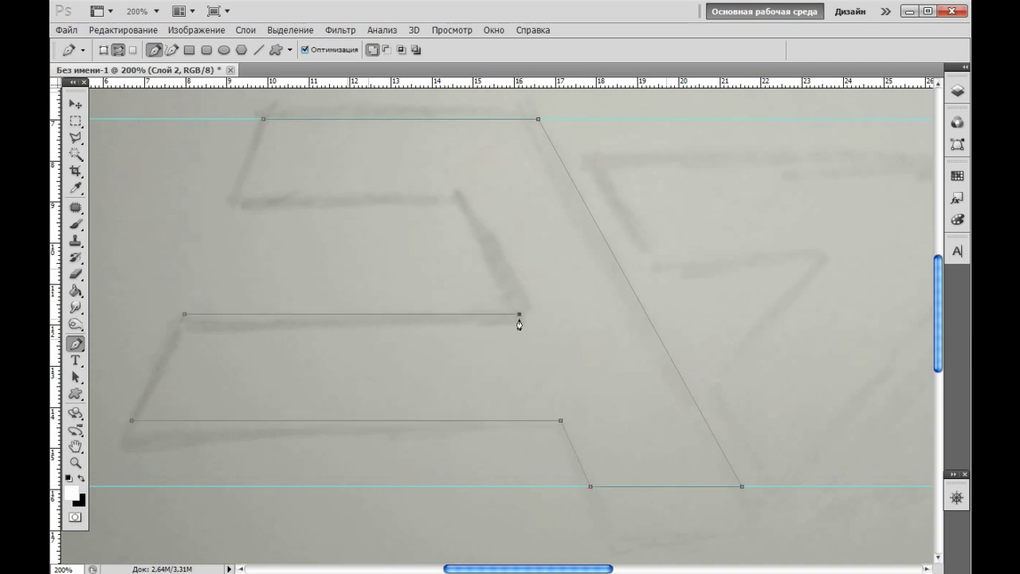
{"action": "left_click", "coordinate": [468, 201]}
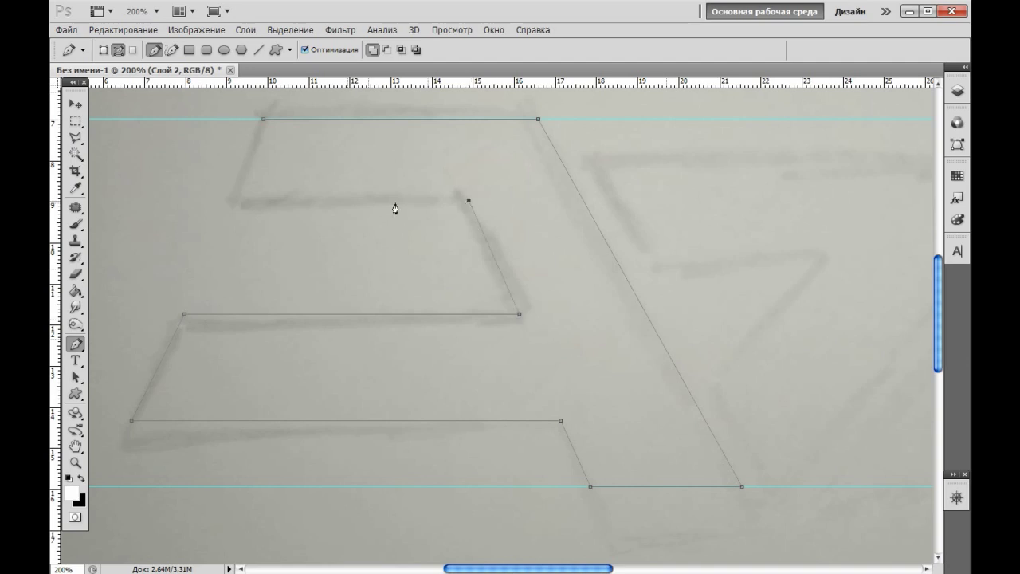
{"action": "left_click", "coordinate": [230, 200]}
{"action": "left_click", "coordinate": [264, 120]}
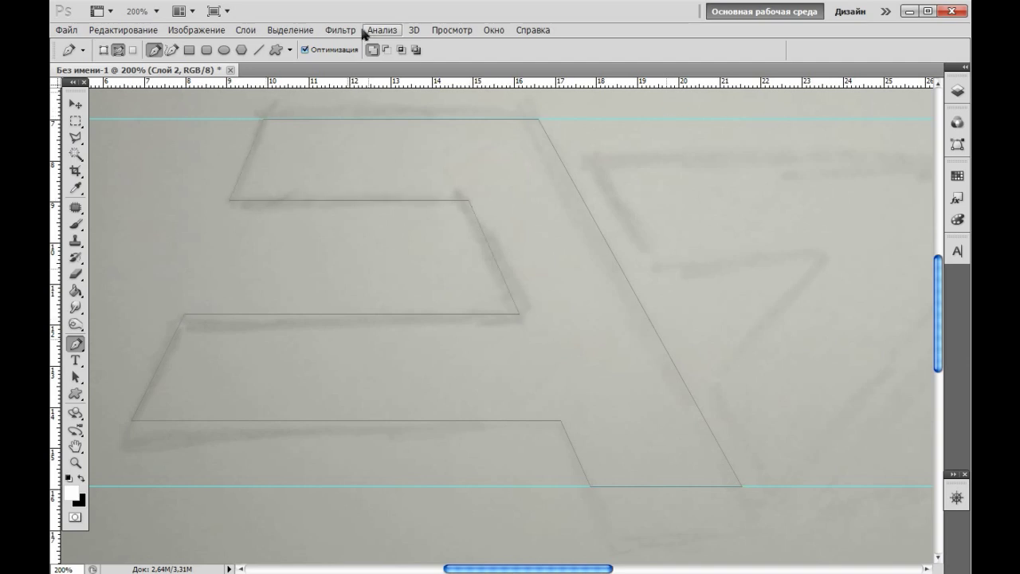
{"action": "key", "text": "ctrl+minus"}
{"action": "left_click", "coordinate": [957, 91]}
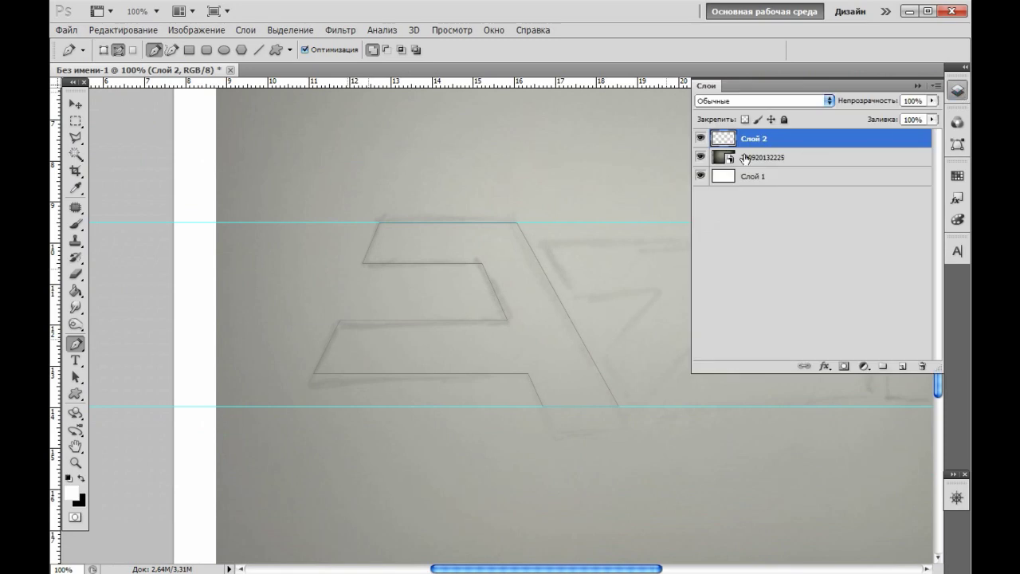
{"action": "left_click", "coordinate": [701, 159]}
{"action": "key", "text": "ctrl+plus"}
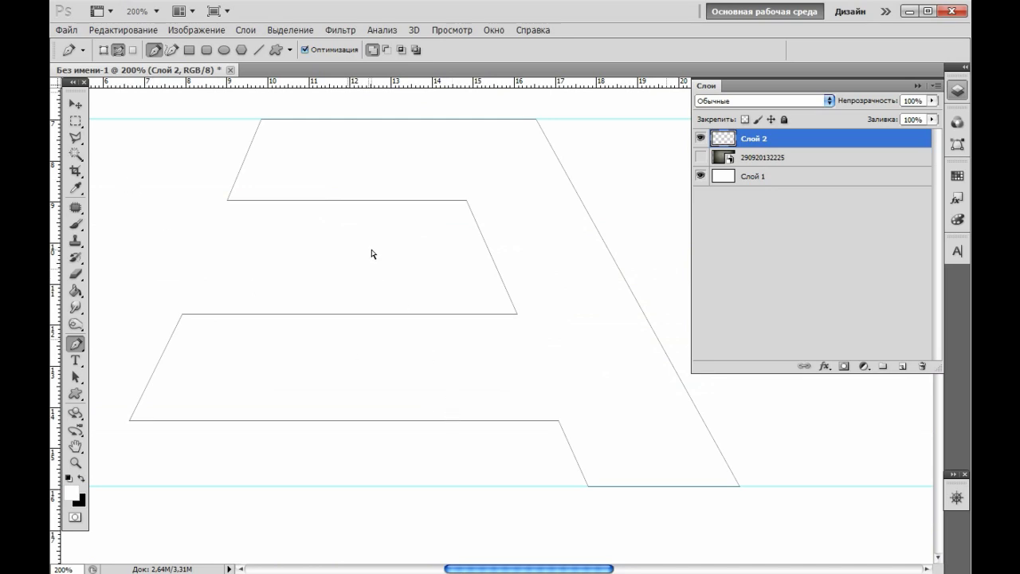
{"action": "key", "text": "ctrl+minus"}
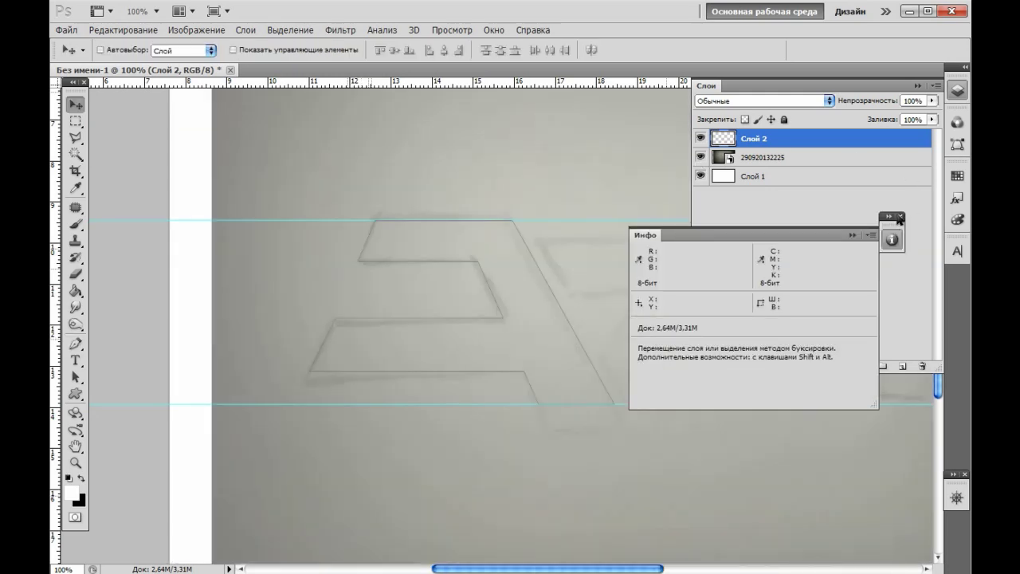
{"action": "left_click", "coordinate": [899, 218]}
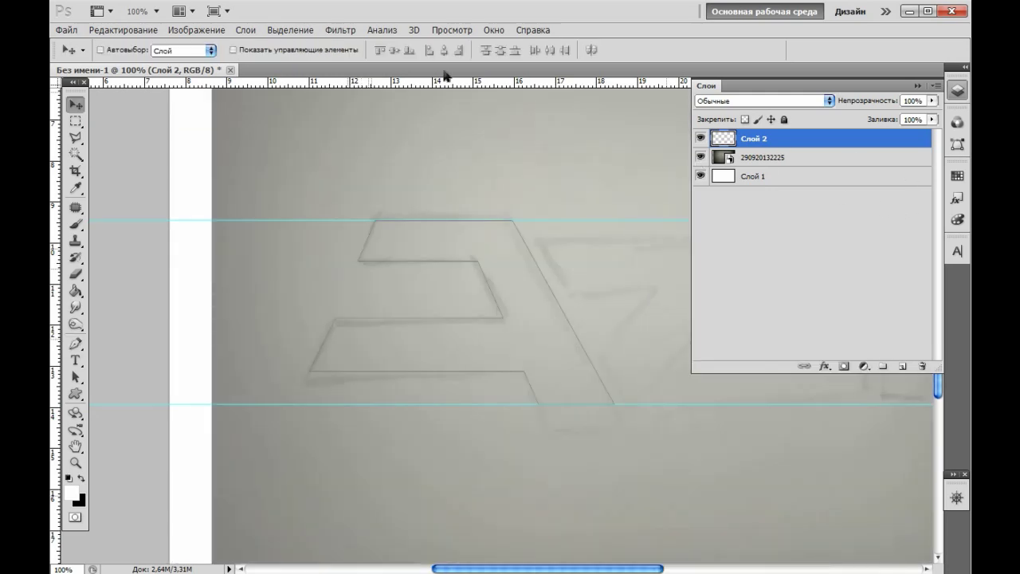
{"action": "key", "text": "ctrl+plus"}
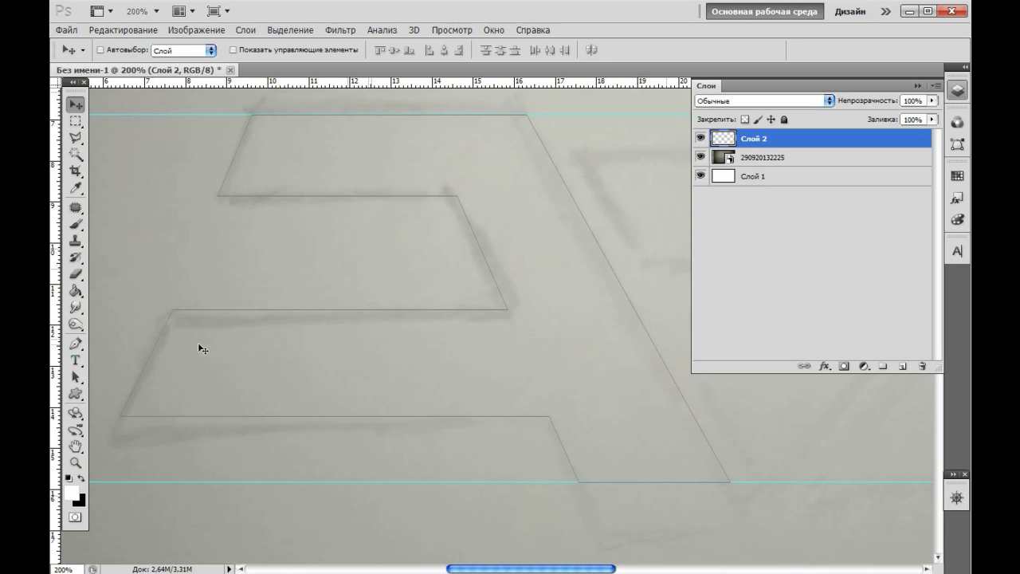
{"action": "left_click", "coordinate": [75, 291]}
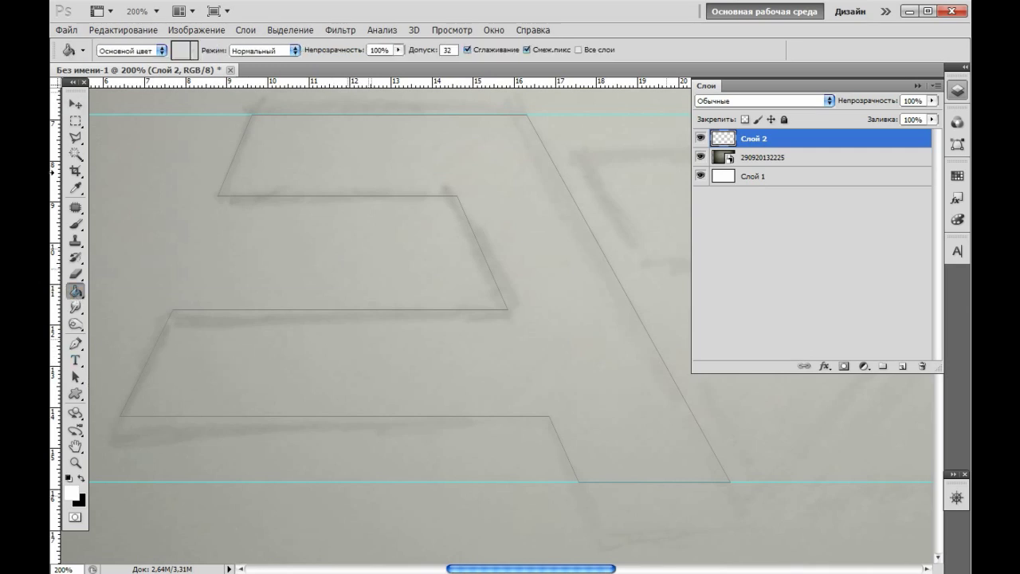
{"action": "key", "text": "ctrl+minus"}
{"action": "key", "text": "ctrl+minus"}
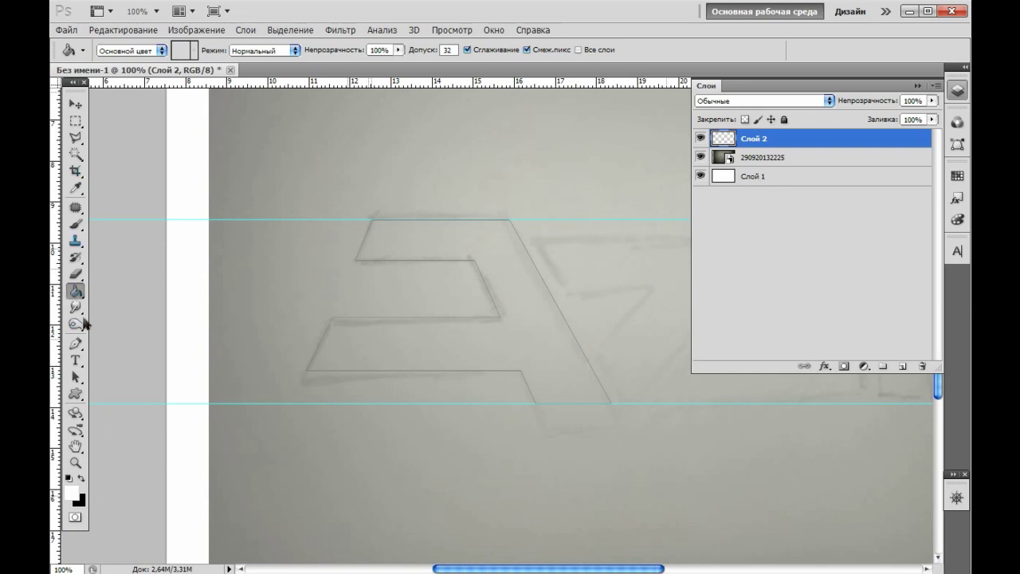
{"action": "left_click", "coordinate": [76, 344]}
Fill the letter path black on Слой 2, replacing an accidental white fill.
{"action": "right_click", "coordinate": [386, 330]}
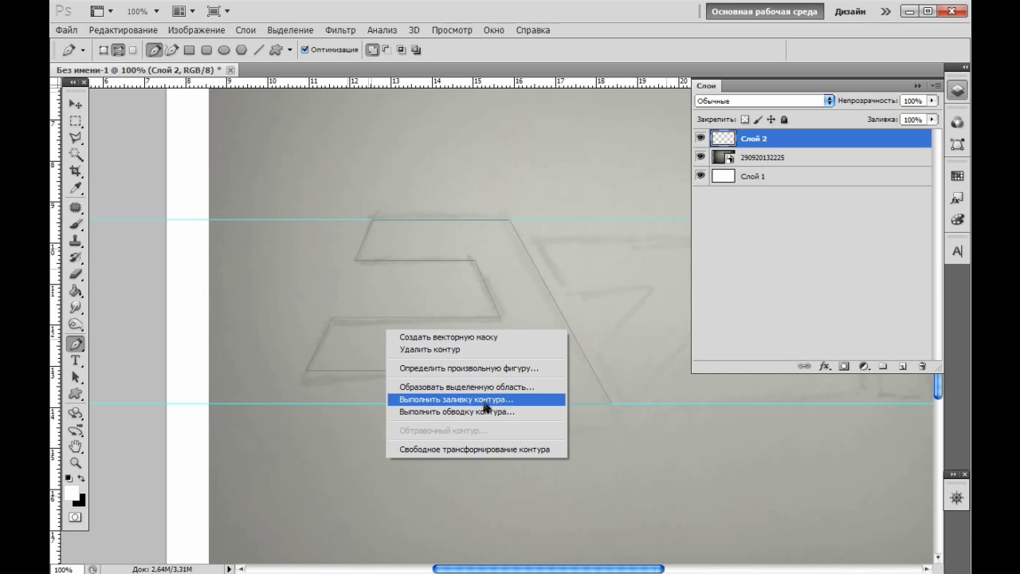
{"action": "left_click", "coordinate": [474, 400]}
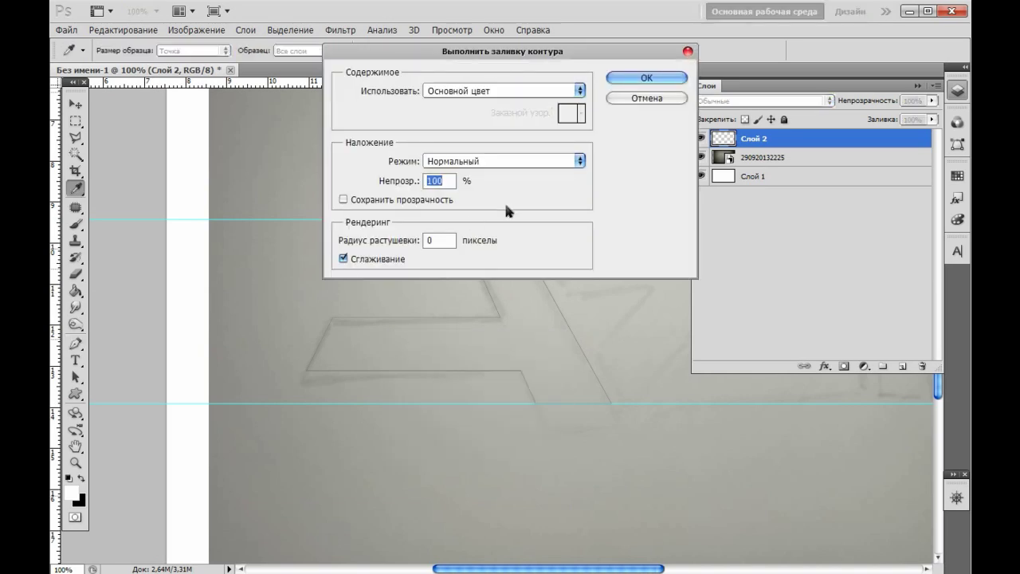
{"action": "left_click", "coordinate": [644, 79]}
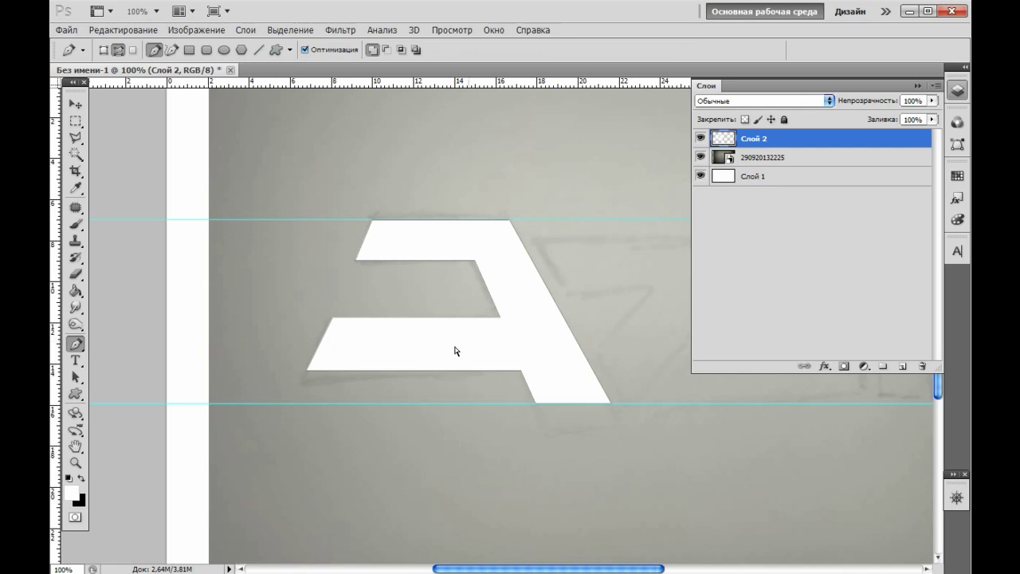
{"action": "key", "text": "ctrl+z"}
{"action": "left_click", "coordinate": [82, 479]}
{"action": "right_click", "coordinate": [366, 350]}
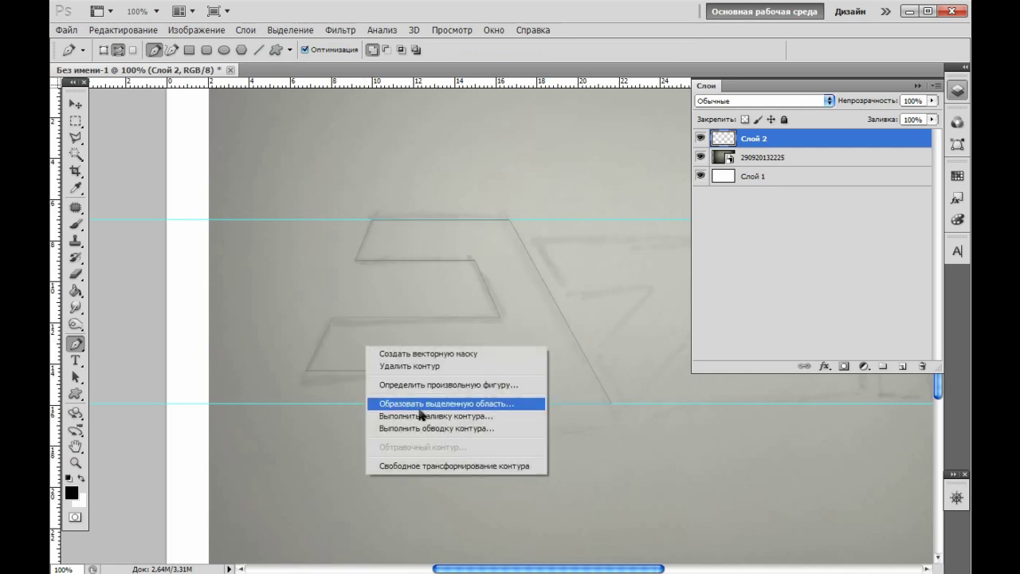
{"action": "left_click", "coordinate": [422, 417]}
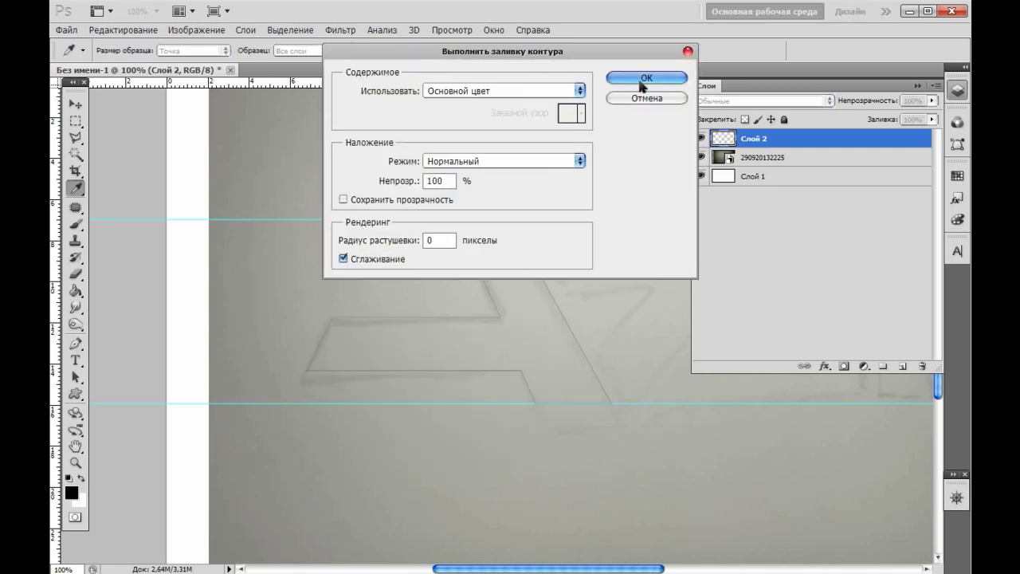
{"action": "left_click", "coordinate": [643, 80]}
Delete the path, keeping the black A, and hide the sketch photo layer.
{"action": "right_click", "coordinate": [427, 345]}
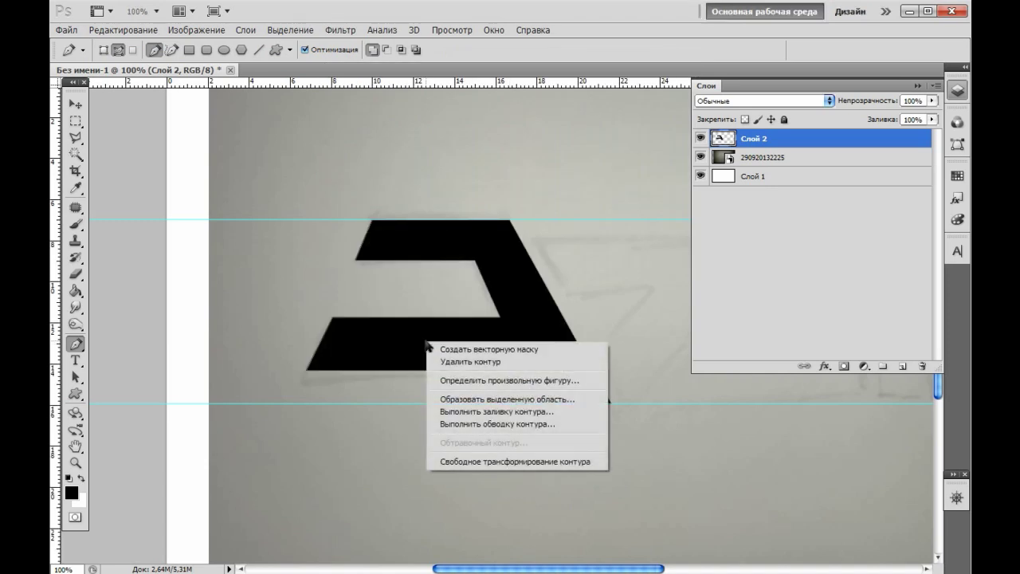
{"action": "left_click", "coordinate": [475, 363]}
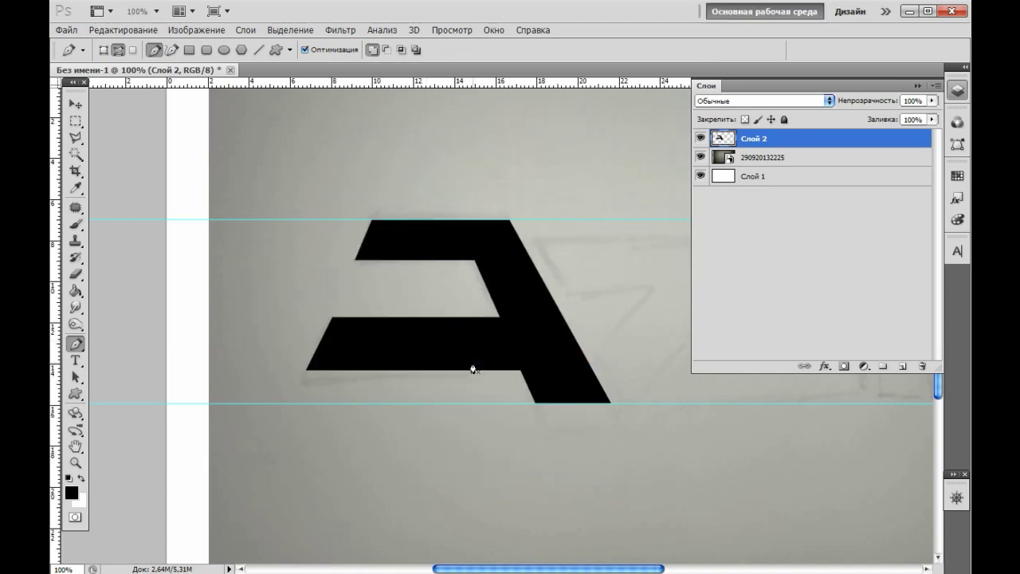
{"action": "left_click", "coordinate": [700, 157]}
Reposition the black A, show the sketch and white layers again, zoom to 200%, and add Слой 3.
{"action": "left_click", "coordinate": [700, 176]}
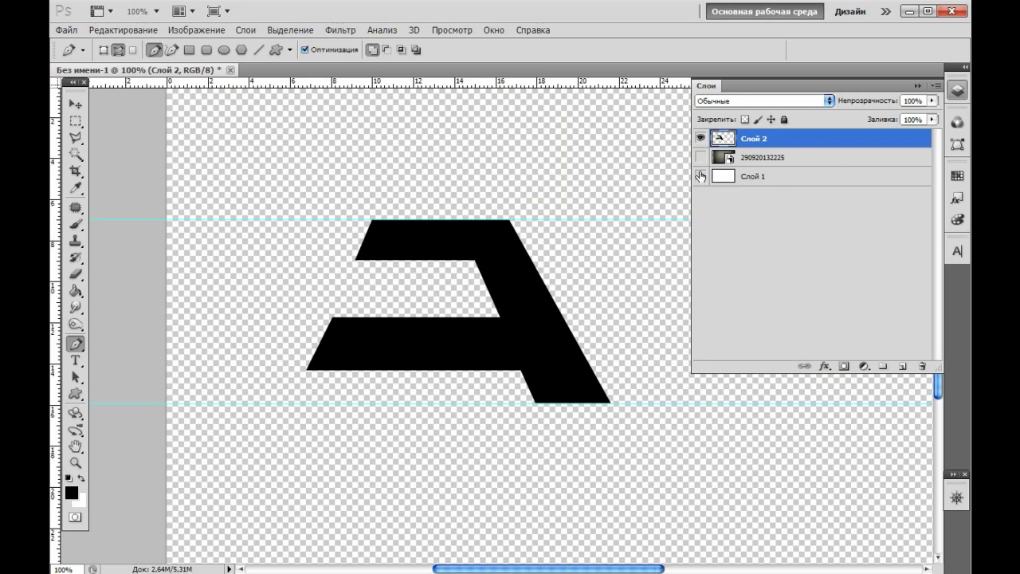
{"action": "left_click", "coordinate": [76, 105]}
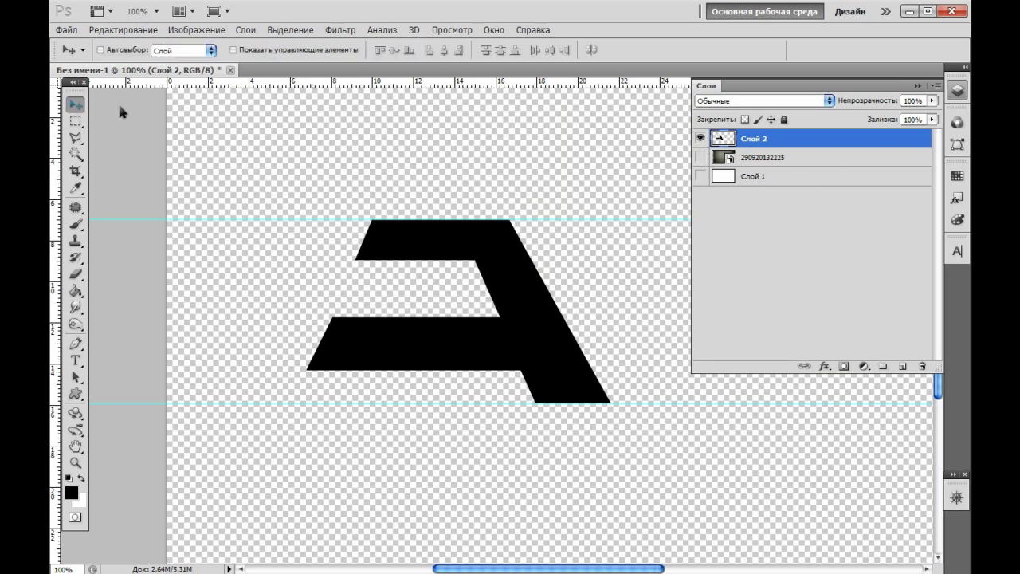
{"action": "mouse_move", "coordinate": [457, 246]}
{"action": "left_mouse_down"}
{"action": "mouse_move", "coordinate": [376, 239]}
{"action": "mouse_move", "coordinate": [456, 245]}
{"action": "left_mouse_up"}
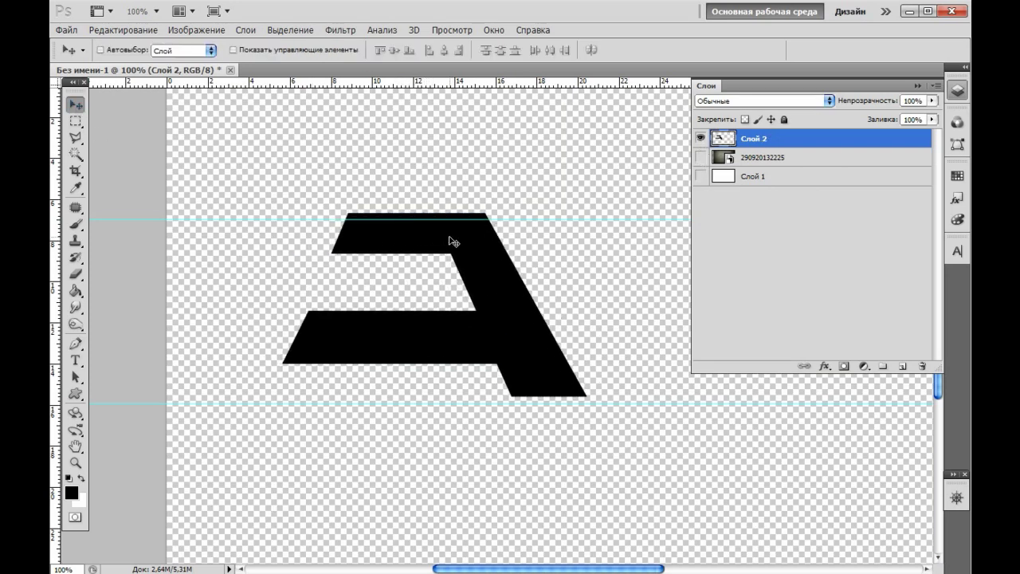
{"action": "left_click", "coordinate": [701, 157]}
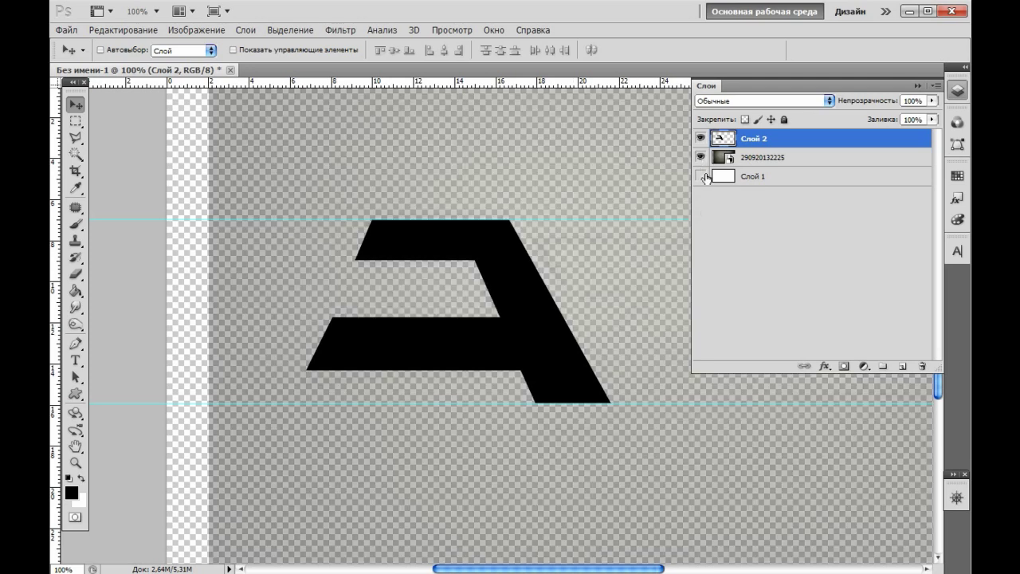
{"action": "left_click", "coordinate": [700, 176]}
{"action": "key", "text": "ctrl+plus"}
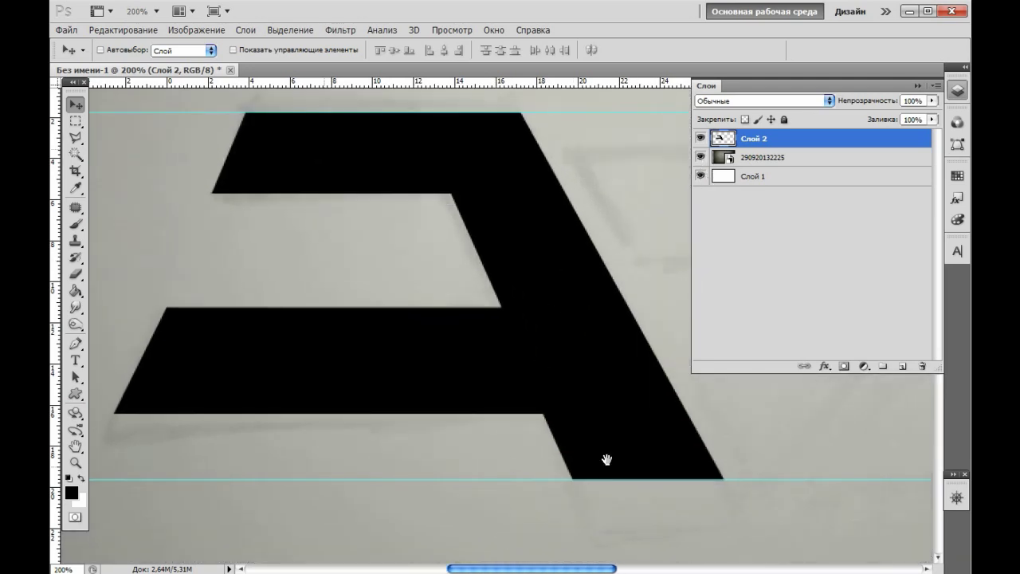
{"action": "left_click_drag", "start_coordinate": [606, 460], "coordinate": [358, 428]}
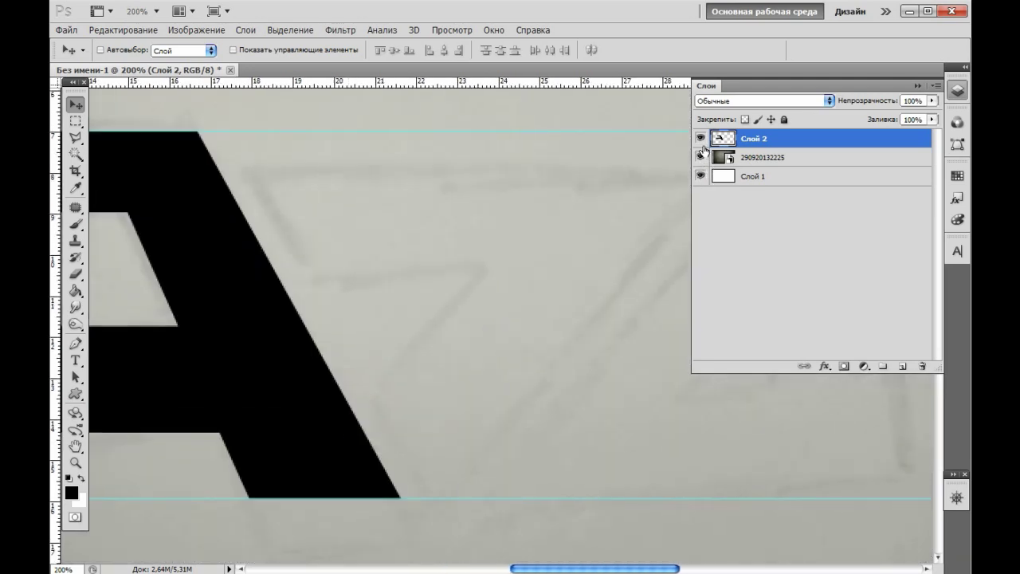
{"action": "left_click", "coordinate": [902, 366]}
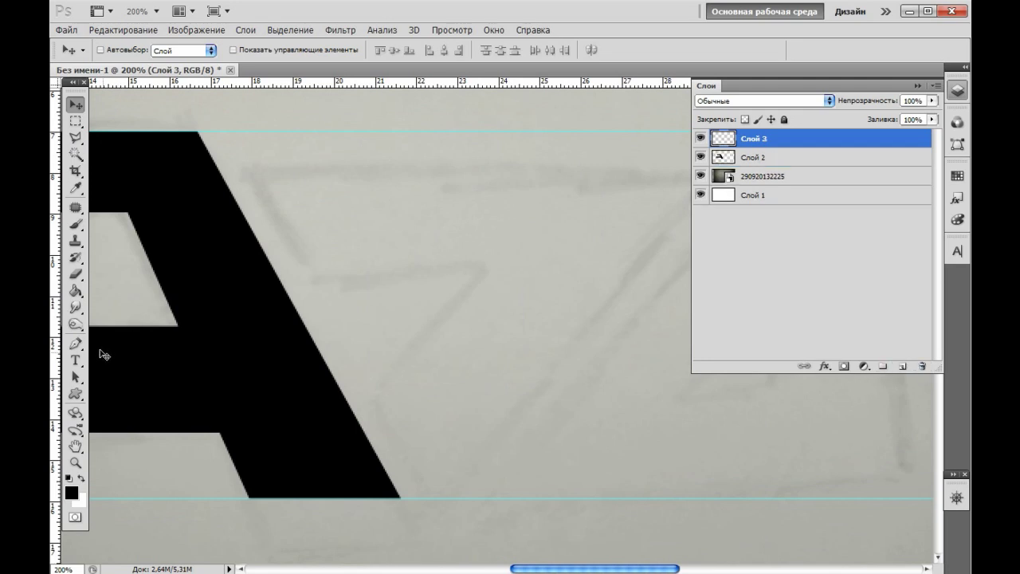
Trace the sketched 7 beside the A as a closed Pen path.
{"action": "left_click", "coordinate": [76, 344]}
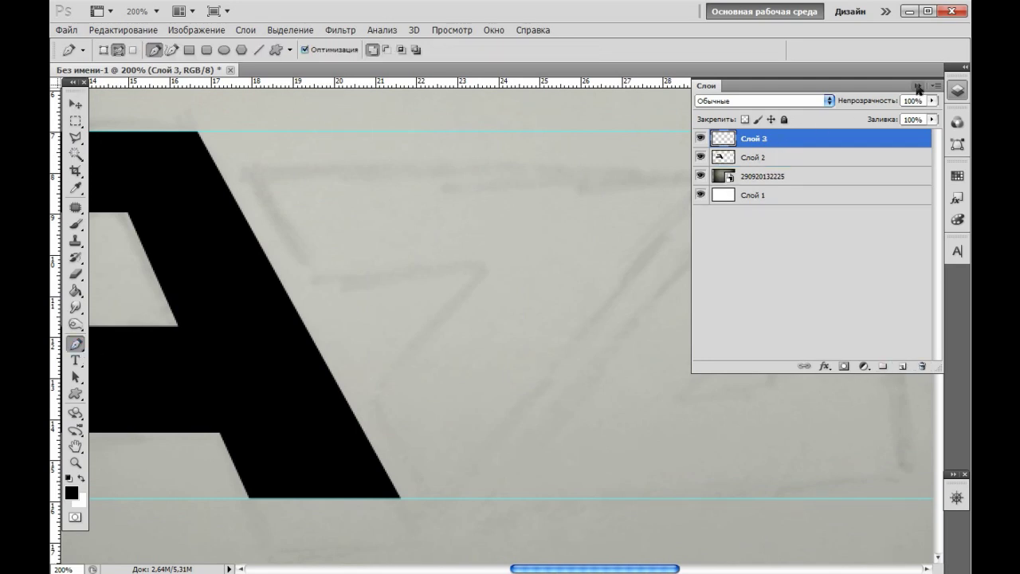
{"action": "left_click", "coordinate": [918, 86]}
{"action": "key", "text": "ctrl+minus"}
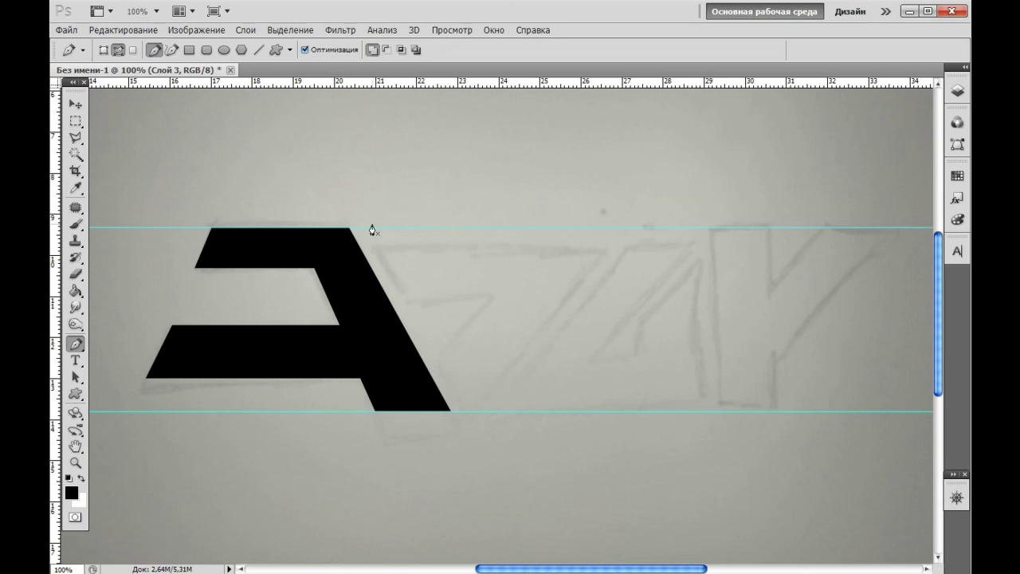
{"action": "left_click", "coordinate": [619, 228]}
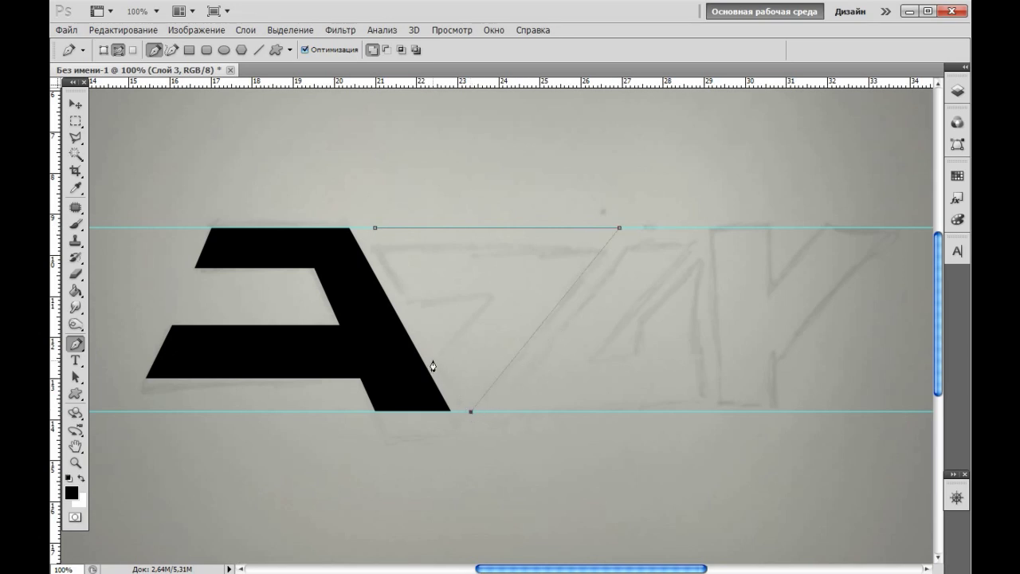
{"action": "left_click", "coordinate": [403, 290]}
{"action": "left_click", "coordinate": [375, 229]}
{"action": "key", "text": "ctrl+z"}
{"action": "key", "text": "ctrl+plus"}
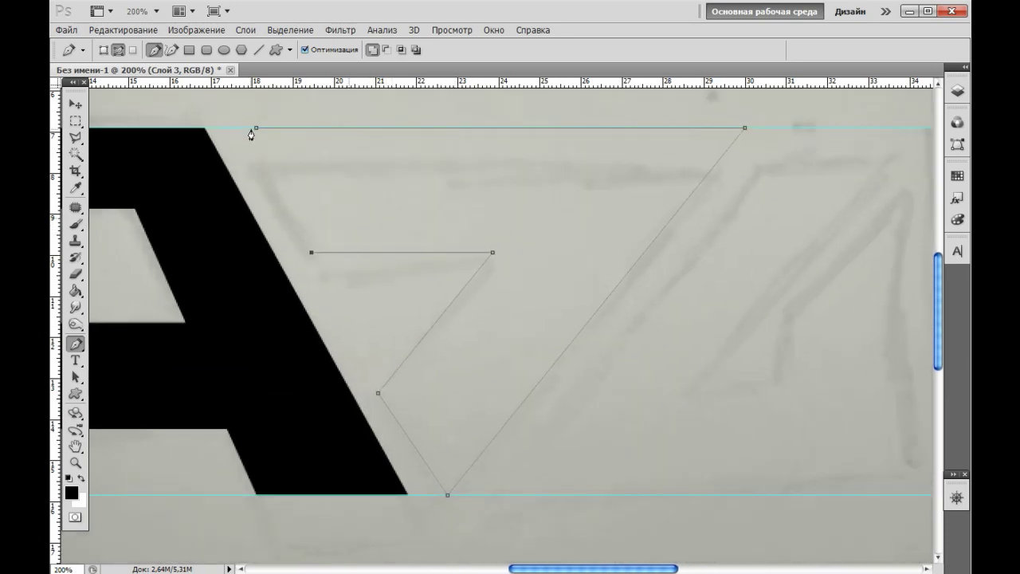
{"action": "left_click", "coordinate": [256, 128]}
{"action": "key", "text": "ctrl+minus"}
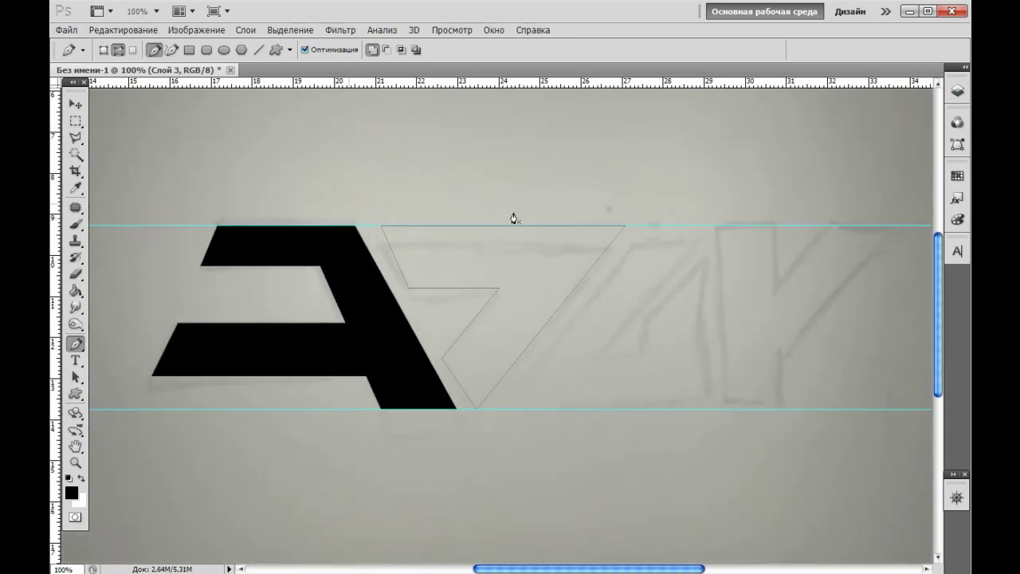
Fill the 7 outline with solid black.
{"action": "right_click", "coordinate": [477, 246]}
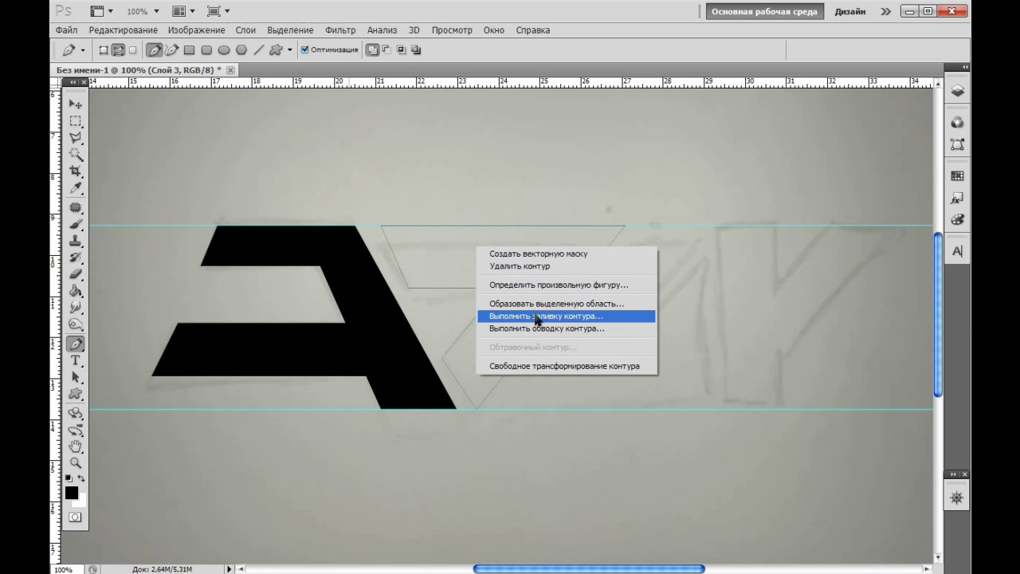
{"action": "left_click", "coordinate": [537, 317]}
{"action": "left_click", "coordinate": [659, 81]}
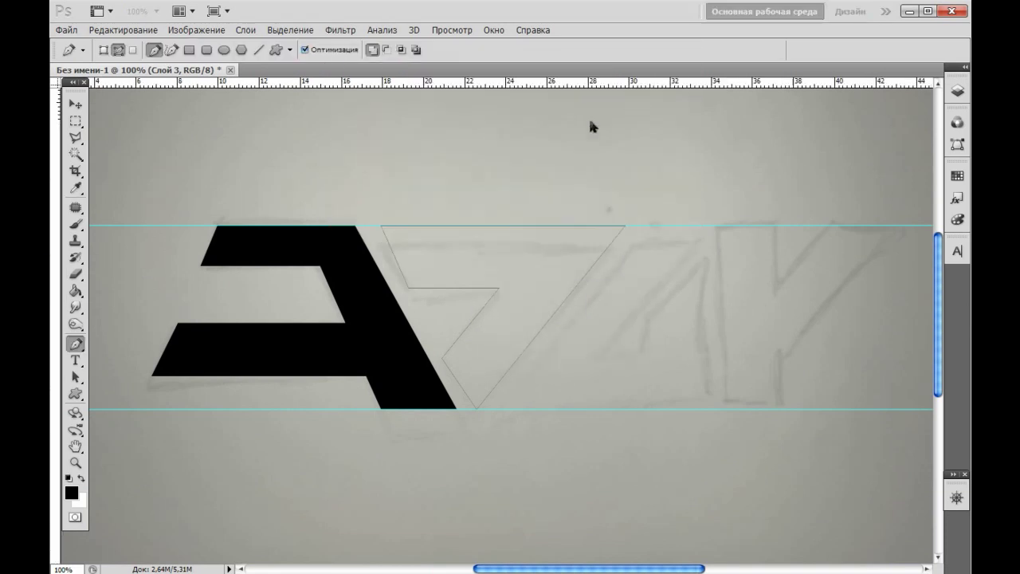
{"action": "right_click", "coordinate": [458, 242]}
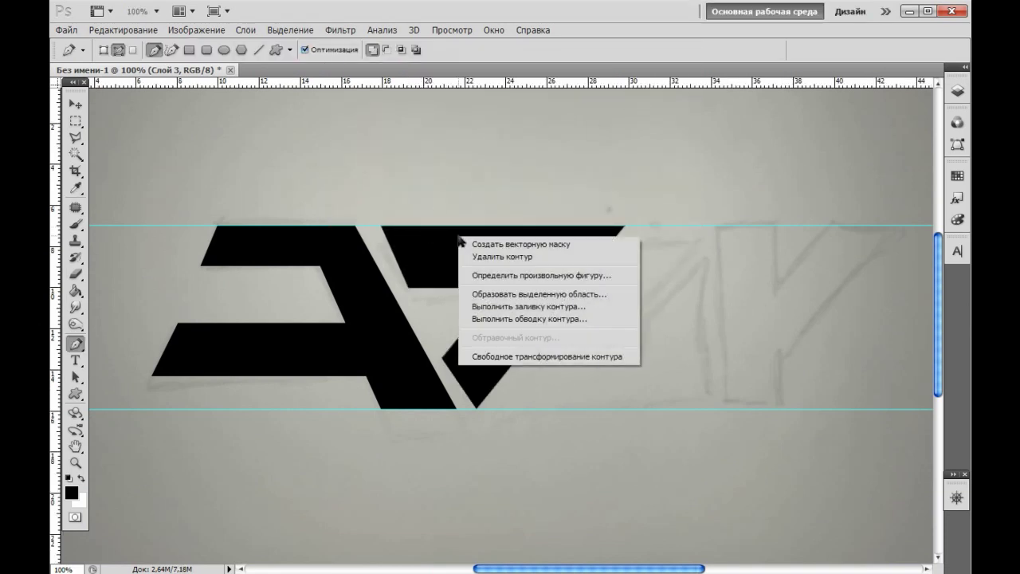
{"action": "left_click", "coordinate": [423, 256]}
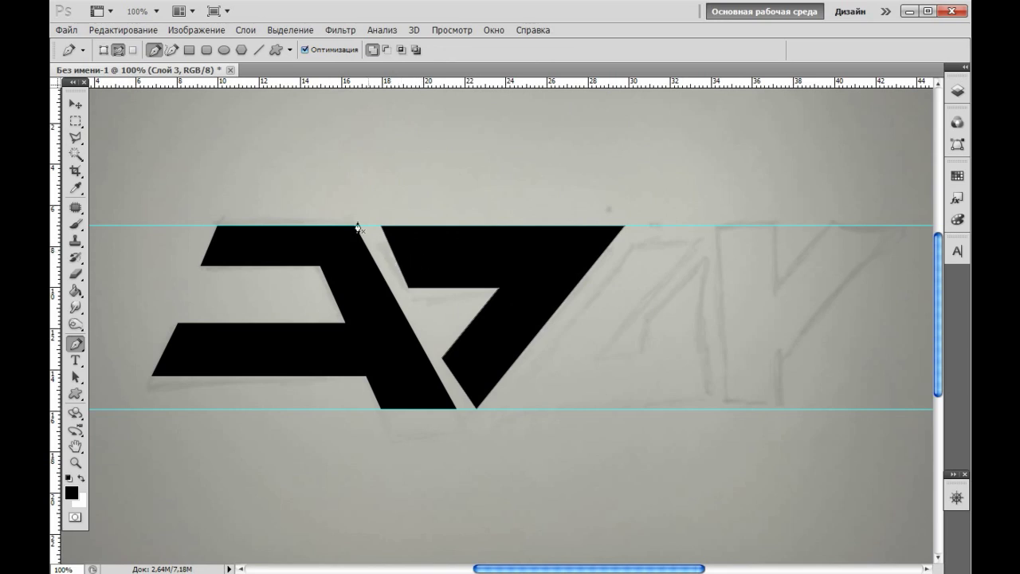
Undo the fill, widen the 7's top bar, shift its inner corner and raise its inner bar.
{"action": "key", "text": "ctrl+z"}
{"action": "key", "text": "ctrl+plus"}
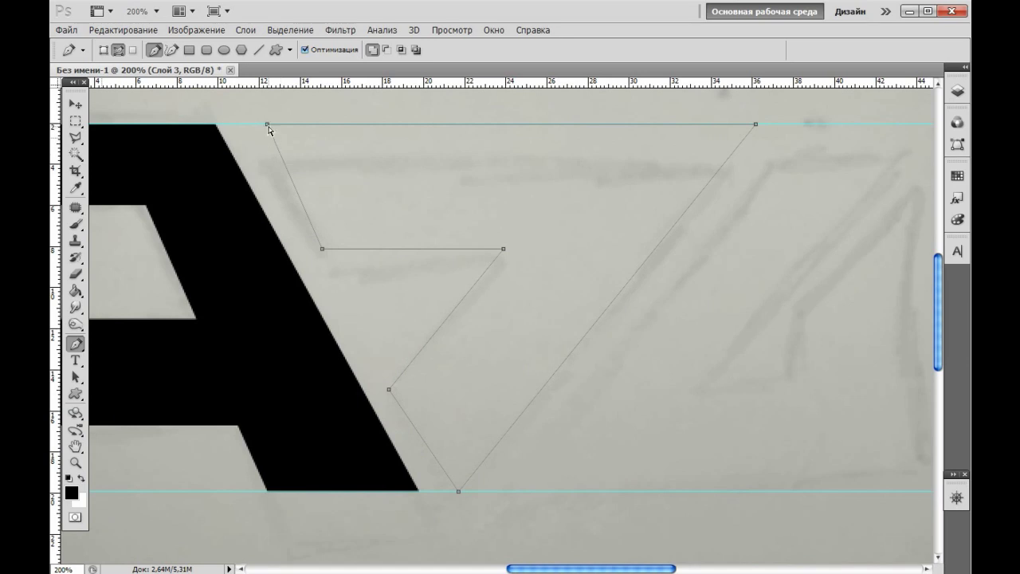
{"action": "left_click_drag", "start_coordinate": [267, 124], "coordinate": [250, 124]}
{"action": "left_click_drag", "start_coordinate": [390, 390], "coordinate": [399, 383]}
{"action": "key", "text": "ctrl+minus"}
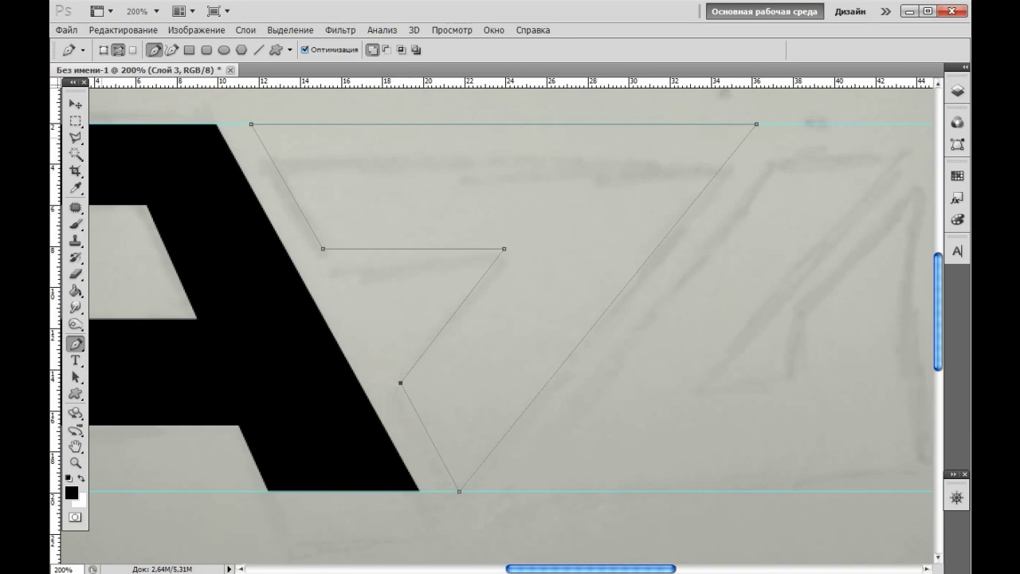
{"action": "left_click_drag", "start_coordinate": [475, 291], "coordinate": [471, 283]}
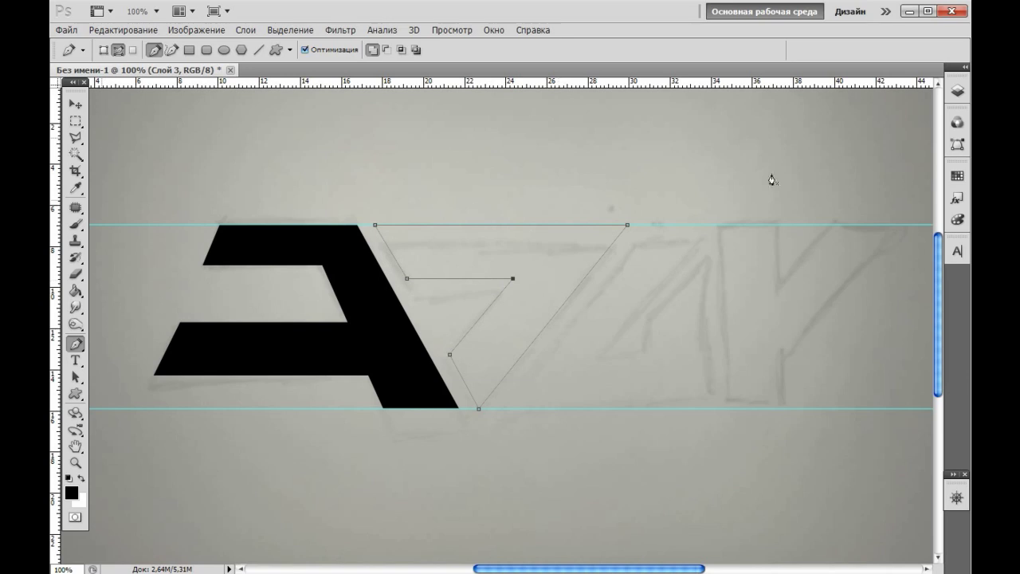
{"action": "left_click", "coordinate": [959, 90]}
{"action": "left_click", "coordinate": [963, 91]}
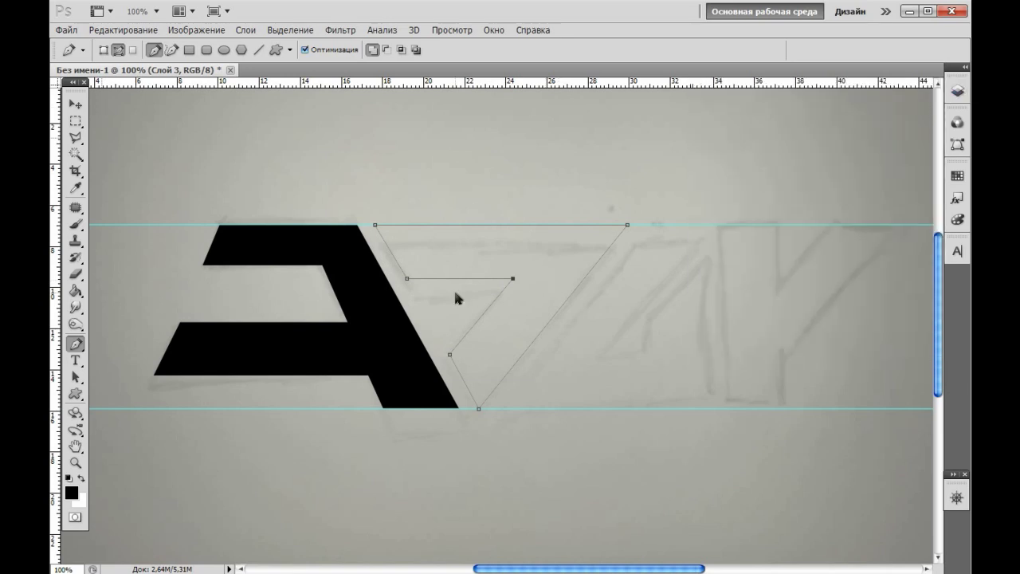
Refill the reshaped 7 black and delete its path.
{"action": "right_click", "coordinate": [467, 260]}
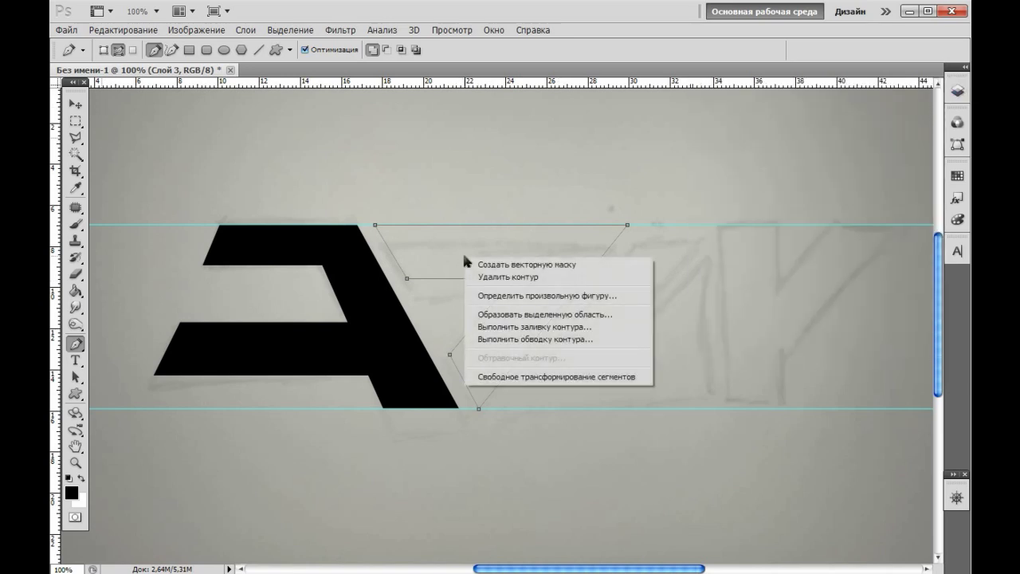
{"action": "left_click", "coordinate": [532, 327]}
{"action": "left_click", "coordinate": [643, 84]}
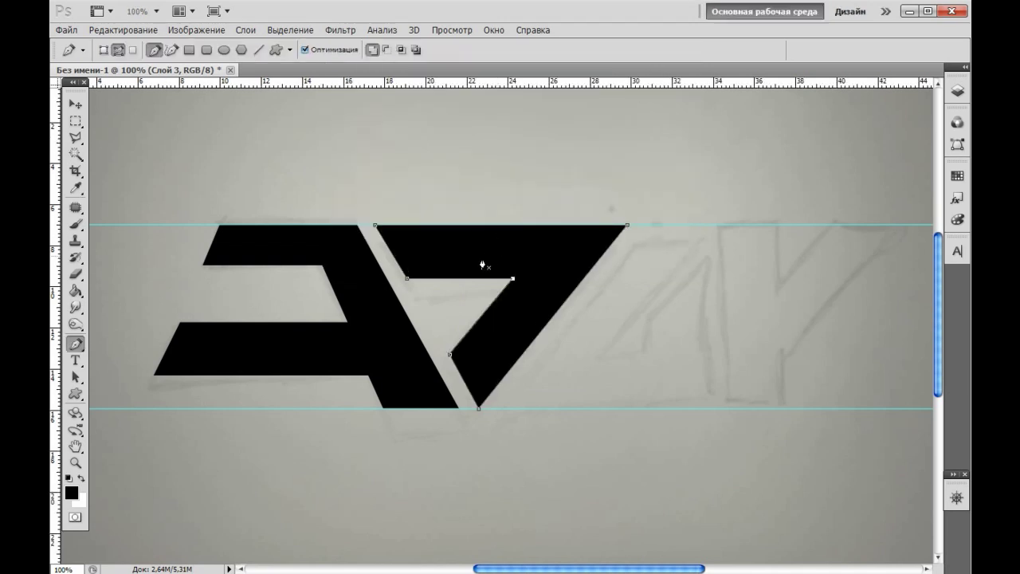
{"action": "right_click", "coordinate": [480, 257]}
{"action": "left_click", "coordinate": [507, 274]}
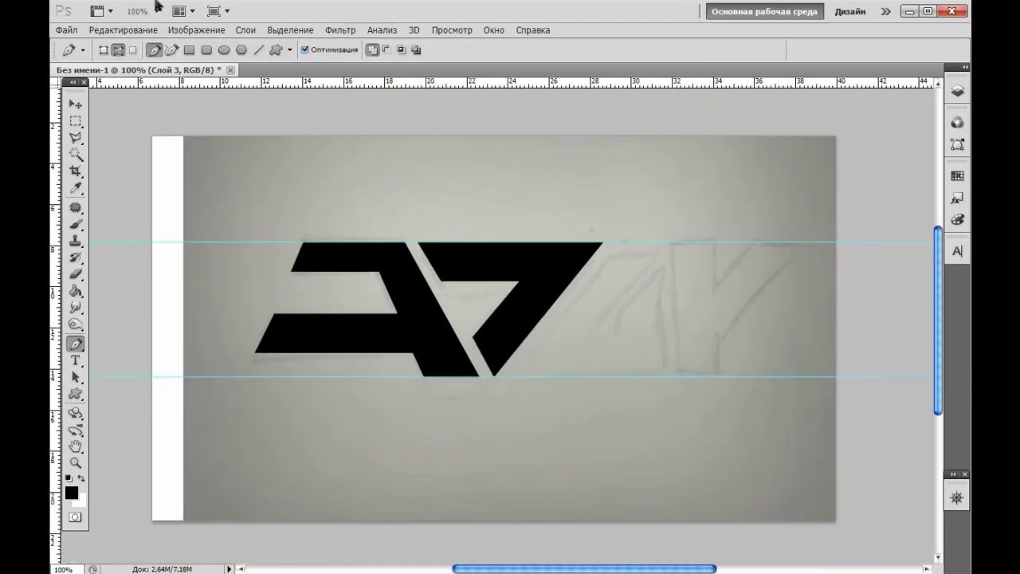
Zoom out and hide the sketch photo and background layers.
{"action": "key", "text": "ctrl+minus"}
{"action": "left_click", "coordinate": [75, 104]}
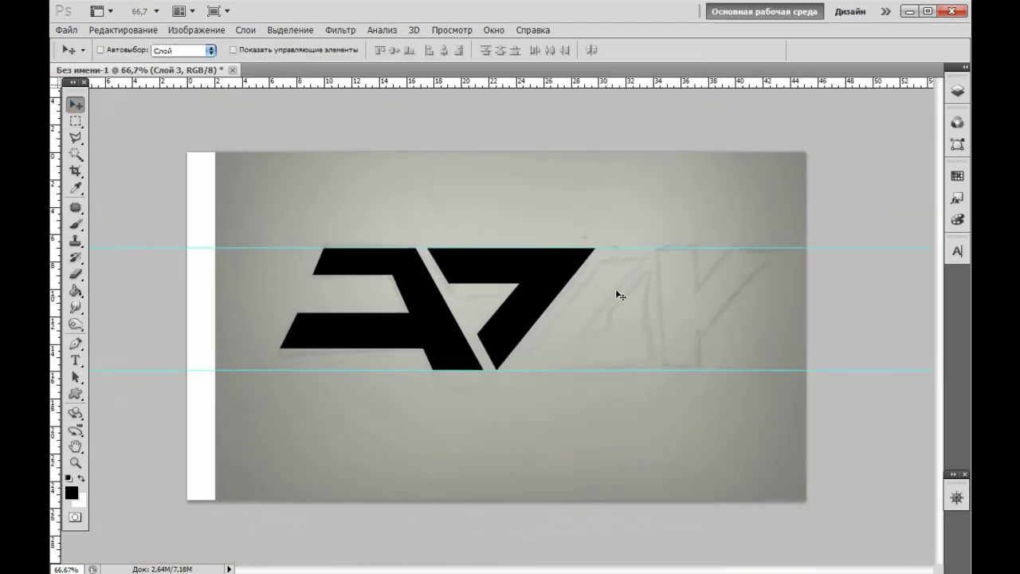
{"action": "left_click", "coordinate": [957, 91]}
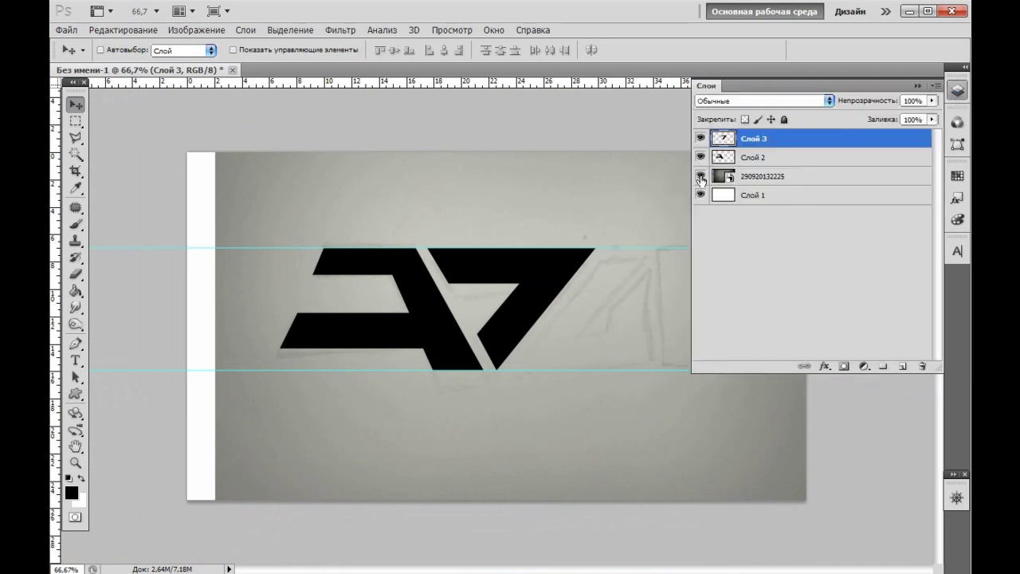
{"action": "left_click", "coordinate": [699, 176]}
{"action": "left_click", "coordinate": [701, 195]}
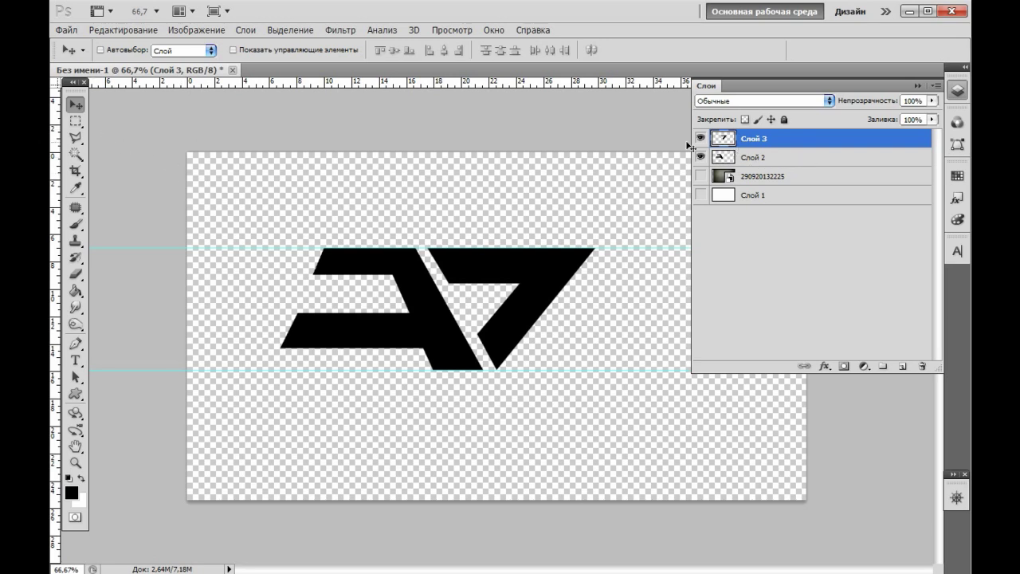
Select Слой 2 and Слой 3 together and merge them with Ctrl+E.
{"action": "left_click", "coordinate": [811, 158], "text": "shift"}
{"action": "key", "text": "F8"}
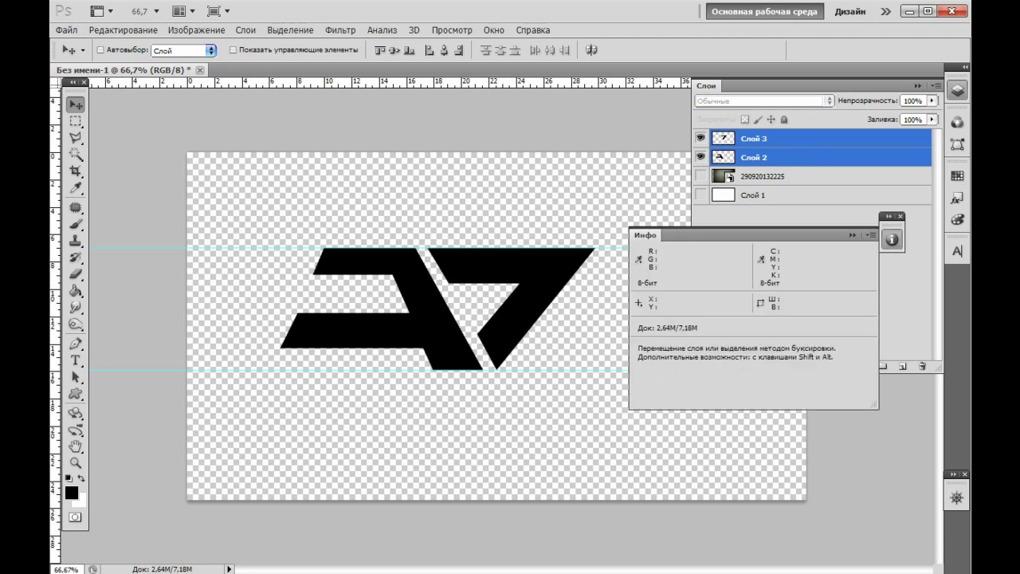
{"action": "left_click", "coordinate": [901, 217]}
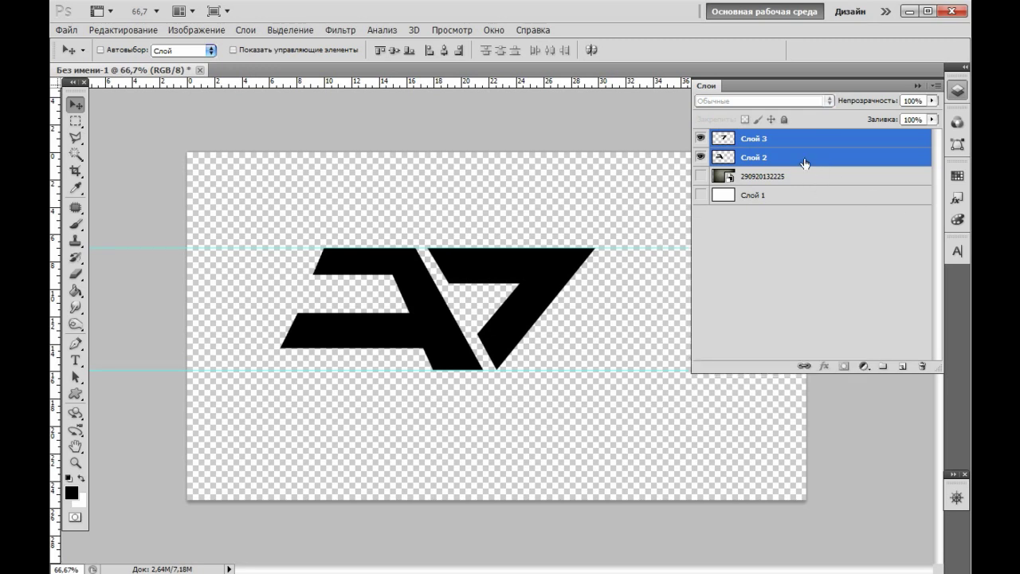
{"action": "left_click", "coordinate": [801, 163]}
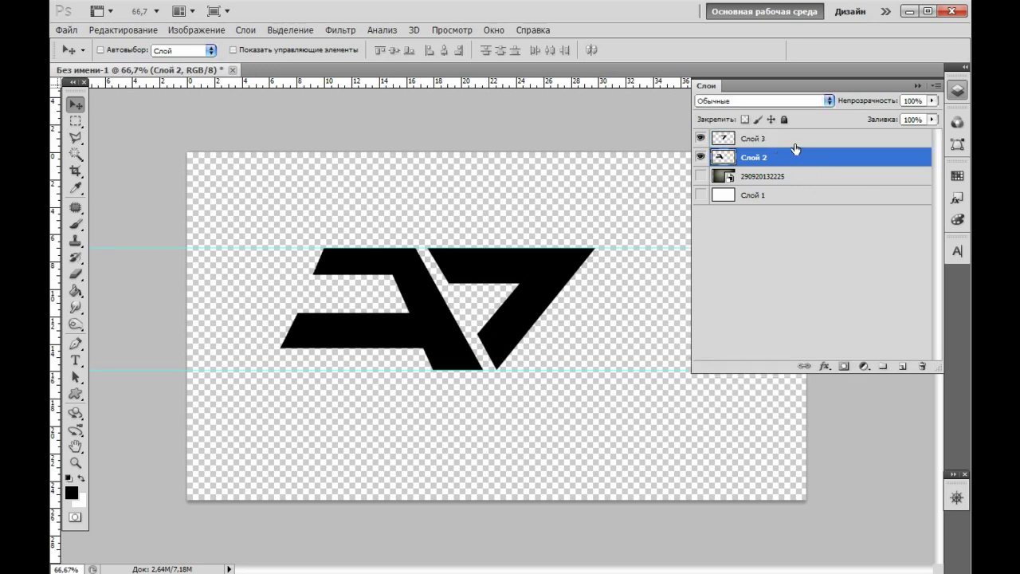
{"action": "left_click", "coordinate": [810, 141], "text": "ctrl"}
{"action": "left_click", "coordinate": [810, 153]}
{"action": "left_click", "coordinate": [800, 141], "text": "ctrl"}
{"action": "right_click", "coordinate": [801, 142]}
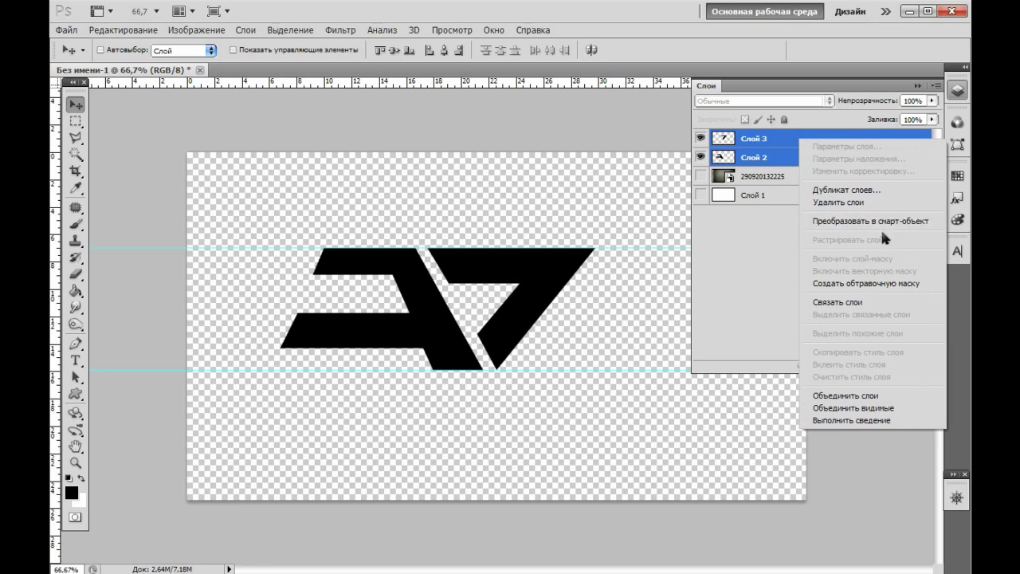
{"action": "left_click", "coordinate": [957, 89]}
{"action": "left_click", "coordinate": [957, 89]}
{"action": "left_click", "coordinate": [957, 89]}
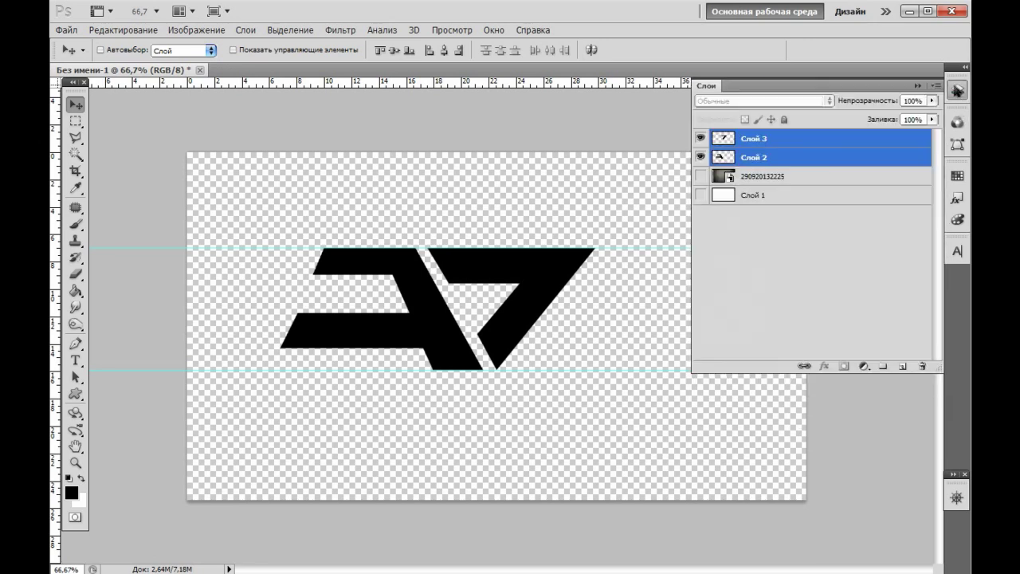
{"action": "key", "text": "ctrl+e"}
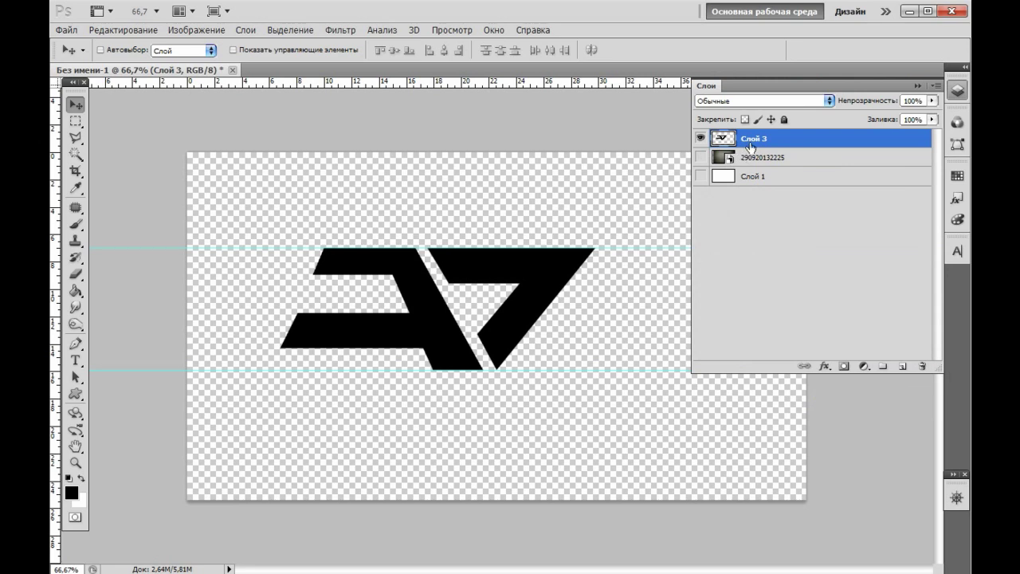
Nudge the merged A7 logo slightly right and load Слой 3's shape as a selection.
{"action": "left_click", "coordinate": [701, 139]}
{"action": "left_click", "coordinate": [701, 139]}
{"action": "left_click", "coordinate": [75, 120]}
{"action": "key", "text": "v"}
{"action": "left_click_drag", "start_coordinate": [535, 292], "coordinate": [555, 292]}
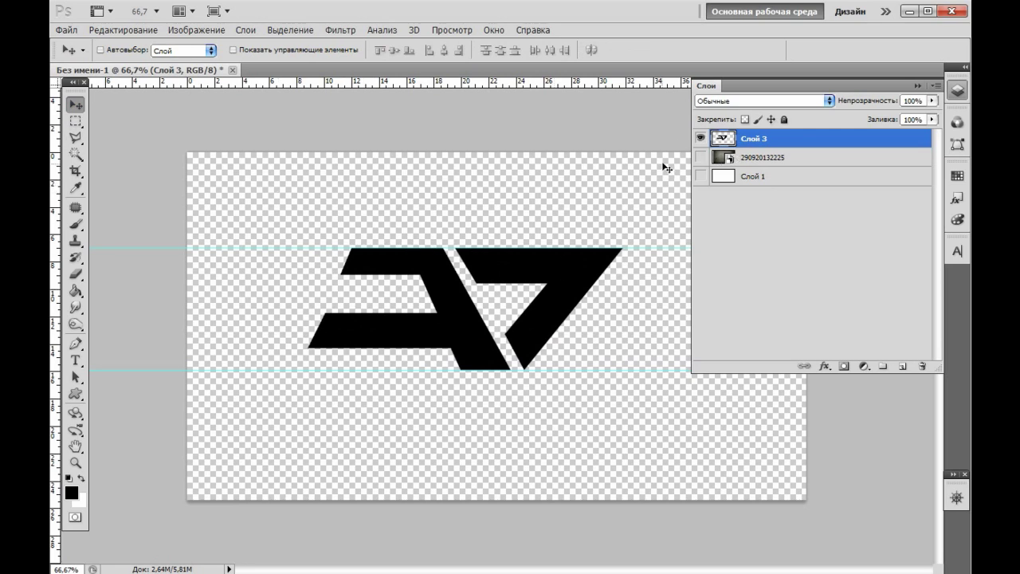
{"action": "left_click", "coordinate": [75, 120]}
{"action": "left_click", "coordinate": [76, 107]}
{"action": "left_click", "coordinate": [722, 140], "text": "ctrl"}
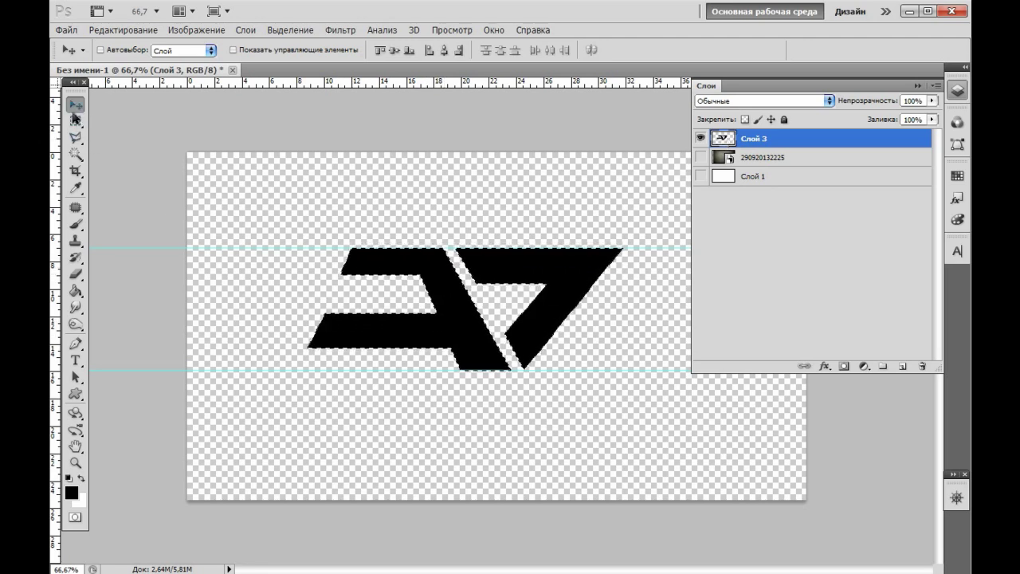
With the Polygonal Lasso, convert the logo selection to a work path at 1,5 px tolerance, then deselect.
{"action": "left_click", "coordinate": [76, 122]}
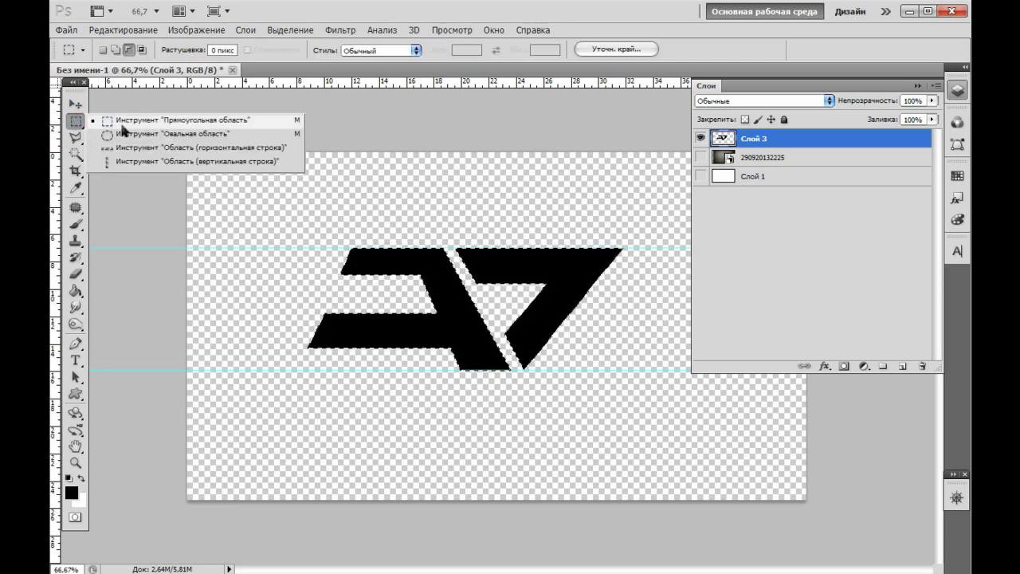
{"action": "left_click", "coordinate": [76, 137]}
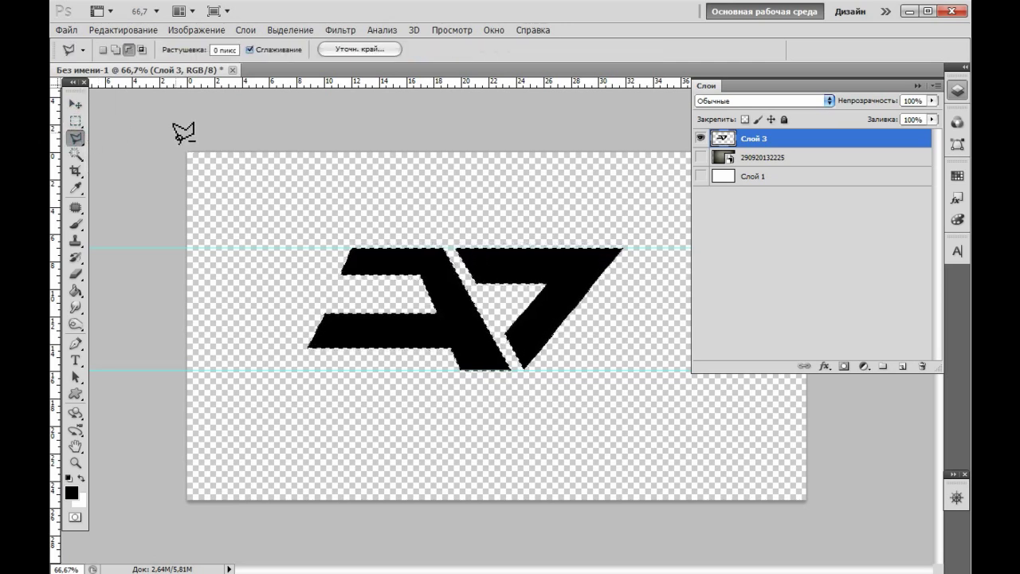
{"action": "right_click", "coordinate": [446, 293]}
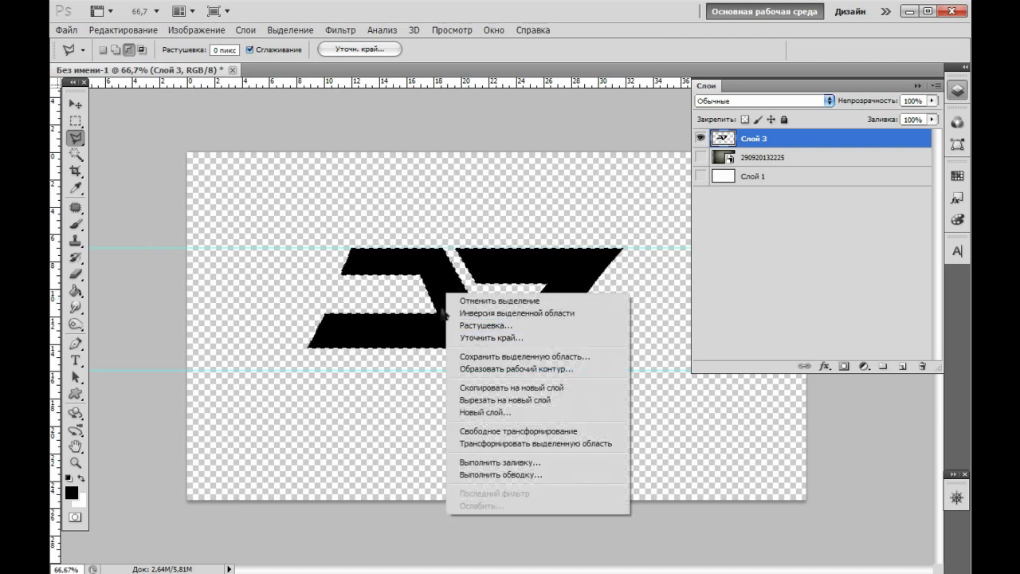
{"action": "left_click", "coordinate": [539, 369]}
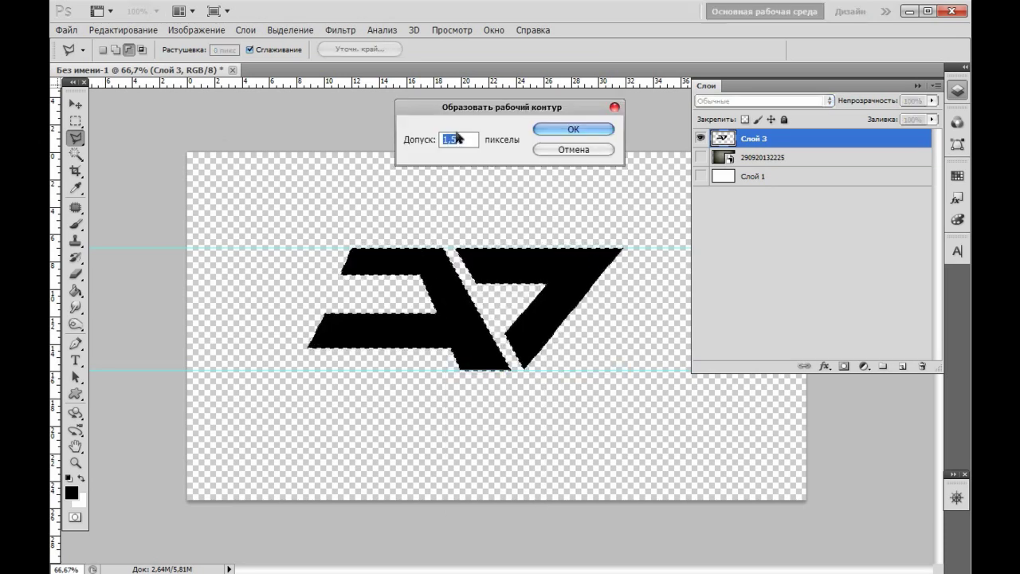
{"action": "type", "text": "1,5"}
{"action": "left_click_drag", "start_coordinate": [463, 138], "coordinate": [449, 138]}
{"action": "left_click", "coordinate": [461, 139]}
{"action": "double_click", "coordinate": [460, 139]}
{"action": "left_click", "coordinate": [459, 139]}
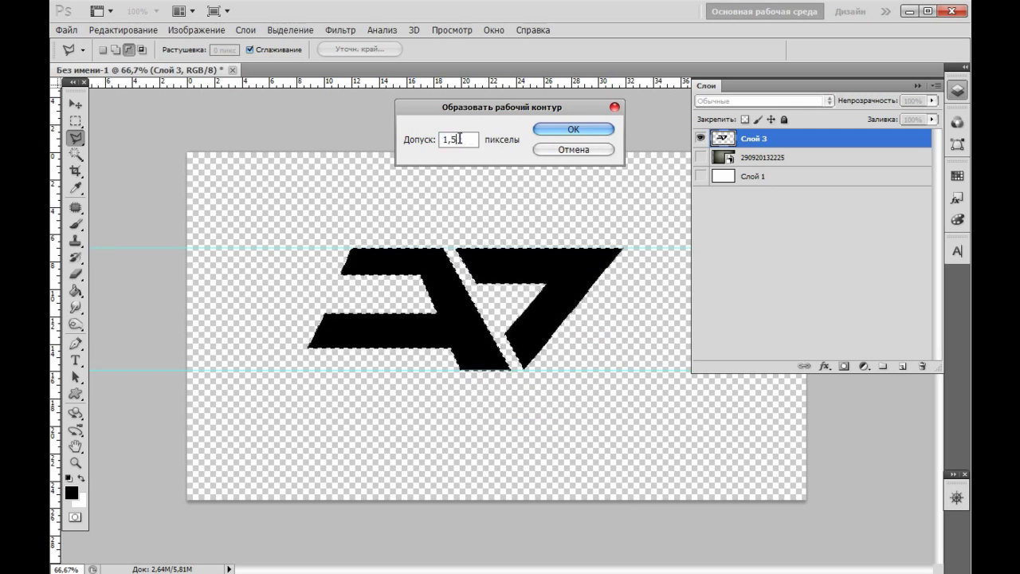
{"action": "left_click", "coordinate": [574, 129]}
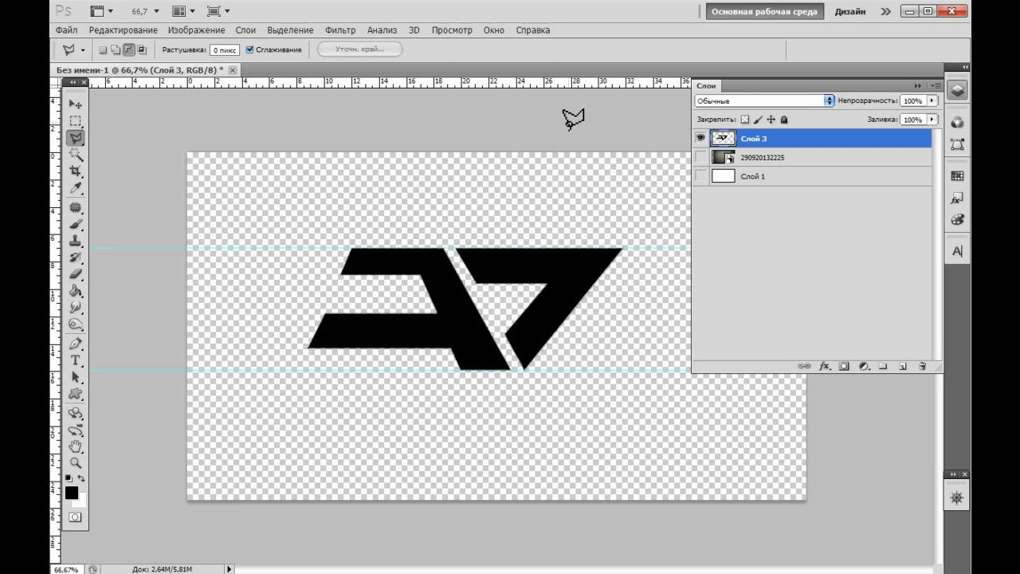
{"action": "left_click", "coordinate": [75, 105]}
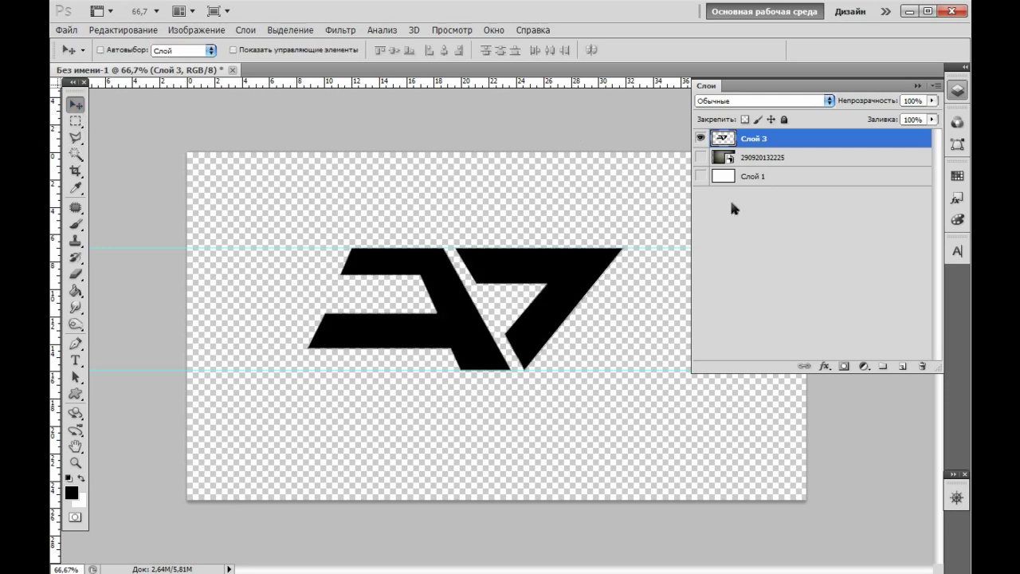
Hide Слой 3 to reveal the work path and zoom in with the path-editing tool.
{"action": "left_click", "coordinate": [701, 141]}
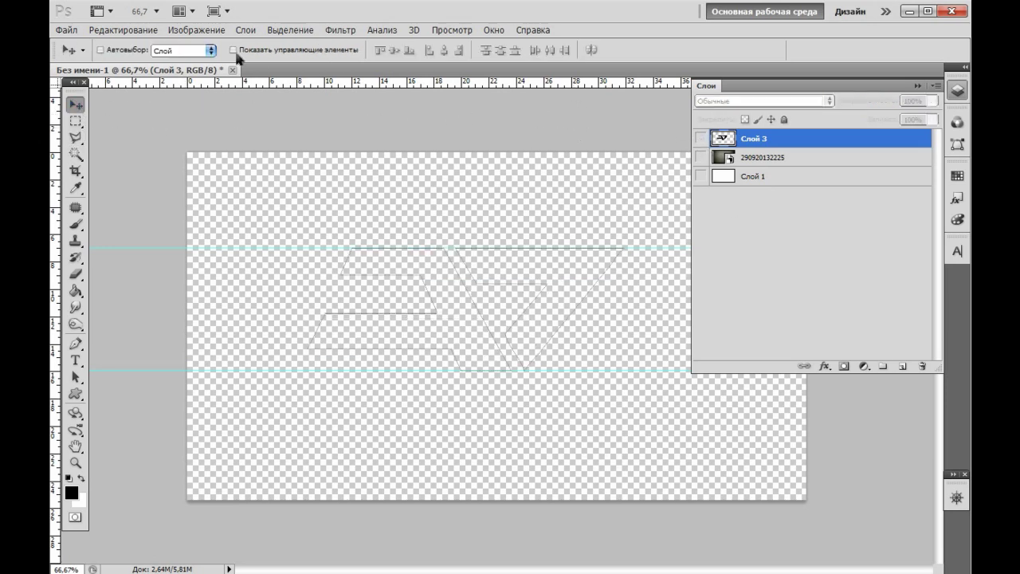
{"action": "key", "text": "ctrl+plus"}
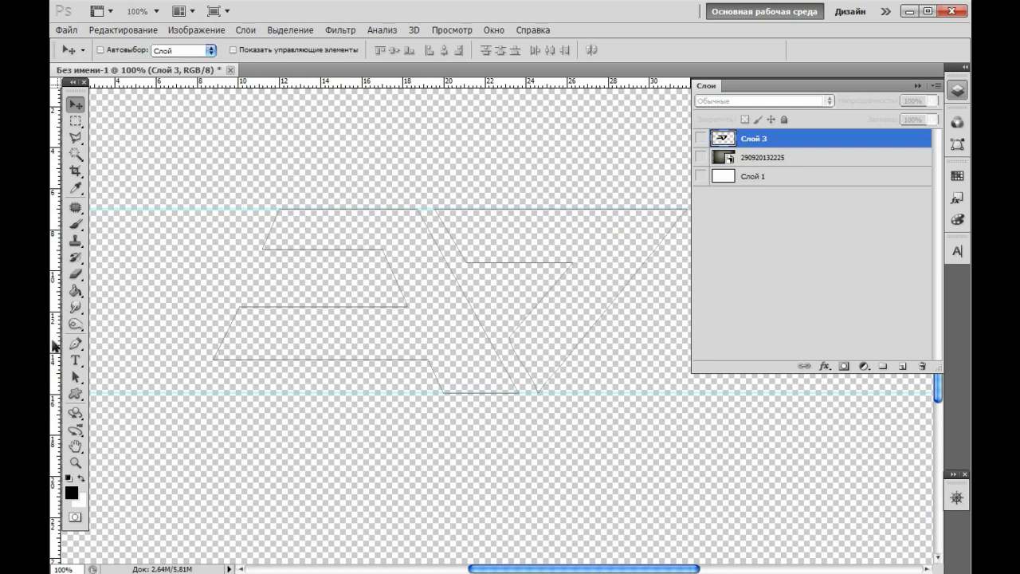
{"action": "left_click", "coordinate": [77, 346]}
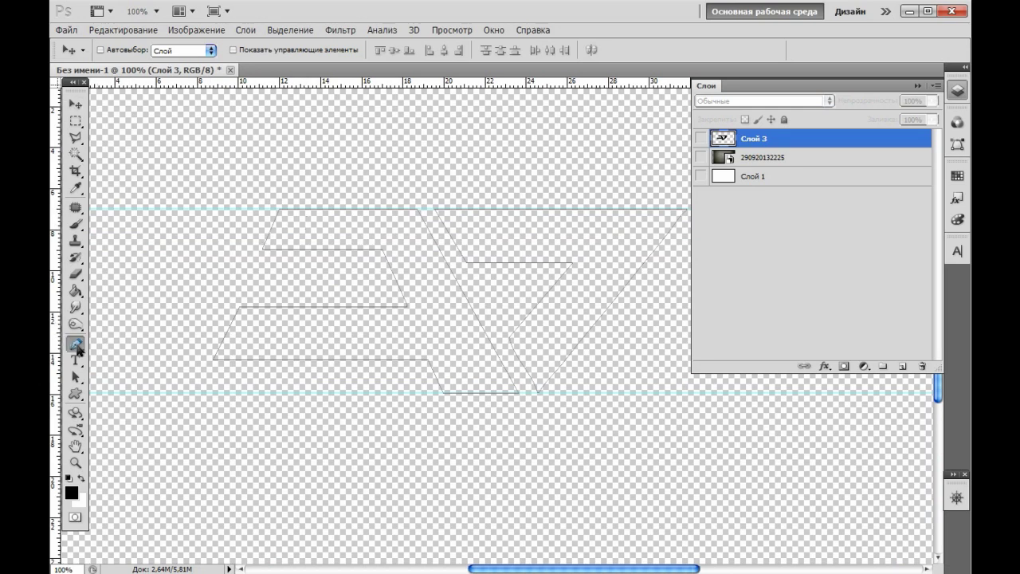
{"action": "key", "text": "ctrl+plus"}
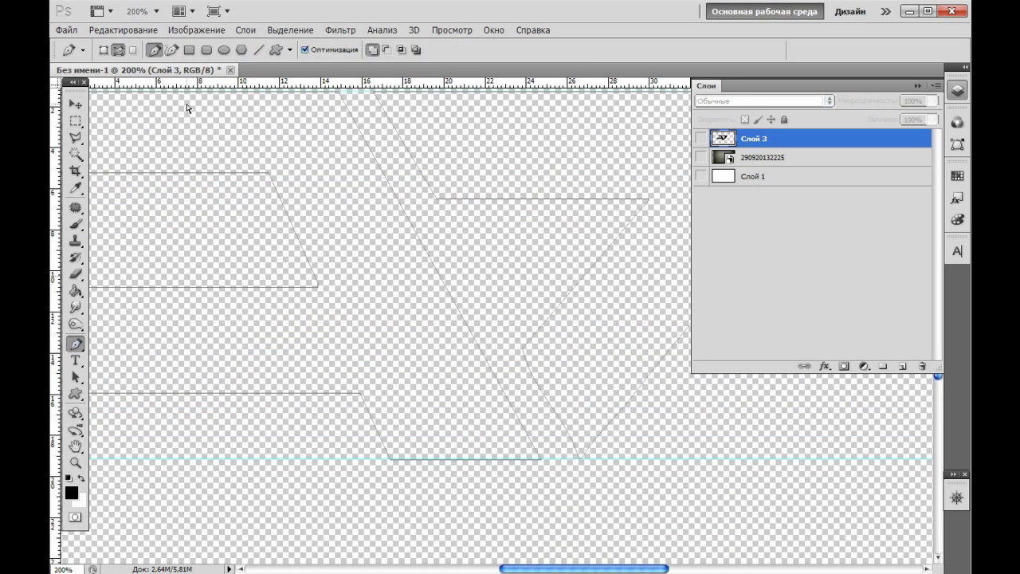
{"action": "key", "text": "ctrl+minus"}
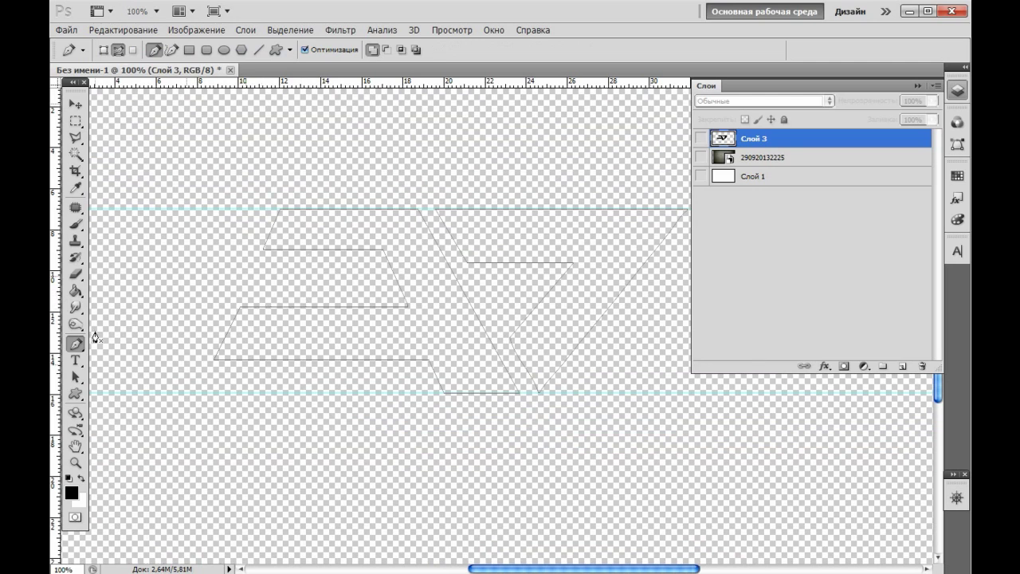
Add anchor points on the left letter's inner edge, undo a test move, and zoom back out.
{"action": "left_click", "coordinate": [266, 307]}
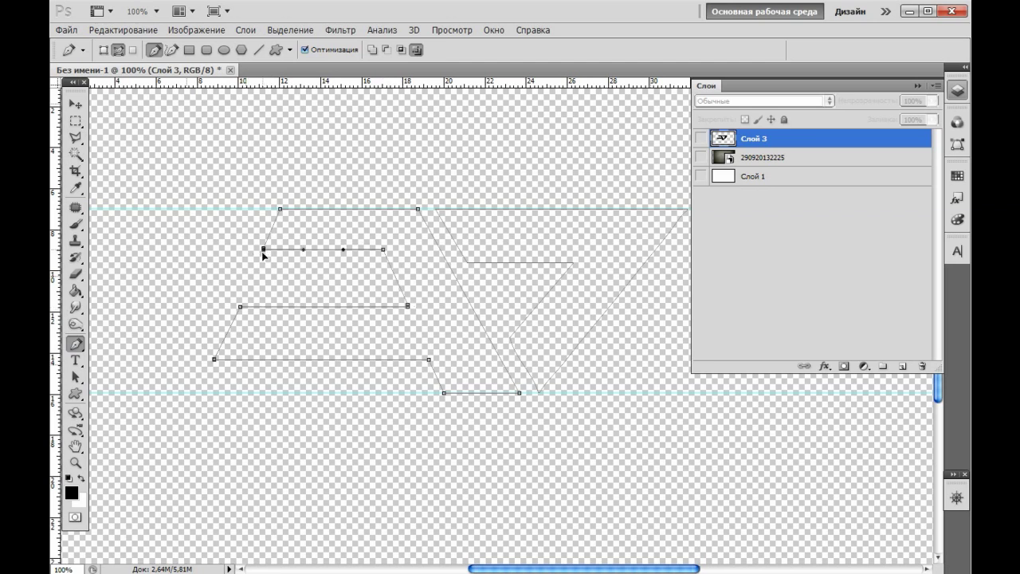
{"action": "left_click_drag", "start_coordinate": [263, 251], "coordinate": [263, 256]}
{"action": "key", "text": "ctrl+z"}
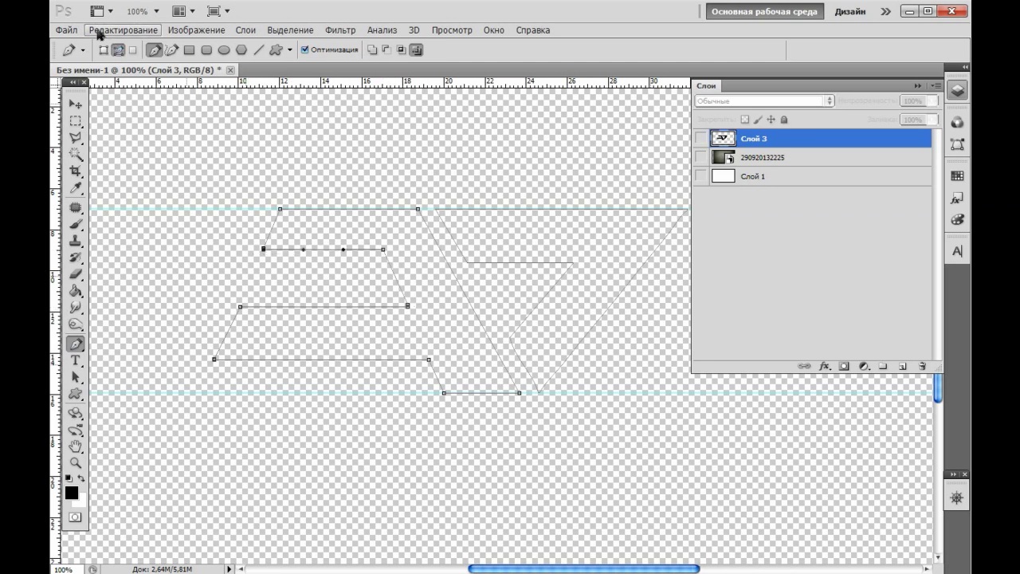
{"action": "key", "text": "ctrl+minus"}
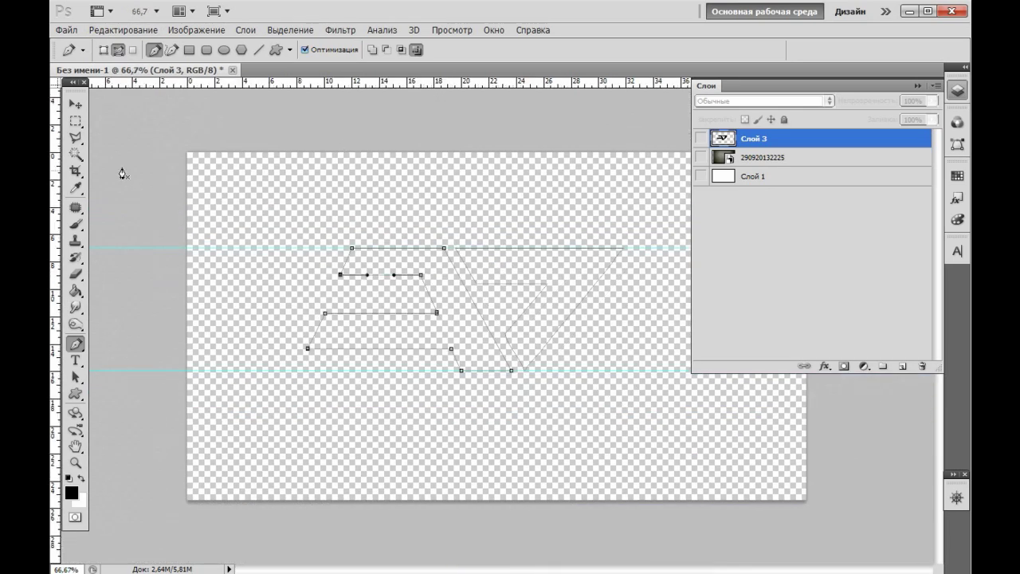
{"action": "left_click", "coordinate": [79, 108]}
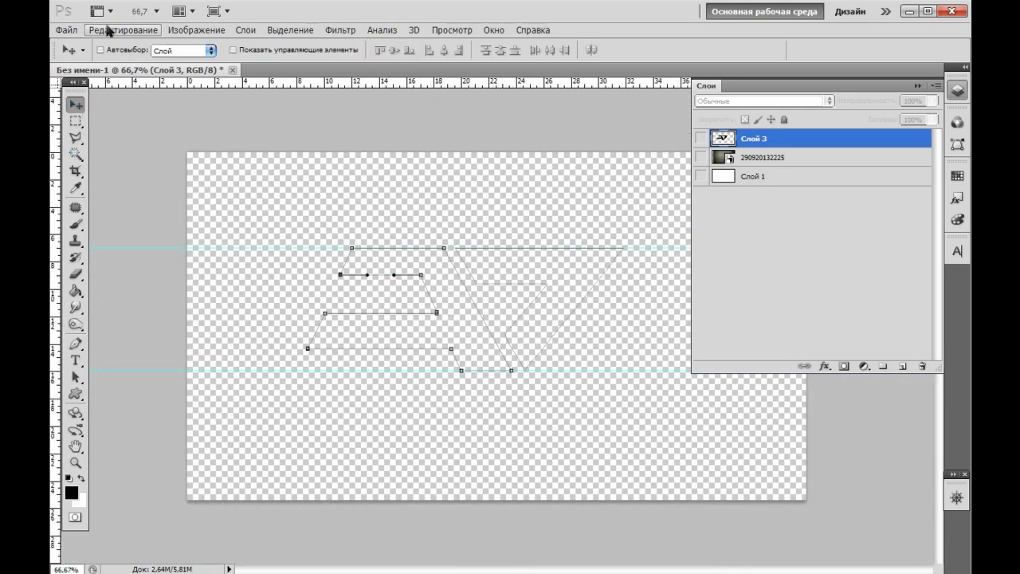
{"action": "left_click", "coordinate": [67, 29]}
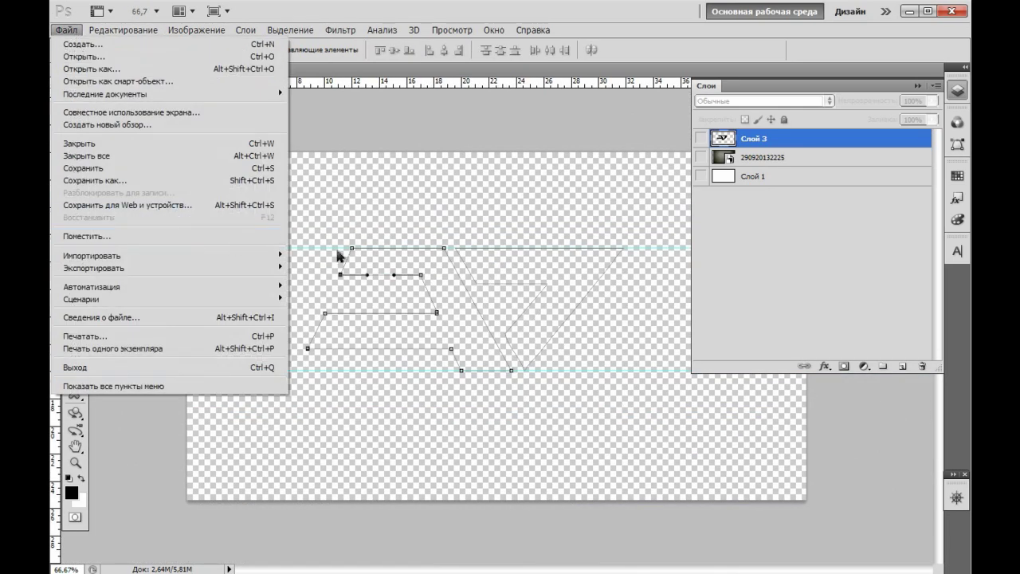
Export the Work Path via Paths to Illustrator and save it as 2.ai on the Desktop.
{"action": "left_click", "coordinate": [66, 30]}
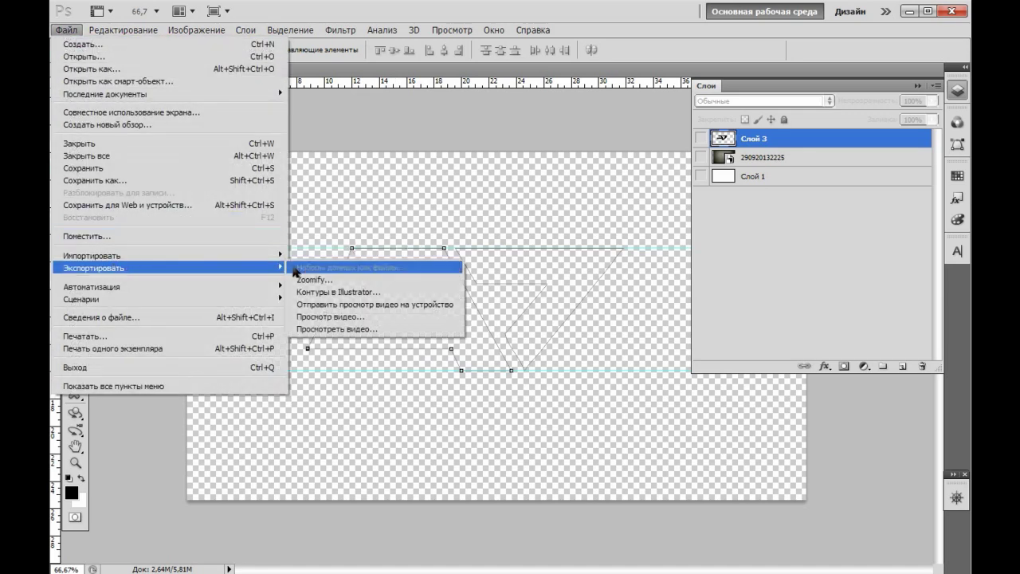
{"action": "mouse_move", "coordinate": [94, 268]}
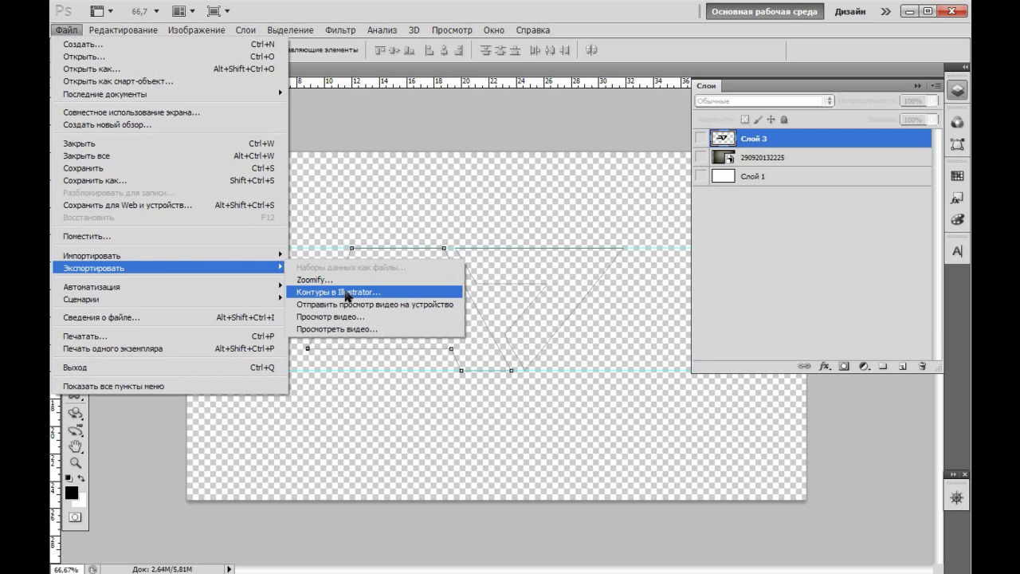
{"action": "left_click", "coordinate": [346, 292]}
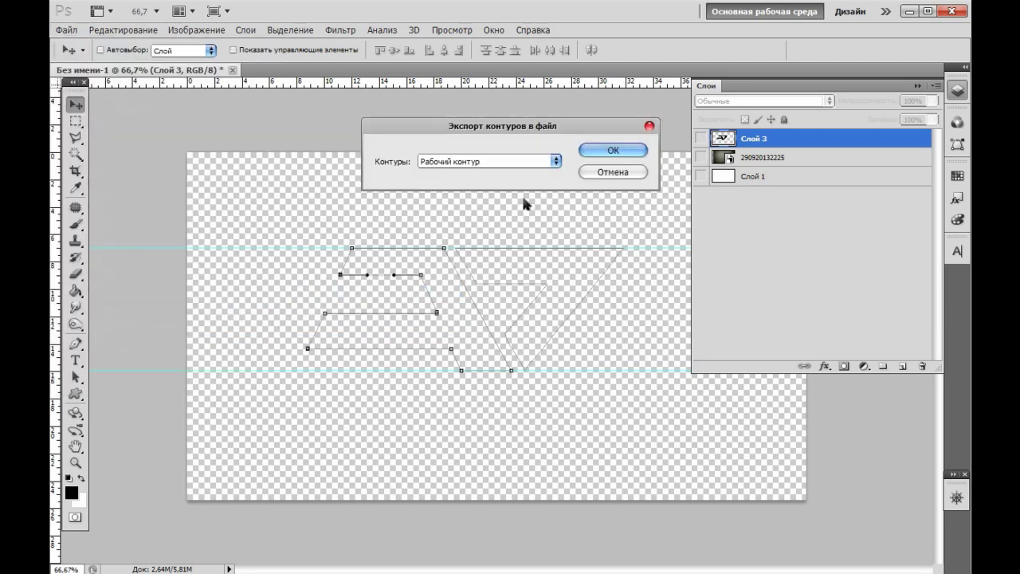
{"action": "left_click", "coordinate": [522, 169]}
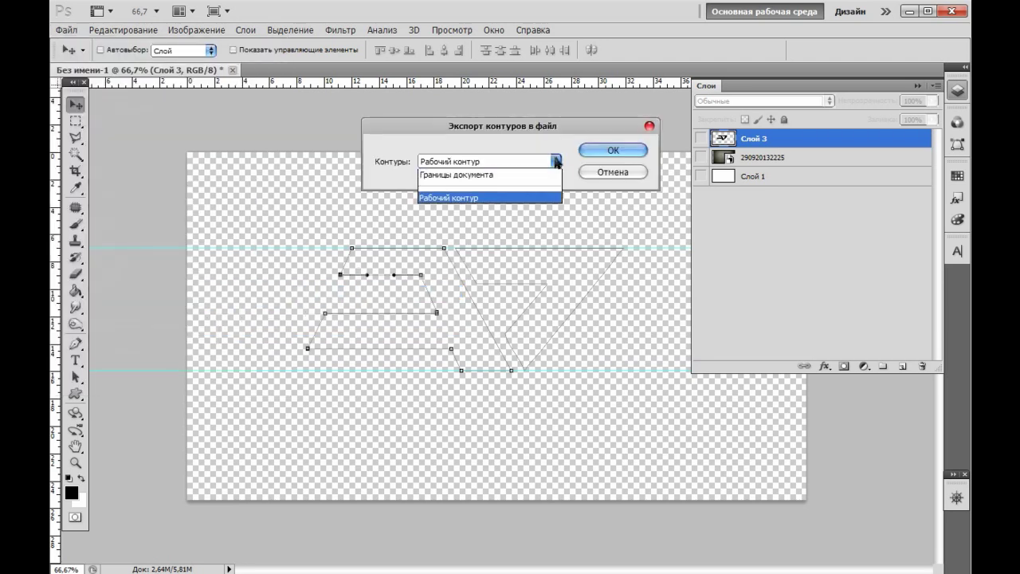
{"action": "left_click", "coordinate": [451, 196]}
{"action": "left_click", "coordinate": [613, 151]}
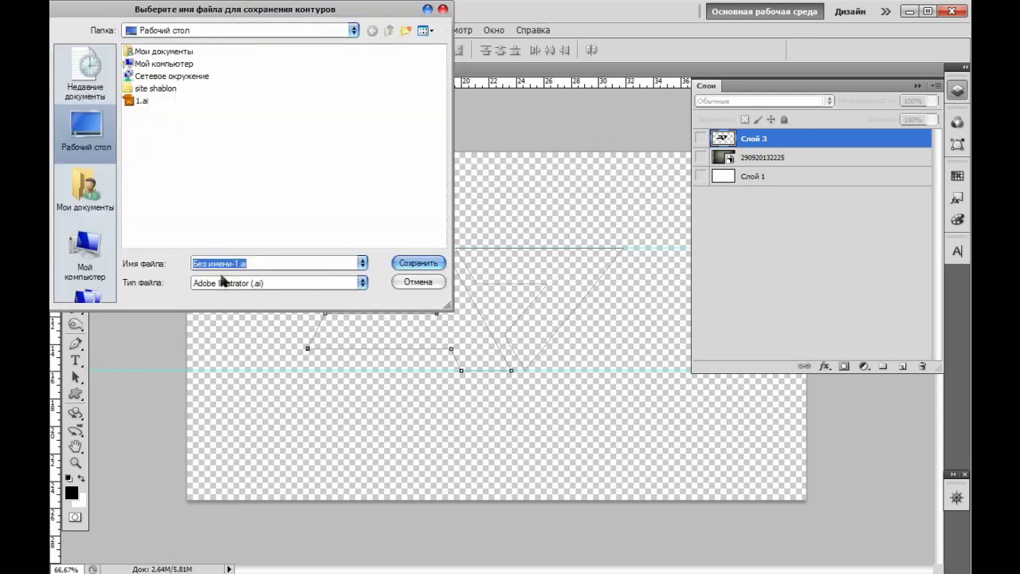
{"action": "left_click_drag", "start_coordinate": [236, 263], "coordinate": [178, 264]}
{"action": "key", "text": "Delete"}
{"action": "key", "text": "Delete"}
{"action": "type", "text": "2"}
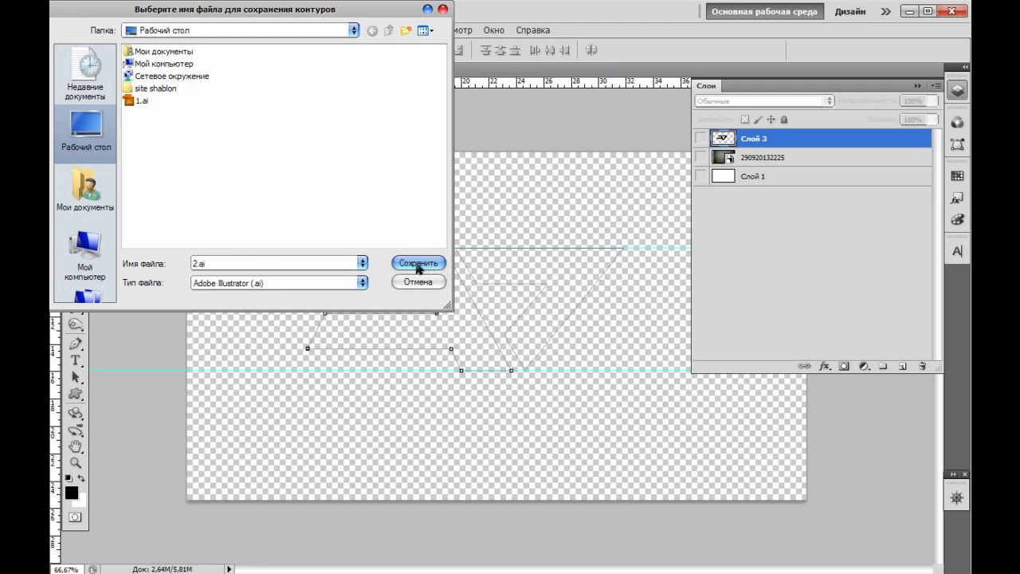
{"action": "left_click", "coordinate": [417, 266]}
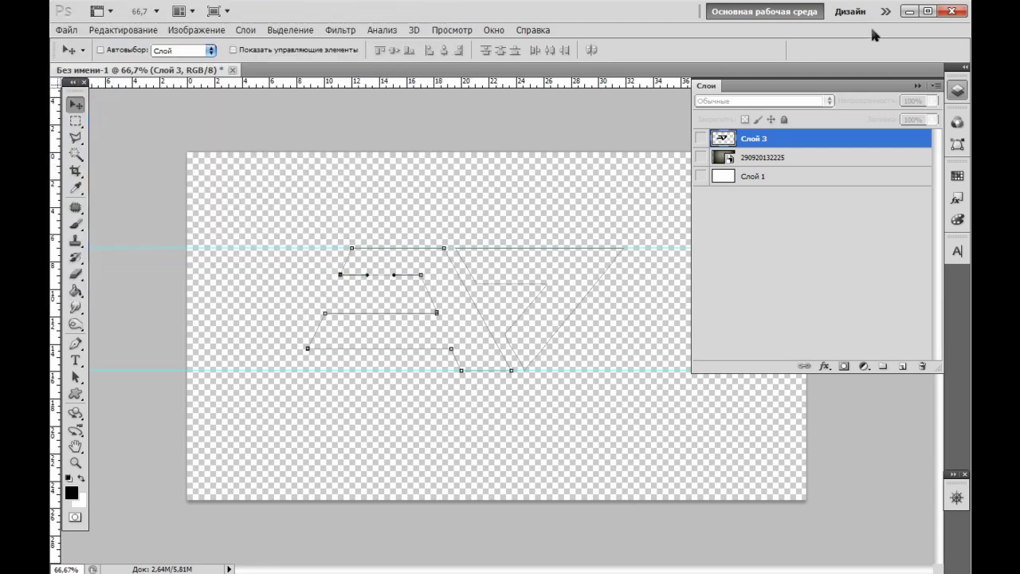
Minimize Photoshop and refresh the desktop so 2.ai appears.
{"action": "left_click", "coordinate": [910, 13]}
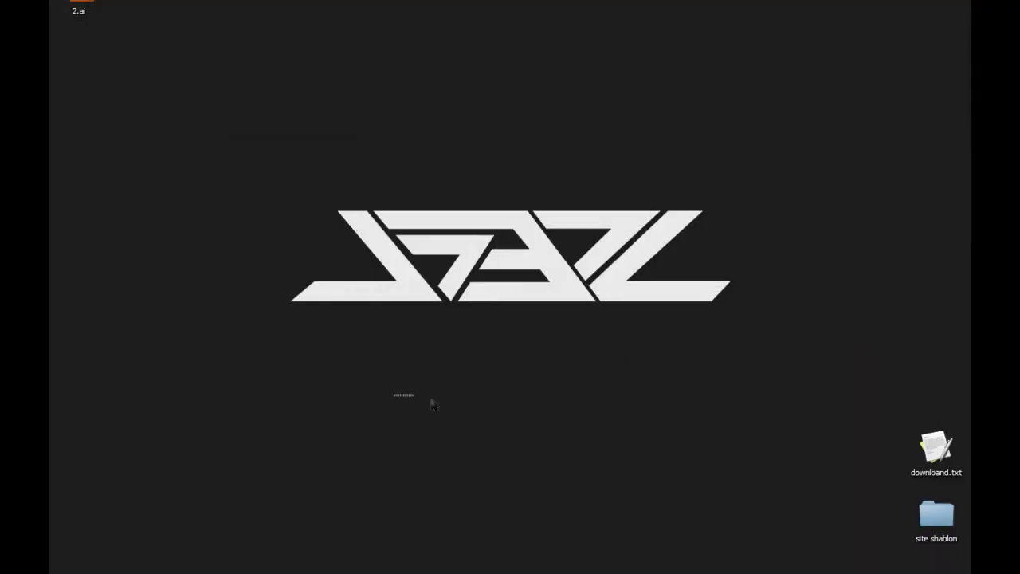
{"action": "right_click", "coordinate": [455, 323]}
{"action": "left_click", "coordinate": [522, 359]}
Launch CINEMA 4D.exe from the Apps stack in the dock.
{"action": "left_click", "coordinate": [613, 567]}
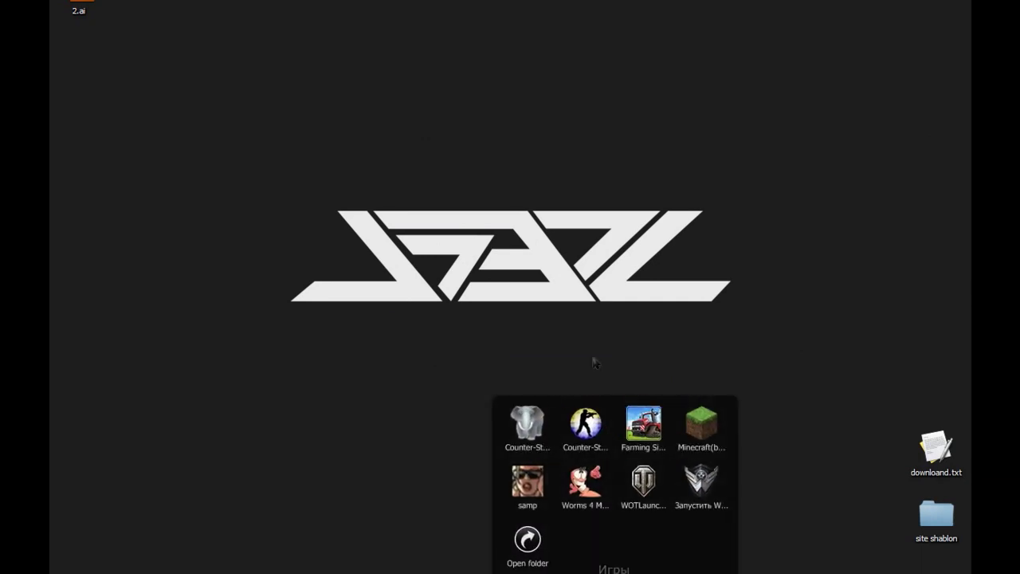
{"action": "left_click", "coordinate": [545, 569]}
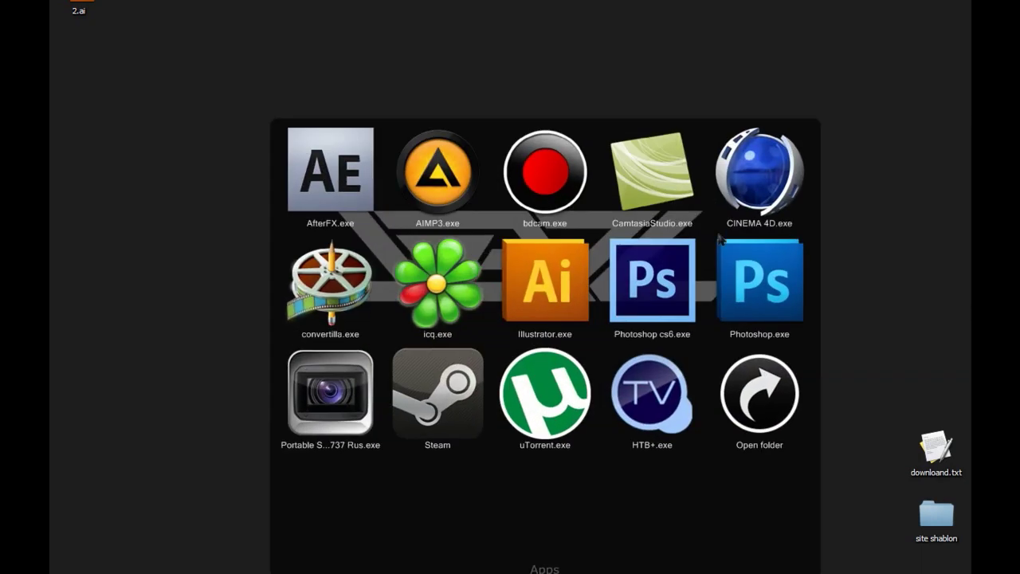
{"action": "left_click", "coordinate": [782, 192]}
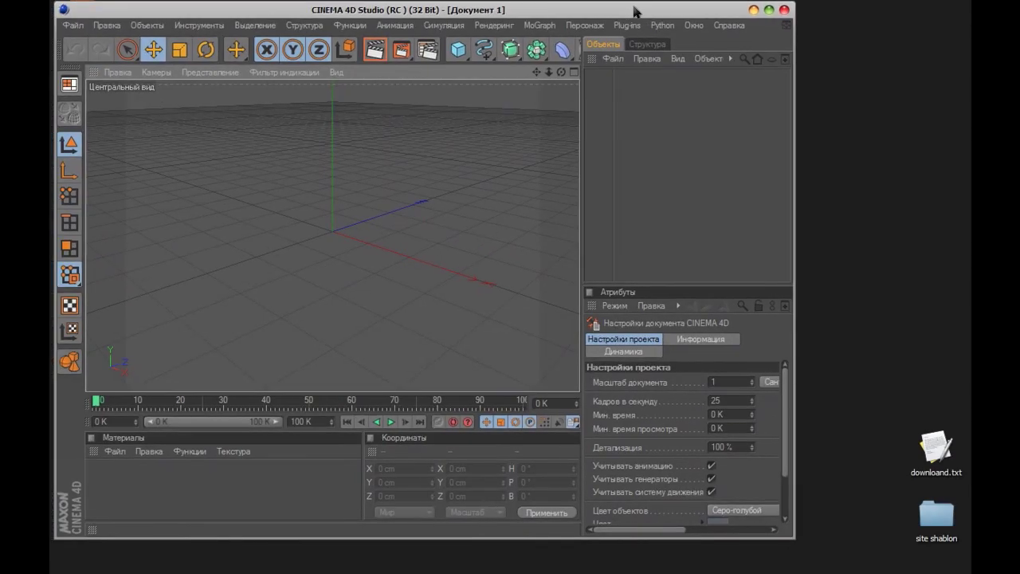
Enlarge the Cinema 4D window and open 2.ai from the Desktop, accepting the Illustrator import settings.
{"action": "left_click_drag", "start_coordinate": [635, 11], "coordinate": [628, 11]}
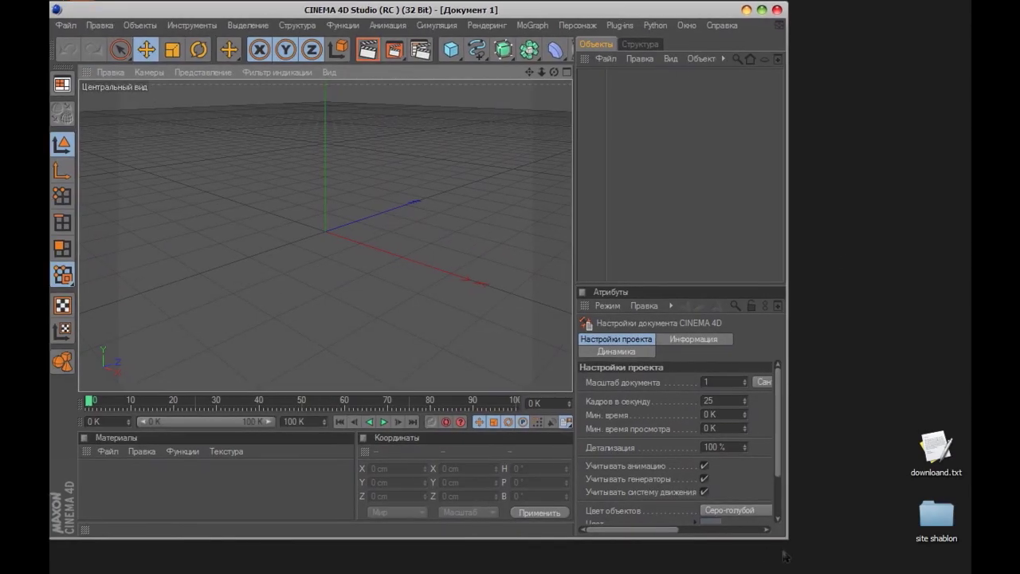
{"action": "left_click_drag", "start_coordinate": [787, 546], "coordinate": [969, 571]}
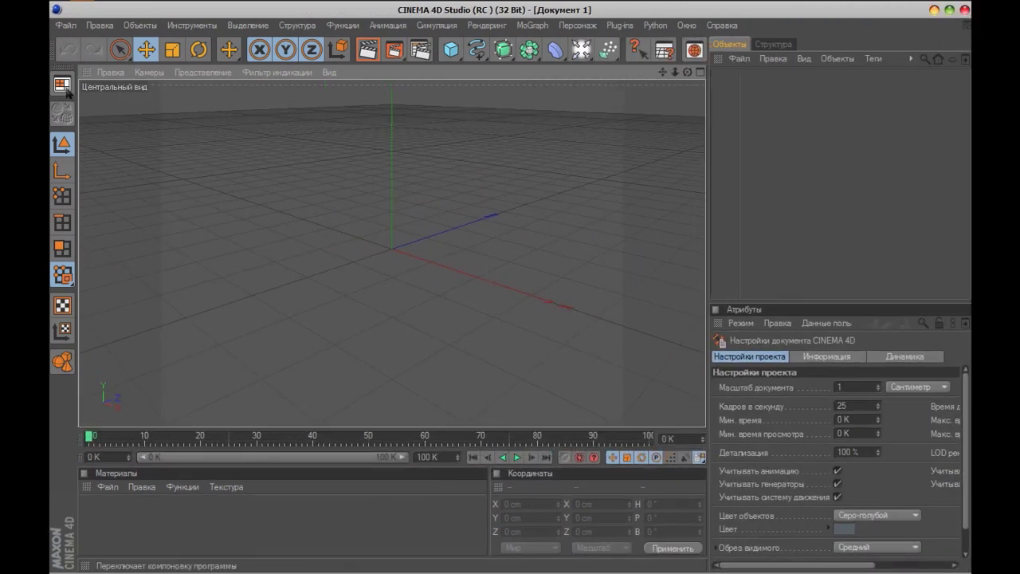
{"action": "left_click", "coordinate": [66, 27]}
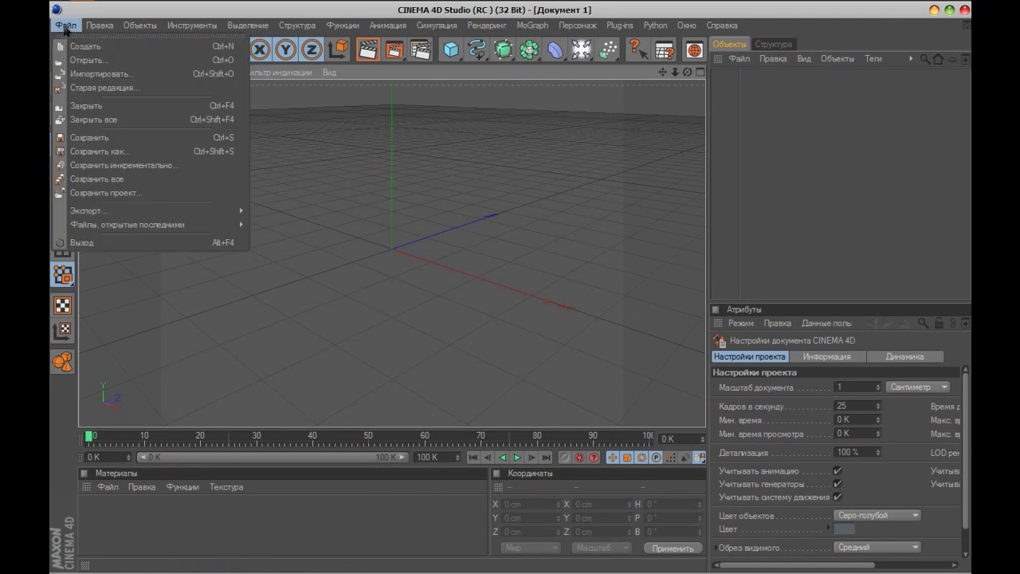
{"action": "left_click", "coordinate": [87, 60]}
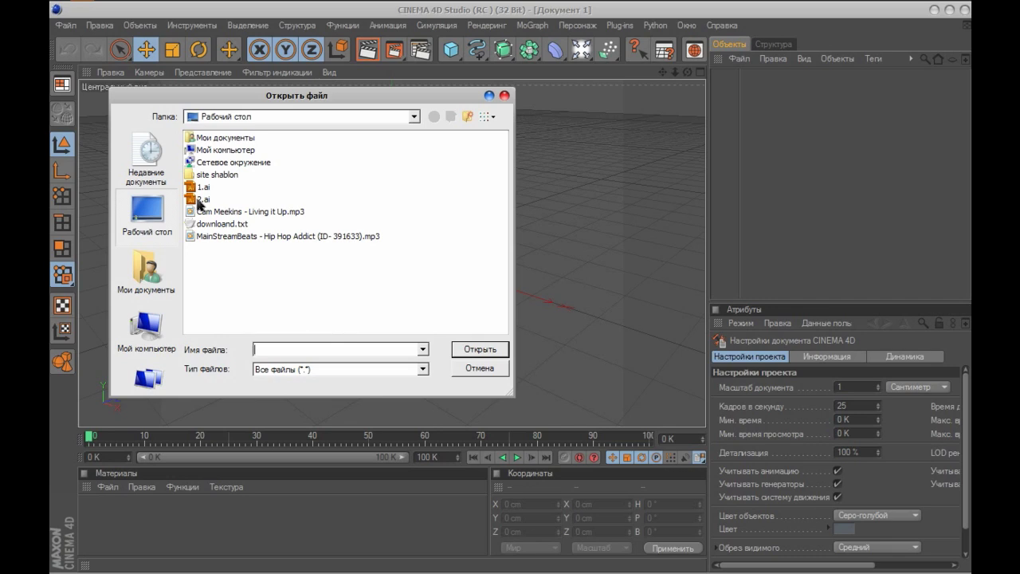
{"action": "left_click", "coordinate": [202, 200]}
{"action": "left_click", "coordinate": [480, 349]}
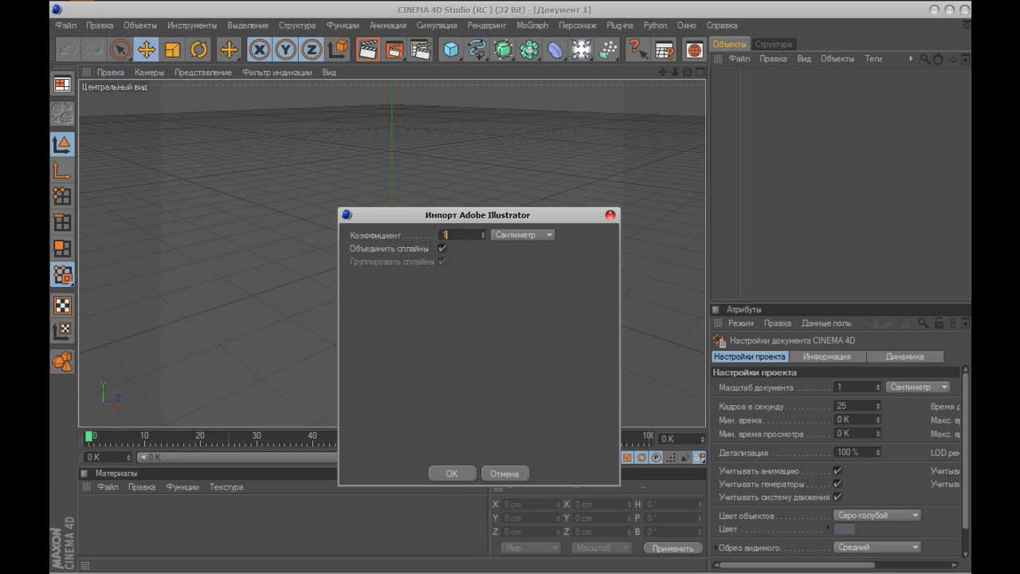
{"action": "left_click", "coordinate": [451, 474]}
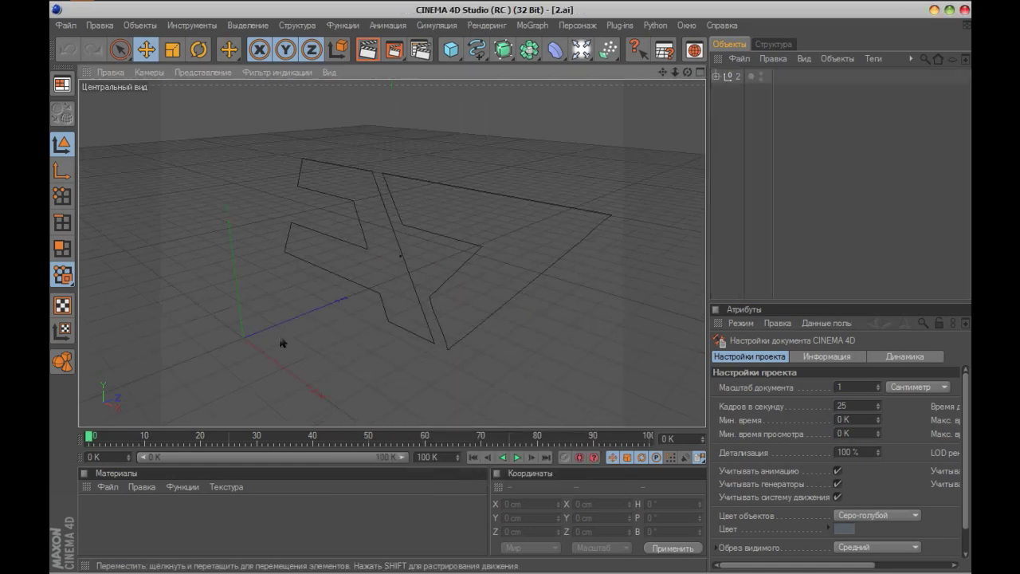
Expand the imported '2' group to reveal Путь 1 and Путь 2, selecting each path.
{"action": "mouse_move", "coordinate": [688, 72]}
{"action": "left_mouse_down"}
{"action": "mouse_move", "coordinate": [685, 47]}
{"action": "mouse_move", "coordinate": [662, 82]}
{"action": "mouse_move", "coordinate": [690, 74]}
{"action": "mouse_move", "coordinate": [675, 72]}
{"action": "left_mouse_up"}
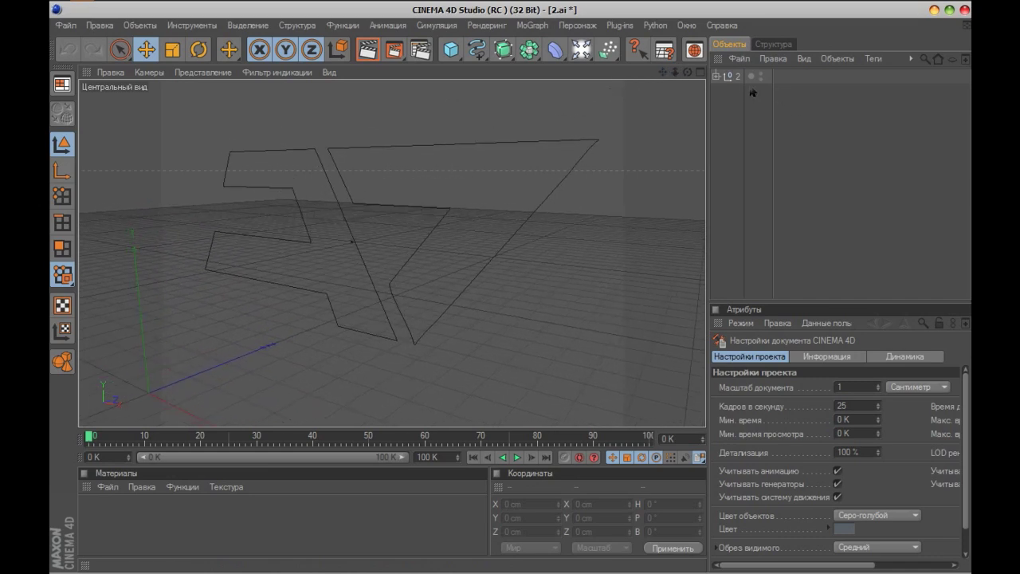
{"action": "left_click", "coordinate": [716, 77]}
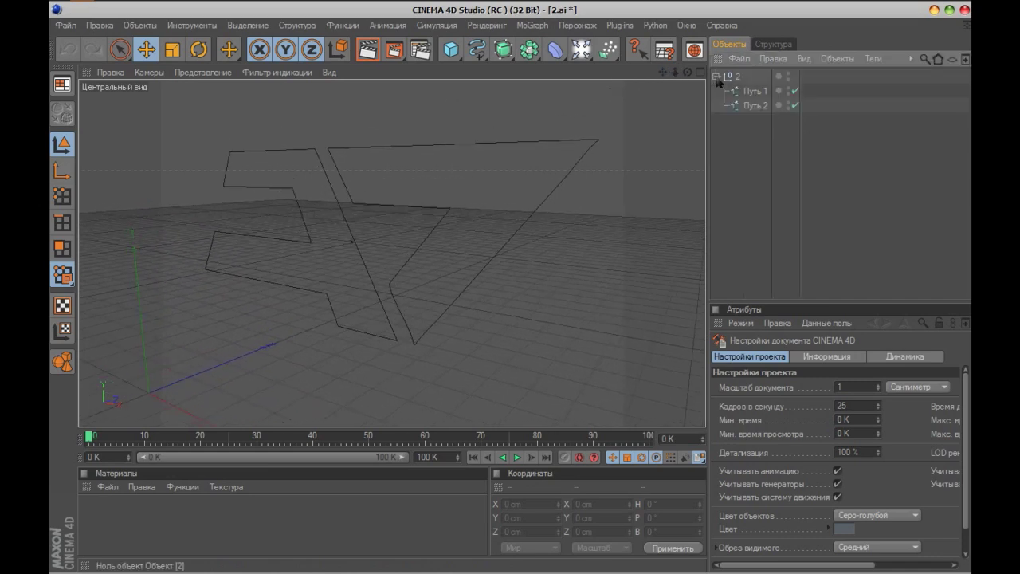
{"action": "left_click", "coordinate": [755, 106]}
{"action": "left_click", "coordinate": [755, 91]}
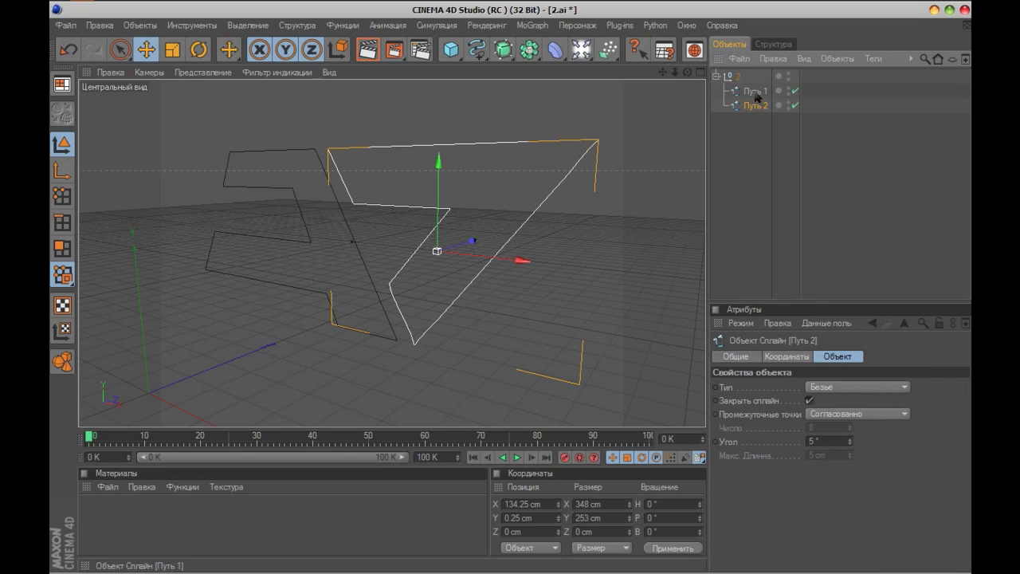
{"action": "left_click", "coordinate": [757, 94]}
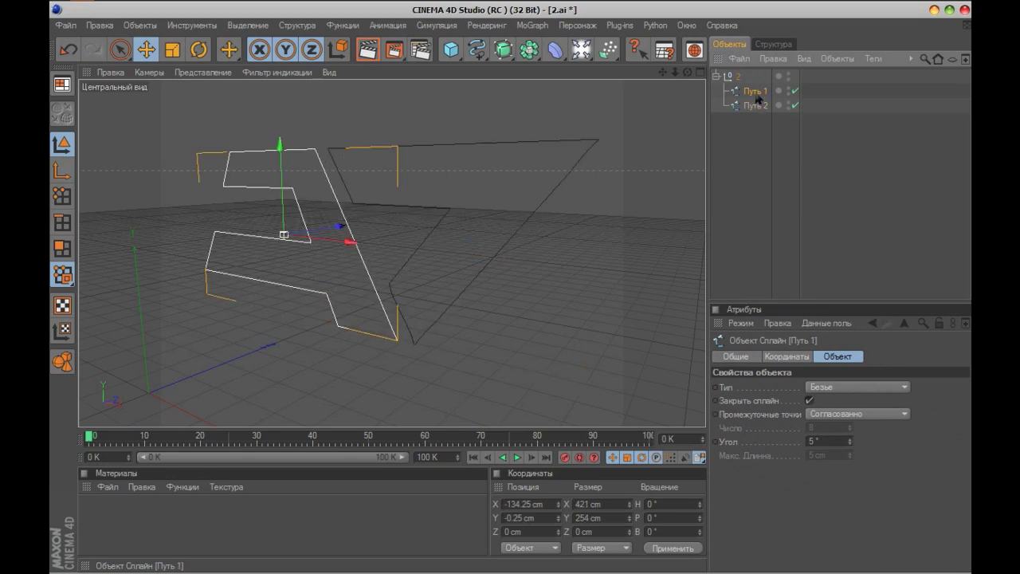
{"action": "left_click", "coordinate": [505, 57]}
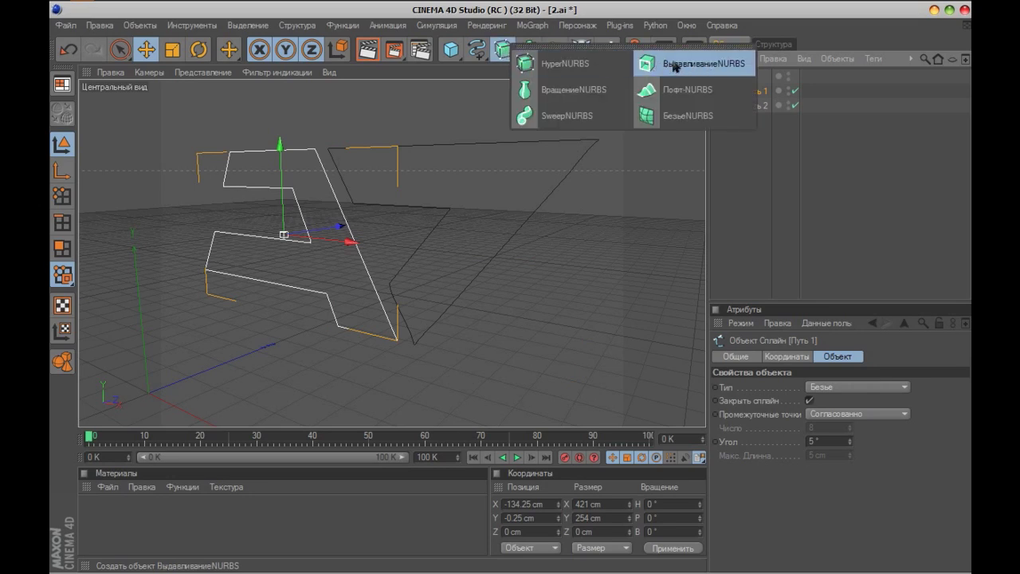
Add an Extrude NURBS, nest Путь 2 inside it, and orbit to inspect the extruded letter.
{"action": "left_click", "coordinate": [677, 66]}
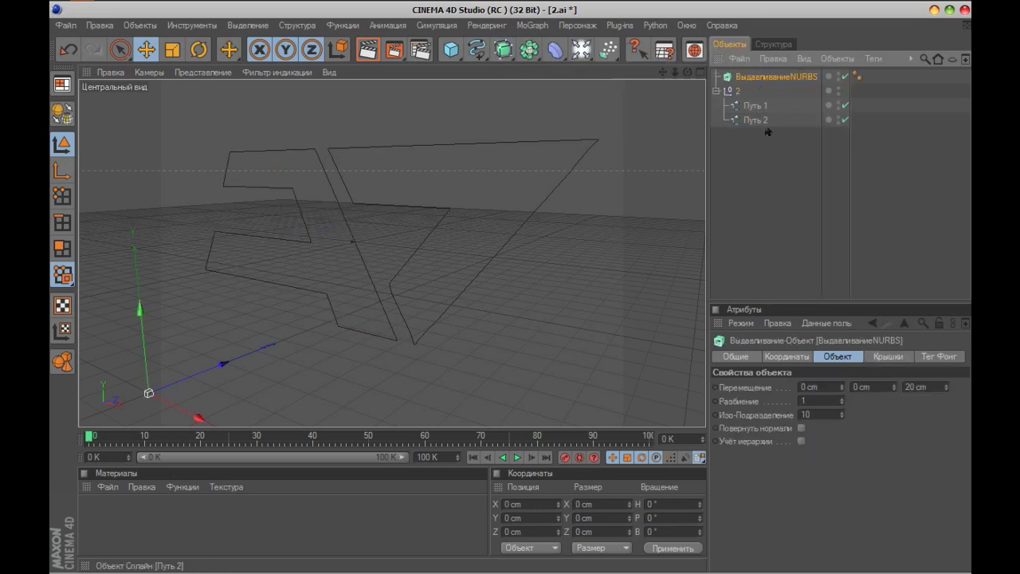
{"action": "left_click", "coordinate": [761, 124]}
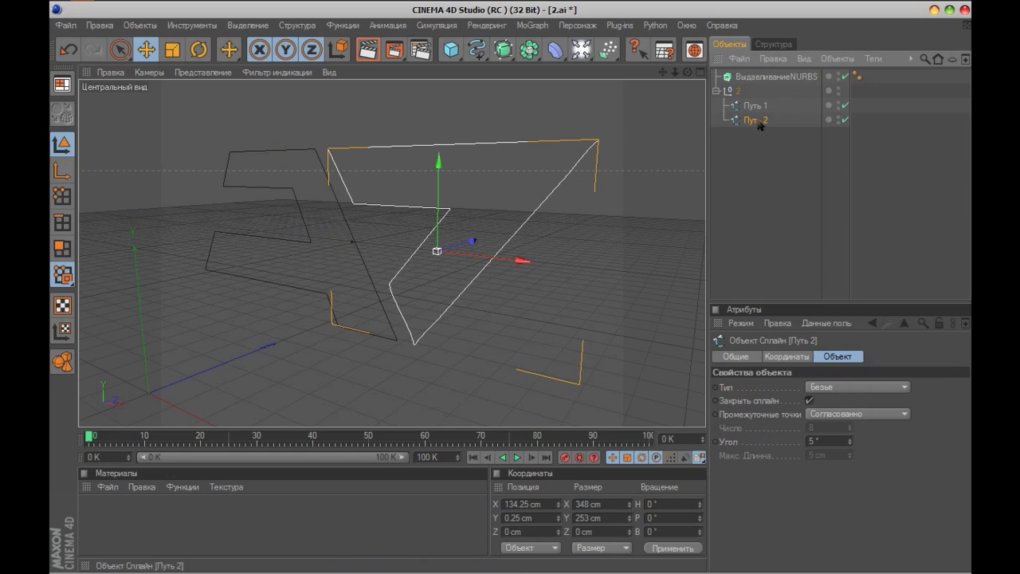
{"action": "left_click_drag", "start_coordinate": [760, 125], "coordinate": [761, 90]}
{"action": "left_click_drag", "start_coordinate": [758, 77], "coordinate": [759, 77]}
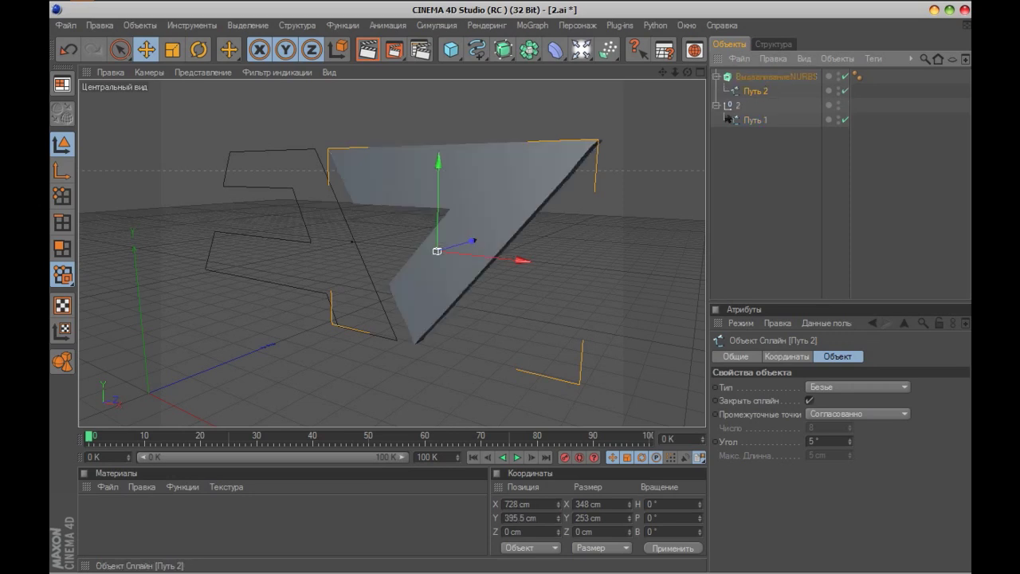
{"action": "left_click_drag", "start_coordinate": [687, 72], "coordinate": [640, 75]}
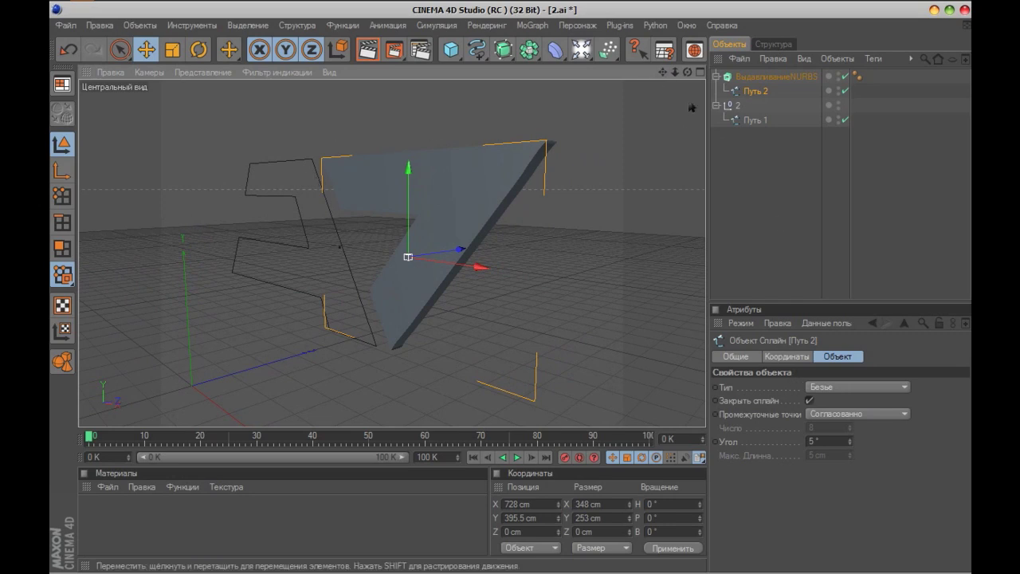
{"action": "left_click", "coordinate": [505, 54]}
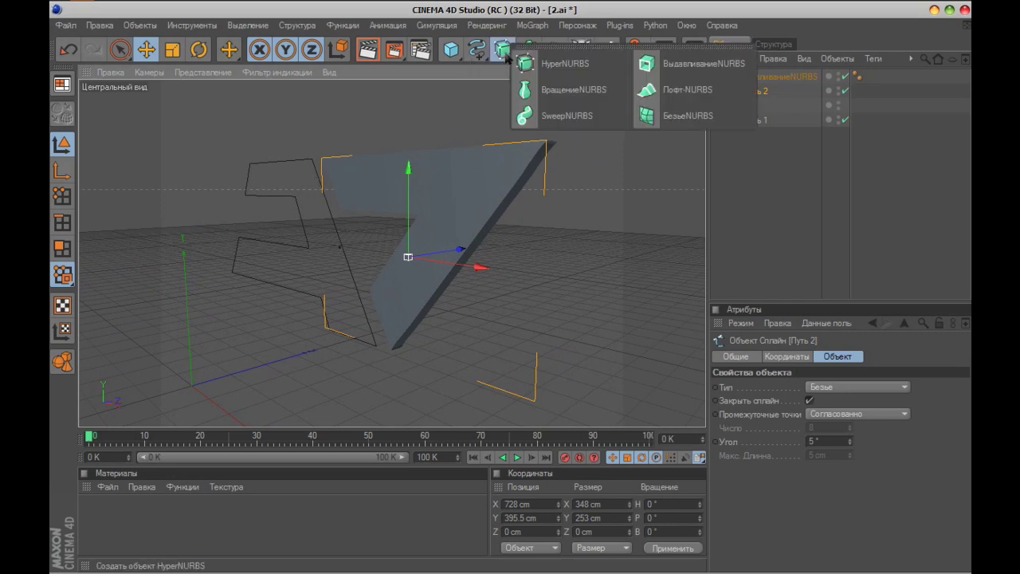
Add a second Extrude NURBS, ВыдавливаниеNURBS.1, and nest Путь 1 inside it.
{"action": "left_click", "coordinate": [662, 67]}
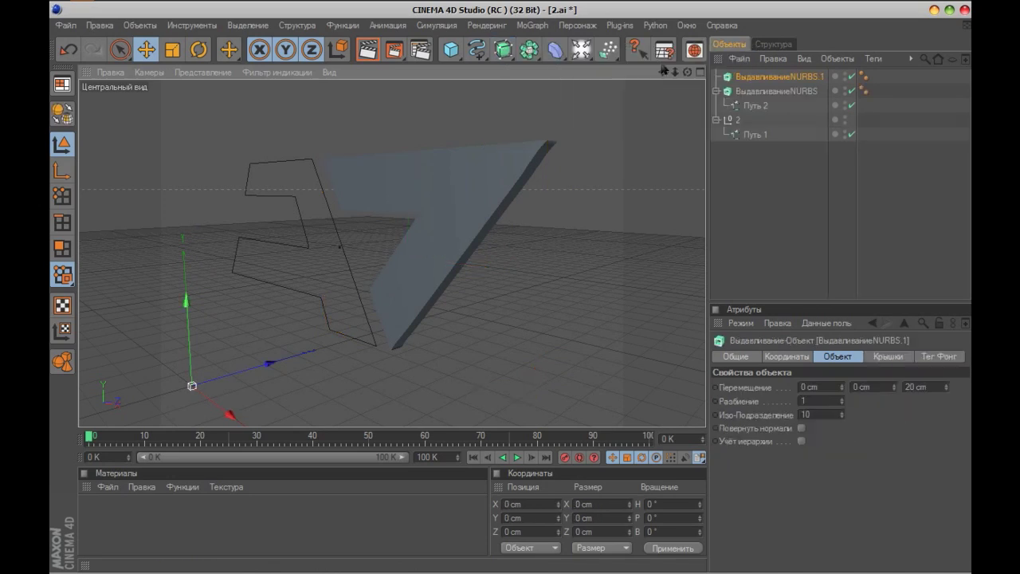
{"action": "left_click", "coordinate": [757, 141]}
{"action": "left_click_drag", "start_coordinate": [756, 85], "coordinate": [758, 79]}
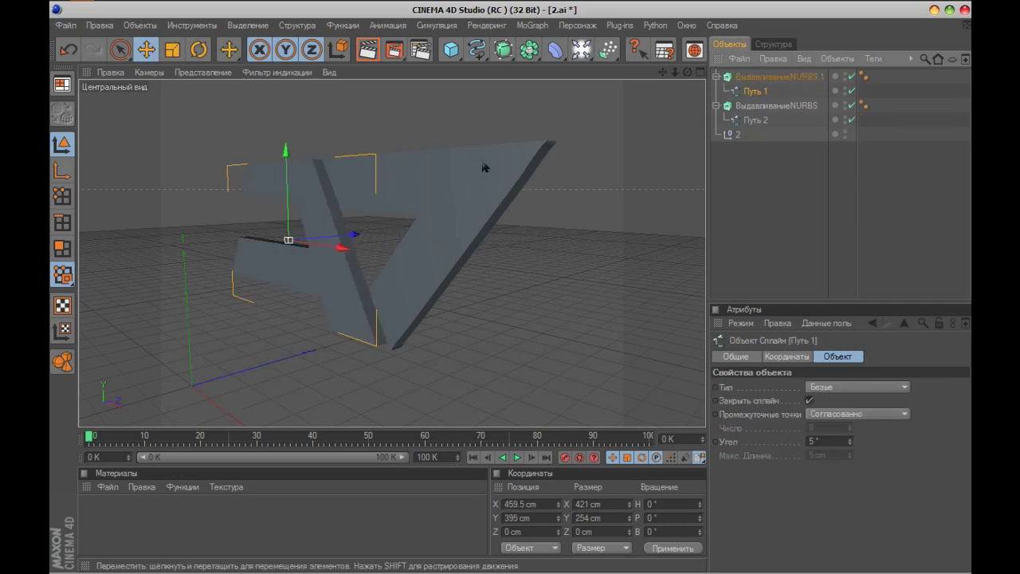
{"action": "left_click_drag", "start_coordinate": [446, 207], "coordinate": [494, 204]}
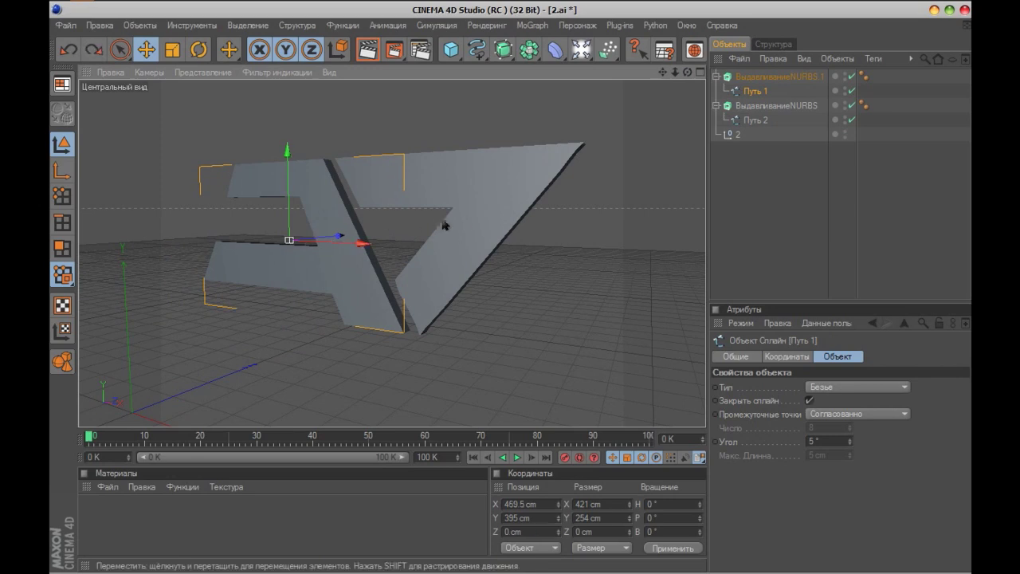
{"action": "left_click", "coordinate": [477, 221]}
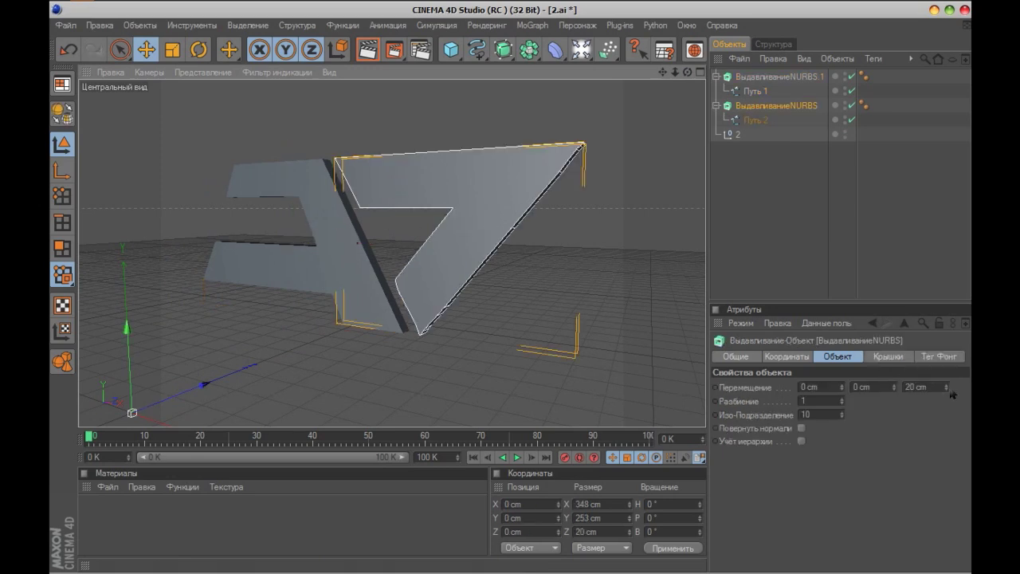
Set Перемещение Z to about 143 cm for the right letter and about 171 cm for the left.
{"action": "left_click_drag", "start_coordinate": [947, 387], "coordinate": [577, 371]}
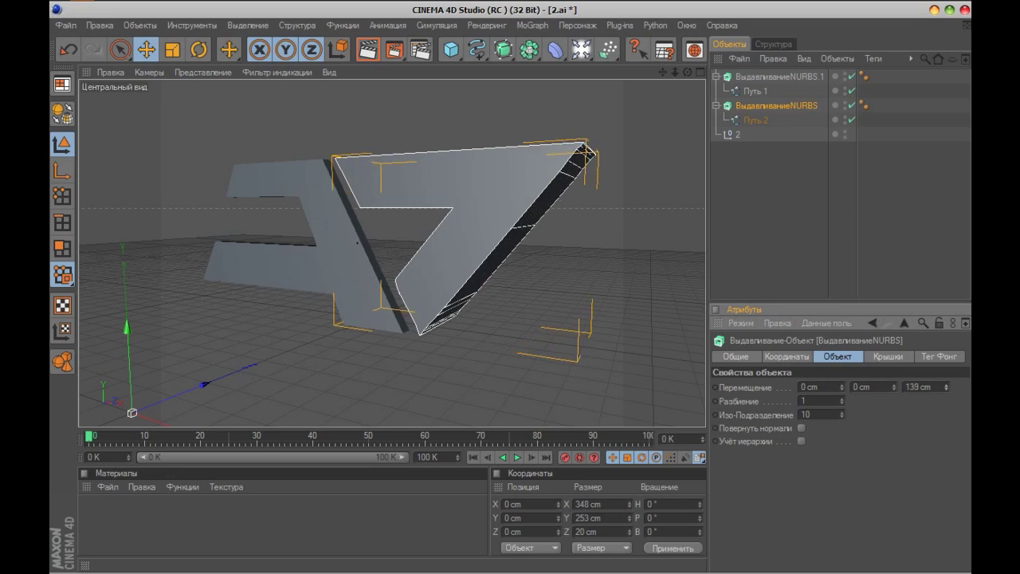
{"action": "left_click", "coordinate": [301, 263]}
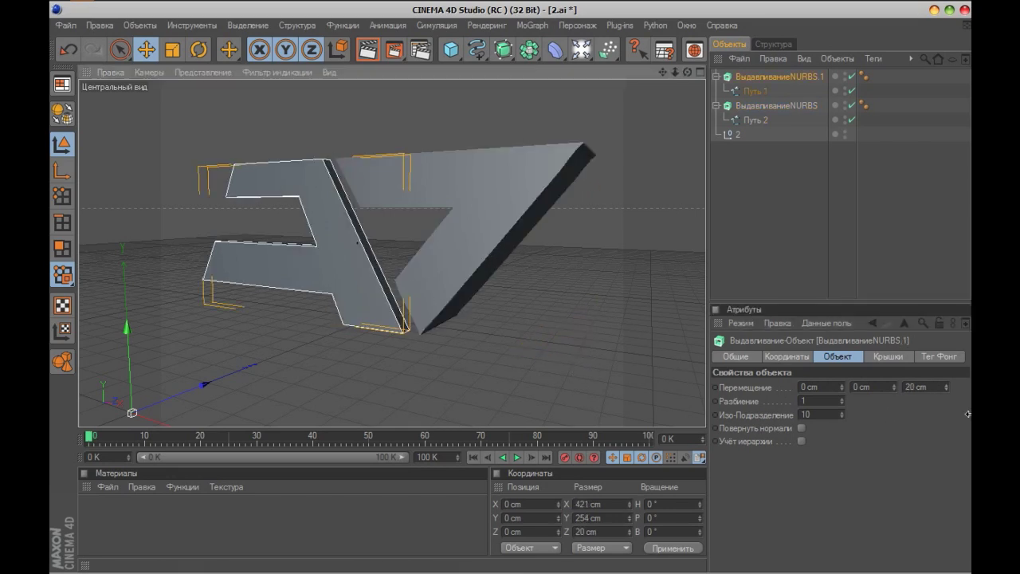
{"action": "left_click_drag", "start_coordinate": [946, 388], "coordinate": [946, 303]}
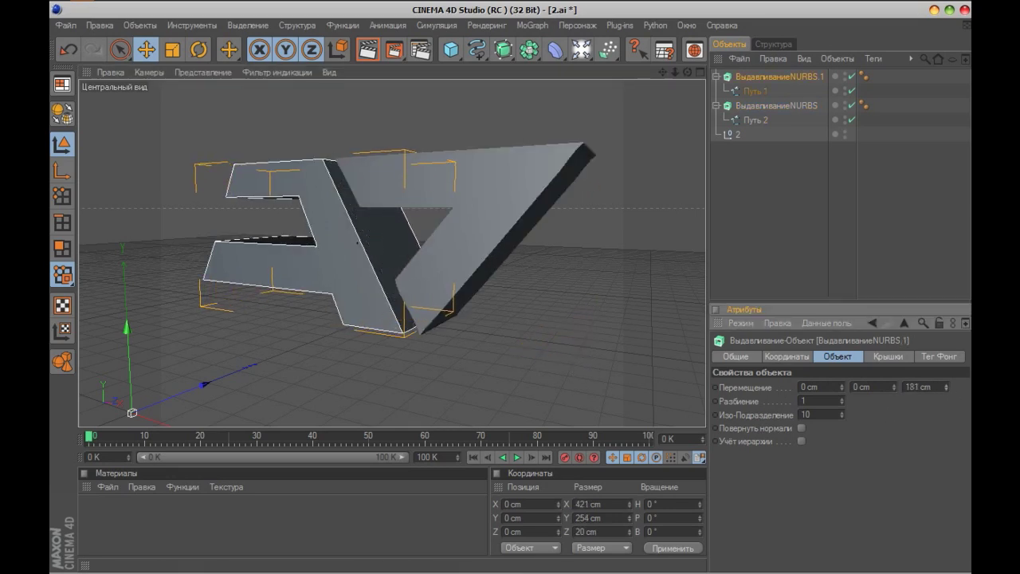
{"action": "left_click", "coordinate": [497, 228]}
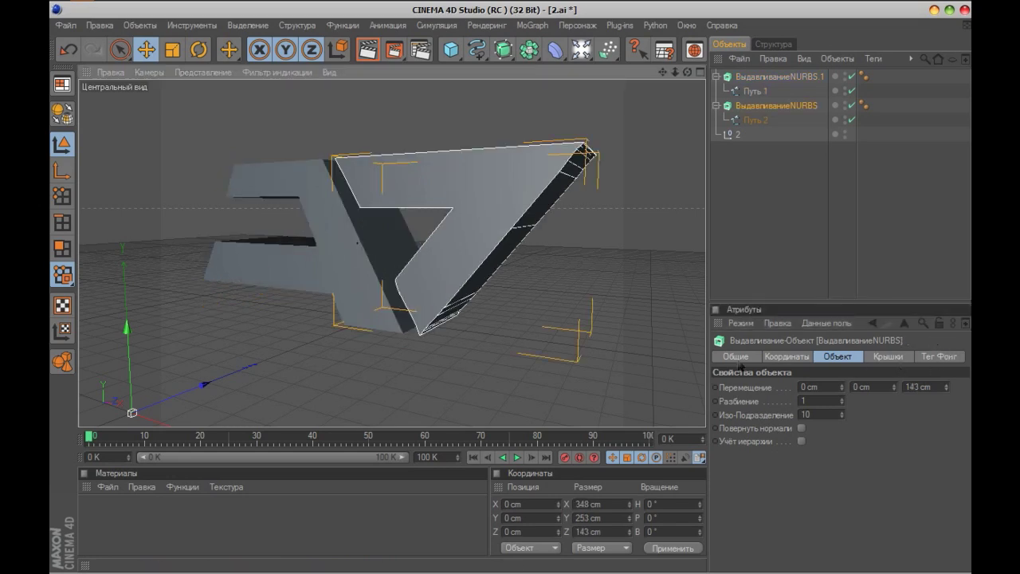
Set both caps of the right letter to Крышка и фаска, with 5 segments and 3 cm radius.
{"action": "left_click", "coordinate": [887, 356]}
{"action": "left_click", "coordinate": [908, 387]}
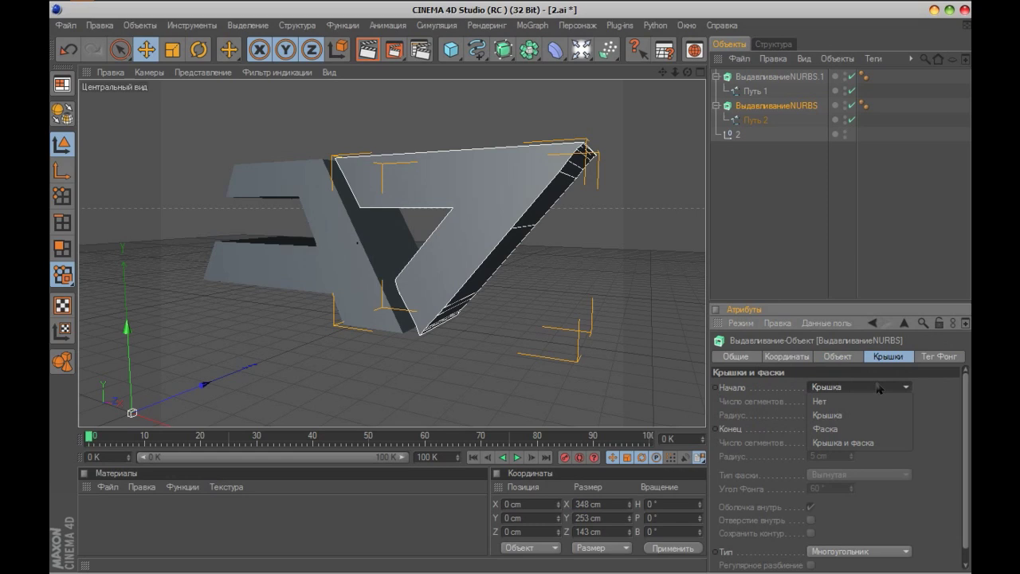
{"action": "left_click", "coordinate": [850, 442]}
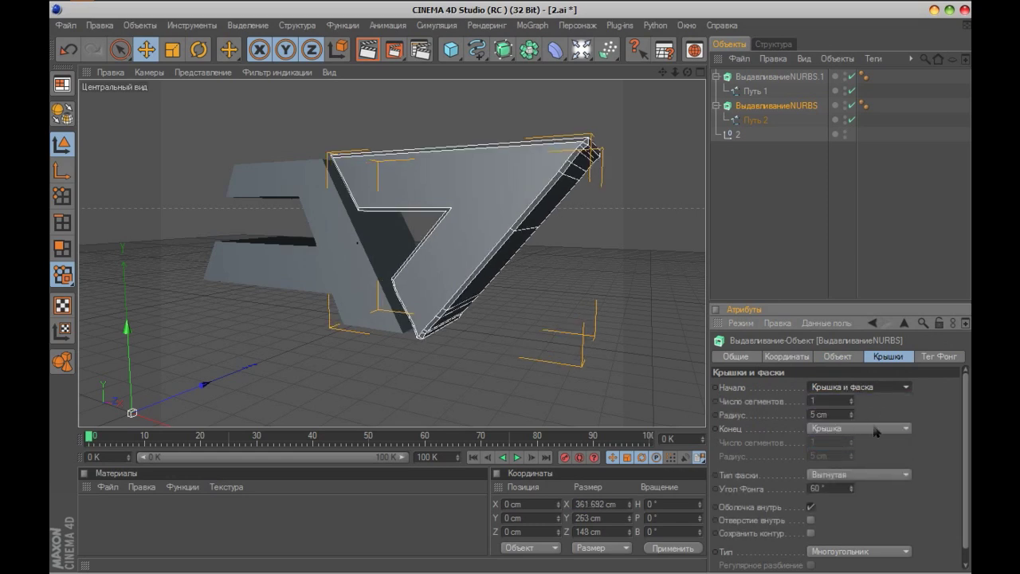
{"action": "left_click", "coordinate": [875, 431]}
{"action": "left_click", "coordinate": [876, 483]}
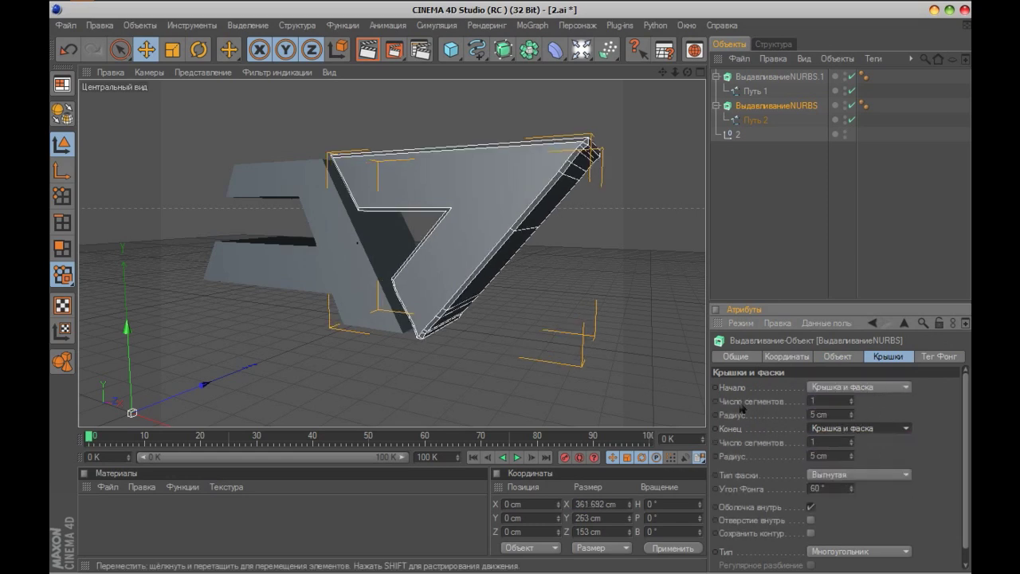
{"action": "mouse_move", "coordinate": [851, 402]}
{"action": "left_mouse_down"}
{"action": "mouse_move", "coordinate": [885, 401]}
{"action": "mouse_move", "coordinate": [833, 401]}
{"action": "left_mouse_up"}
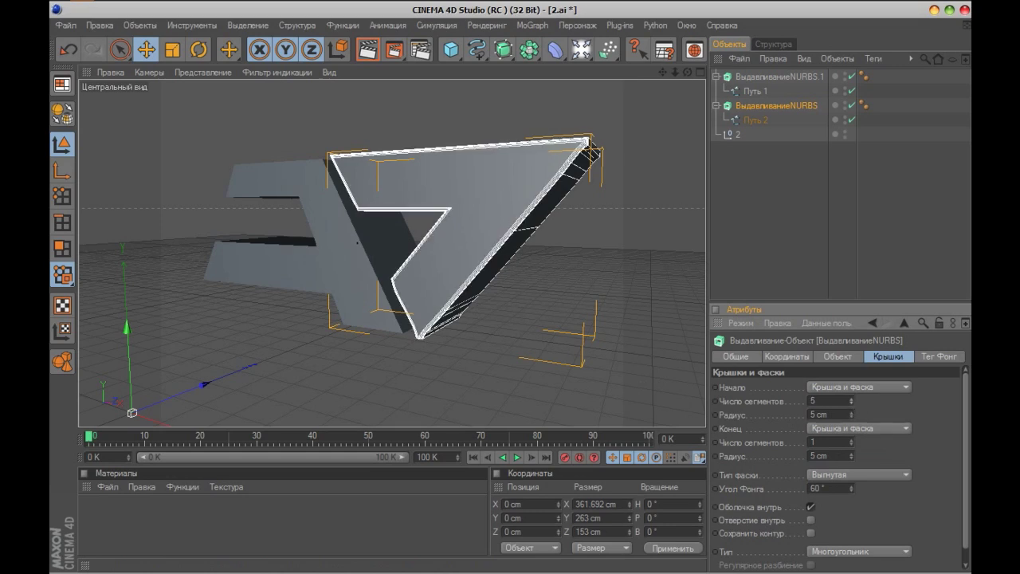
{"action": "mouse_move", "coordinate": [851, 414]}
{"action": "left_mouse_down"}
{"action": "mouse_move", "coordinate": [833, 415]}
{"action": "mouse_move", "coordinate": [865, 415]}
{"action": "left_mouse_up"}
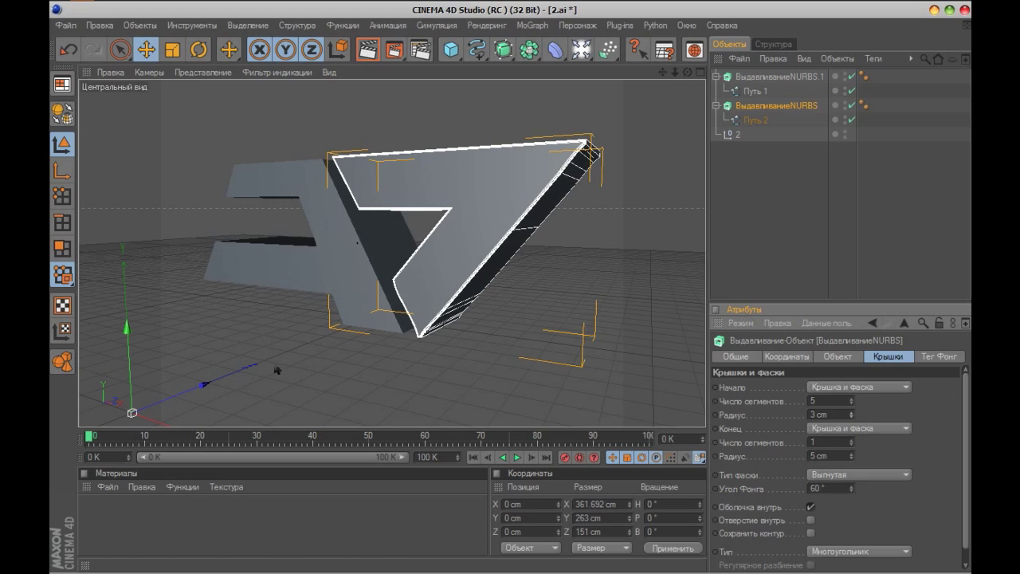
{"action": "left_click", "coordinate": [290, 290]}
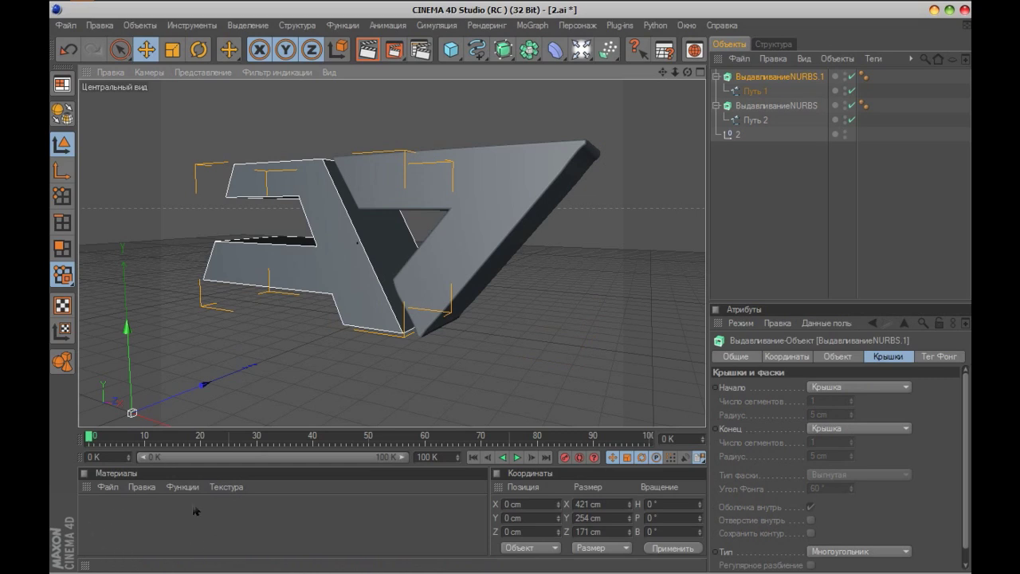
Create a new material and open it in the Material Editor, setting its colour to red.
{"action": "double_click", "coordinate": [115, 532]}
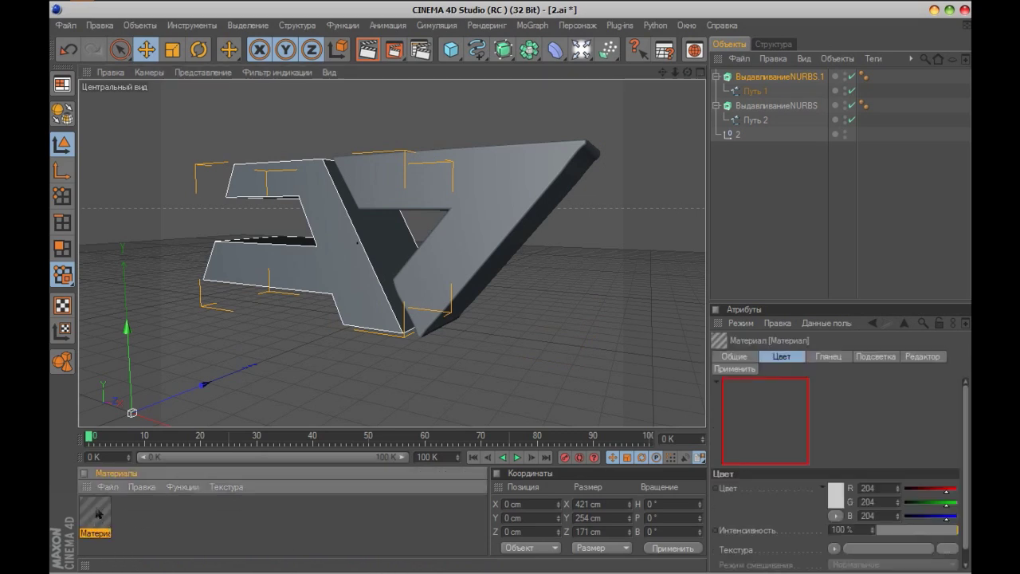
{"action": "double_click", "coordinate": [94, 516]}
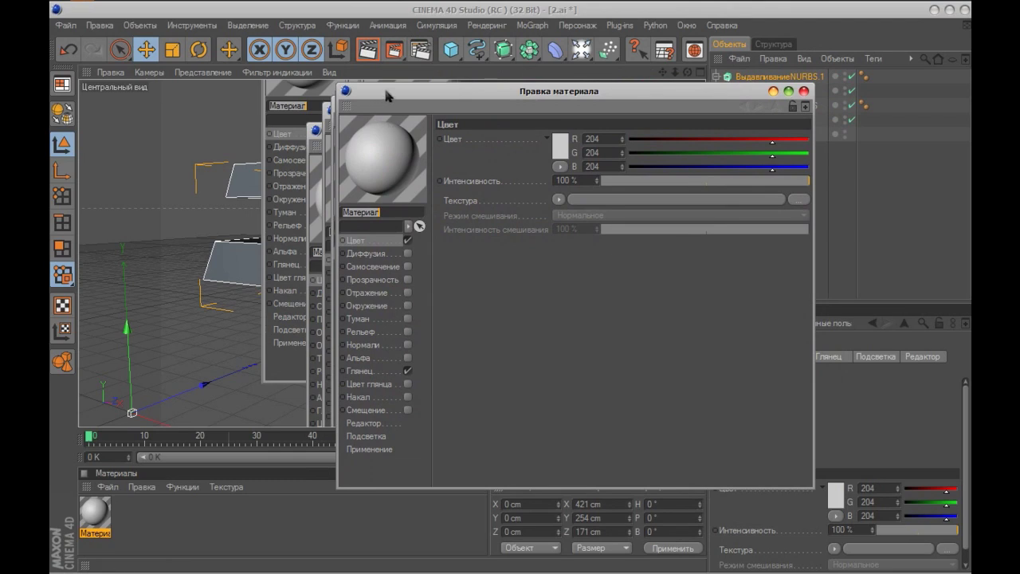
{"action": "left_click_drag", "start_coordinate": [387, 93], "coordinate": [341, 81]}
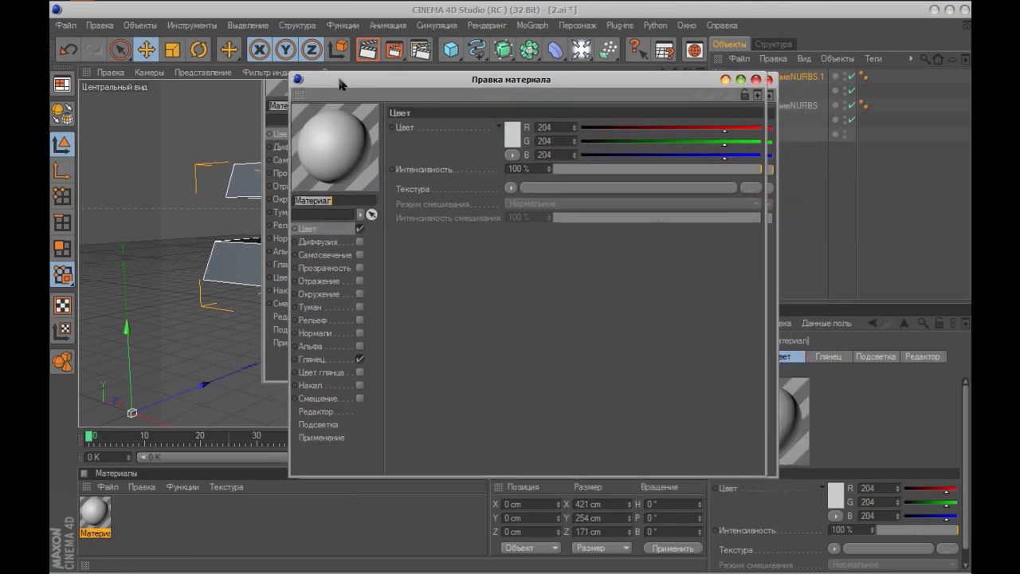
{"action": "left_click", "coordinate": [512, 142]}
{"action": "left_click_drag", "start_coordinate": [483, 118], "coordinate": [555, 76]}
{"action": "left_click", "coordinate": [485, 209]}
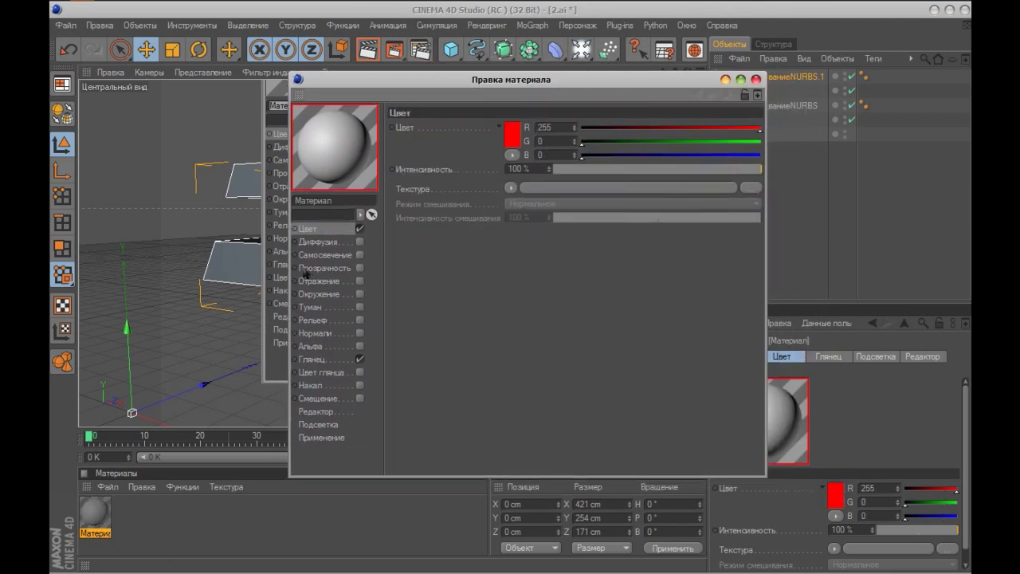
Turn on the material's Отражение (reflection) at about 90% intensity.
{"action": "left_click", "coordinate": [317, 281]}
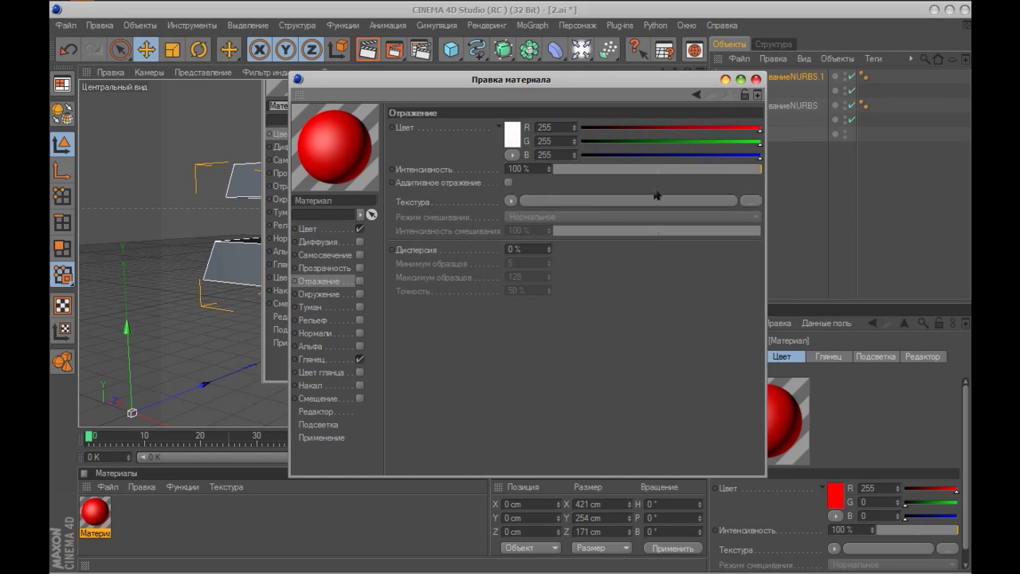
{"action": "left_click", "coordinate": [360, 282]}
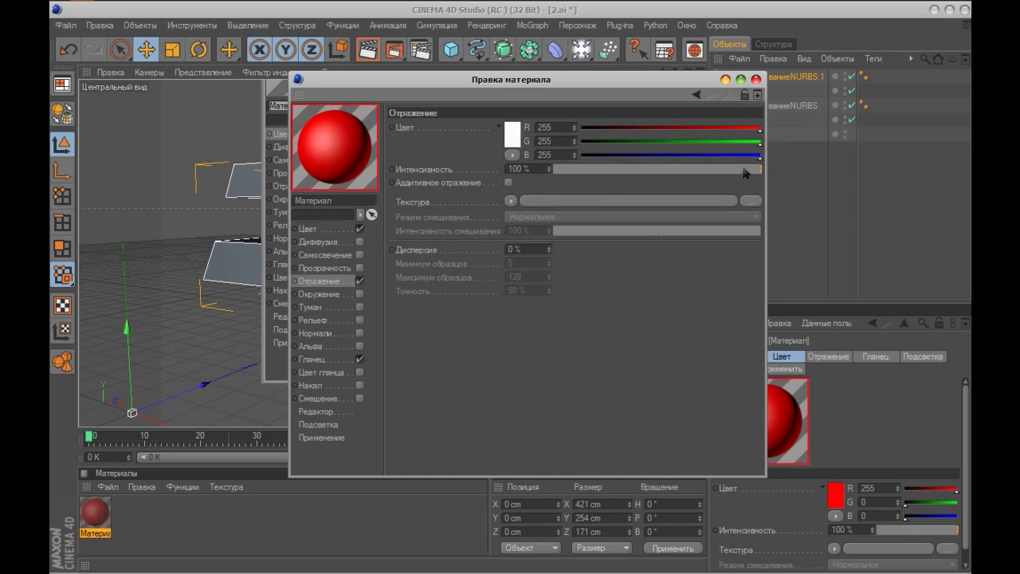
{"action": "mouse_move", "coordinate": [742, 170]}
{"action": "left_mouse_down"}
{"action": "mouse_move", "coordinate": [729, 171]}
{"action": "mouse_move", "coordinate": [743, 171]}
{"action": "left_mouse_up"}
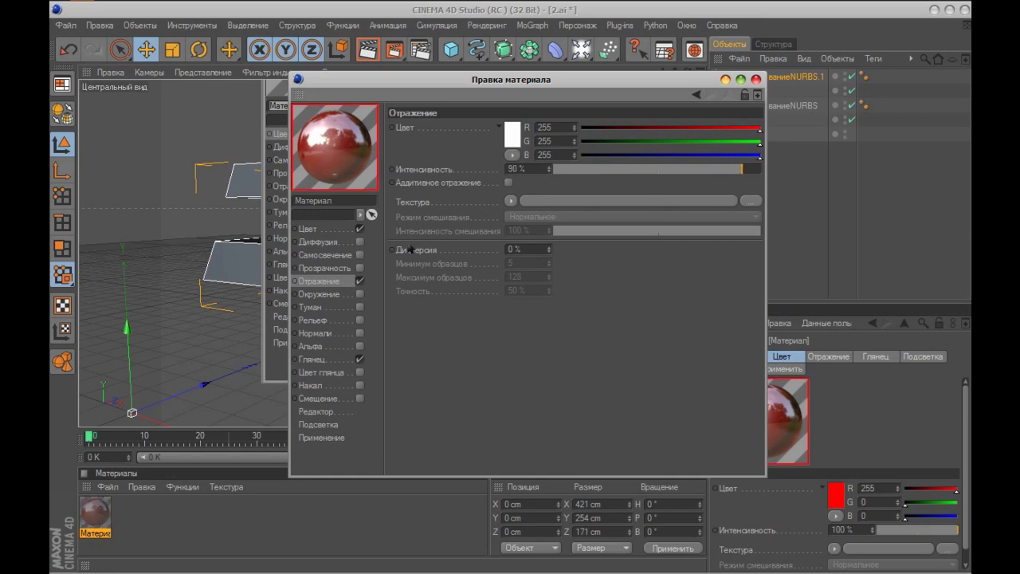
Change the material colour to dark grey RGB 95,95,95 and close the Material Editor.
{"action": "left_click", "coordinate": [327, 229]}
{"action": "left_click", "coordinate": [514, 144]}
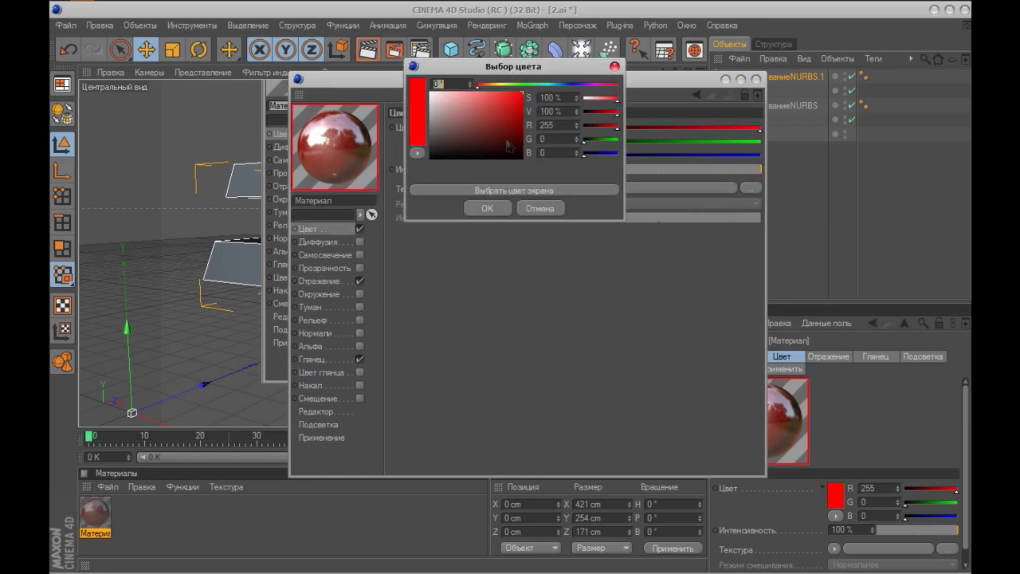
{"action": "left_click_drag", "start_coordinate": [471, 137], "coordinate": [420, 141]}
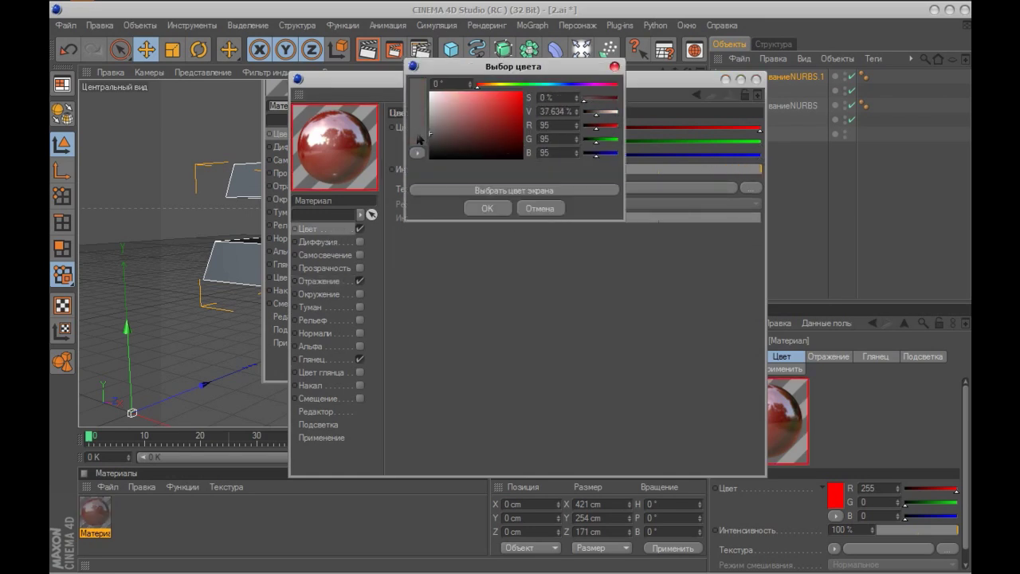
{"action": "left_click", "coordinate": [487, 208]}
{"action": "left_click", "coordinate": [756, 78]}
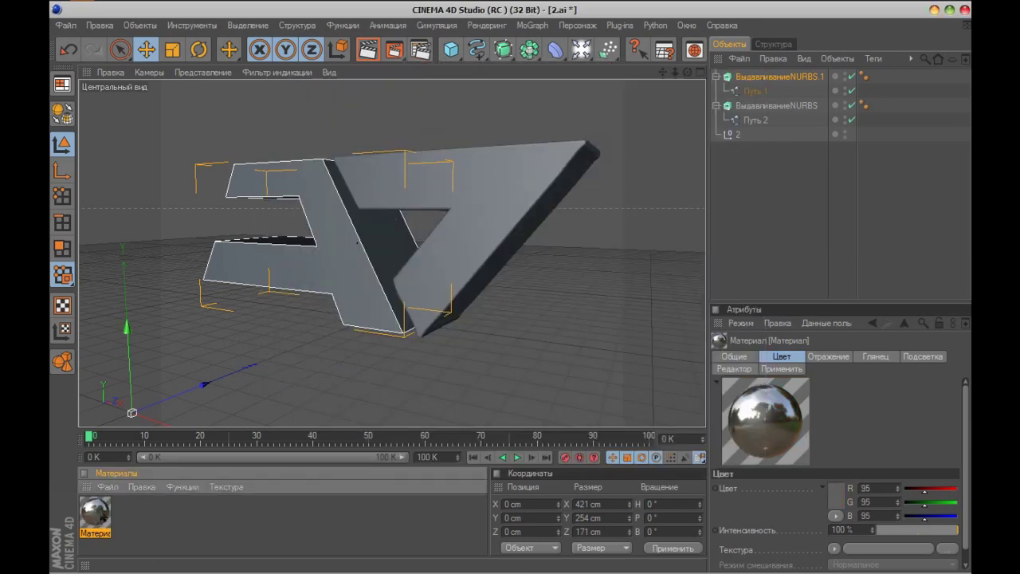
Drag the grey material onto each ВыдавливаниеNURBS letter, giving both a UVW texture tag.
{"action": "left_click_drag", "start_coordinate": [95, 512], "coordinate": [335, 266]}
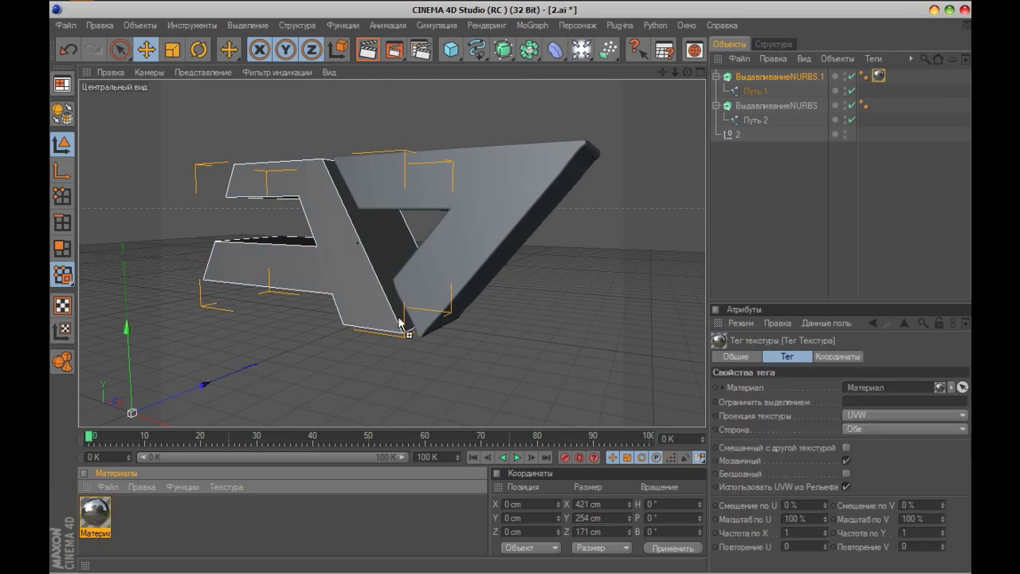
{"action": "left_click_drag", "start_coordinate": [401, 324], "coordinate": [402, 325]}
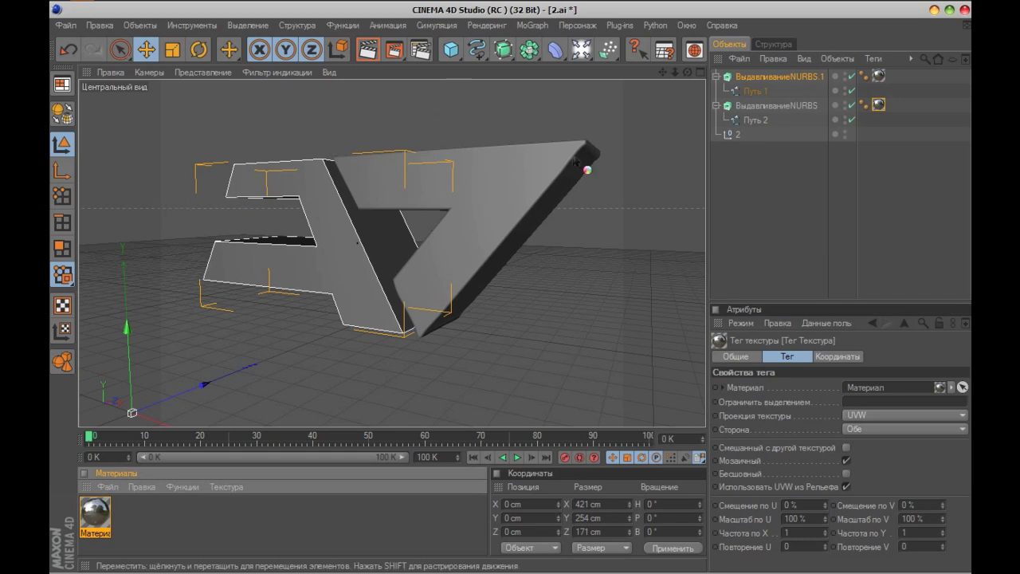
{"action": "mouse_move", "coordinate": [586, 210]}
{"action": "left_mouse_down"}
{"action": "mouse_move", "coordinate": [380, 109]}
{"action": "mouse_move", "coordinate": [434, 62]}
{"action": "mouse_move", "coordinate": [423, 53]}
{"action": "left_mouse_up"}
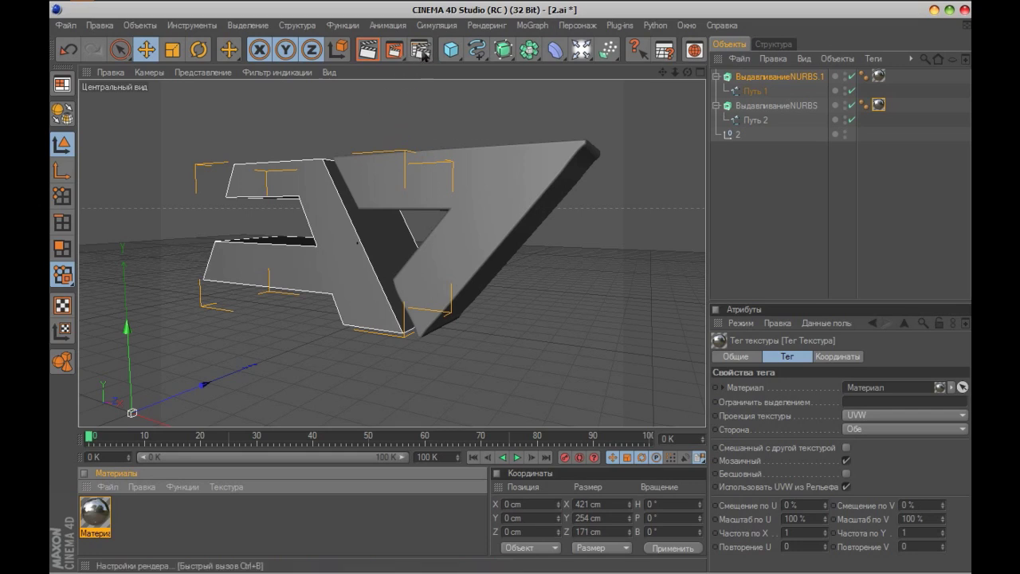
In Render Settings Вывод, set the output size to 1280 x 720.
{"action": "left_click", "coordinate": [422, 51]}
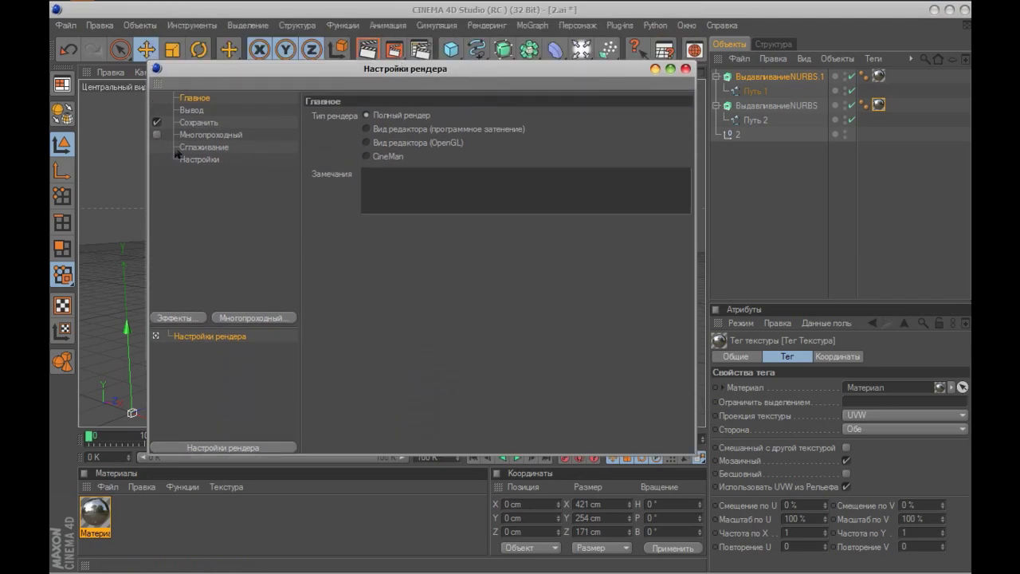
{"action": "left_click", "coordinate": [194, 110]}
{"action": "double_click", "coordinate": [422, 129]}
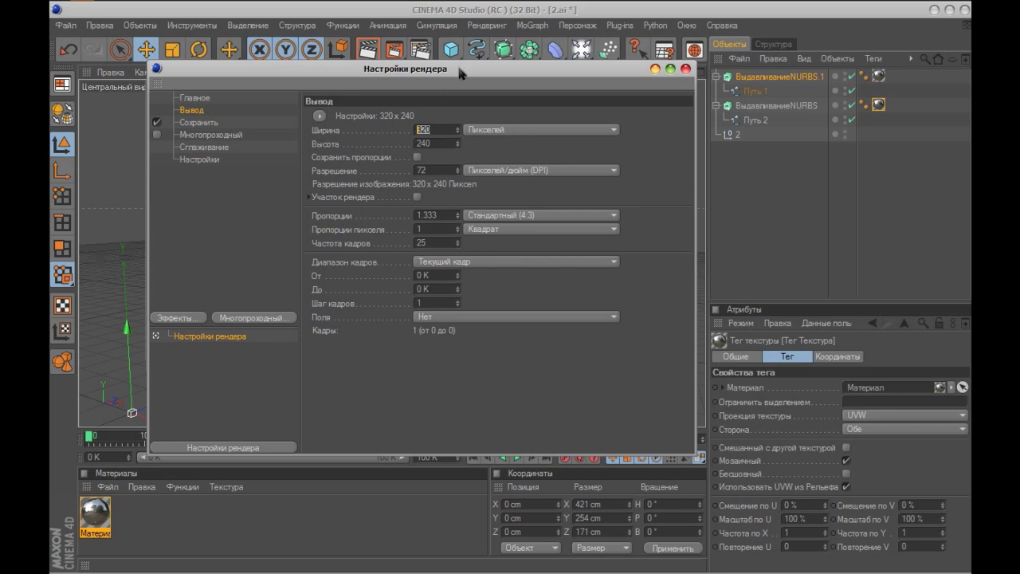
{"action": "left_click_drag", "start_coordinate": [459, 68], "coordinate": [461, 96]}
{"action": "type", "text": "128"}
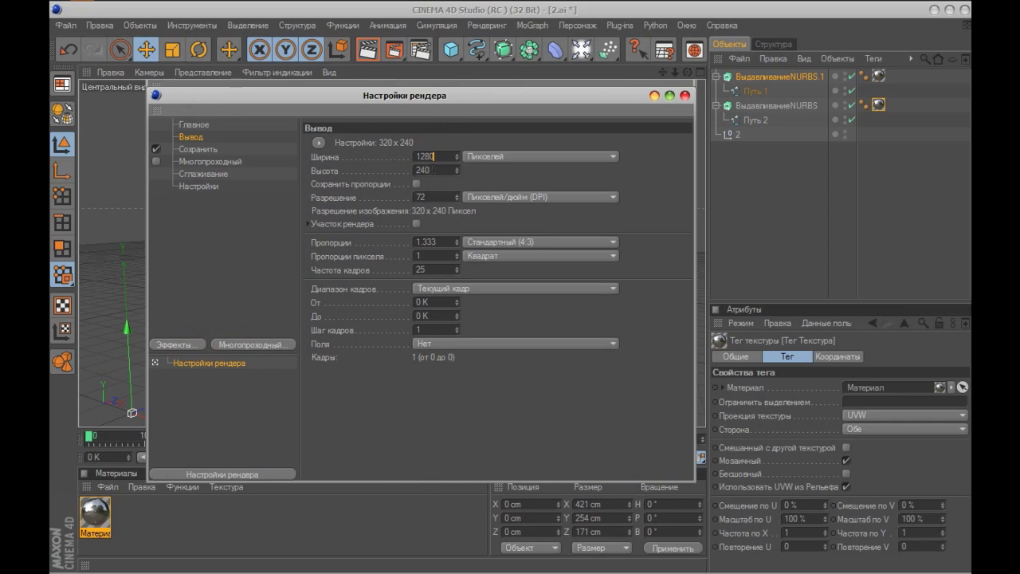
{"action": "key", "text": "Tab"}
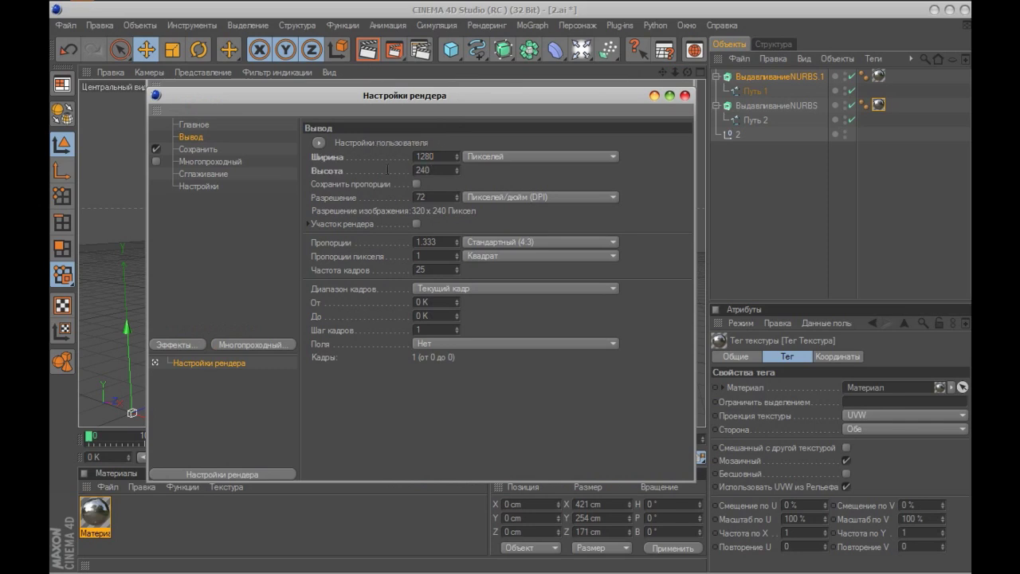
{"action": "key", "text": "BackSpace"}
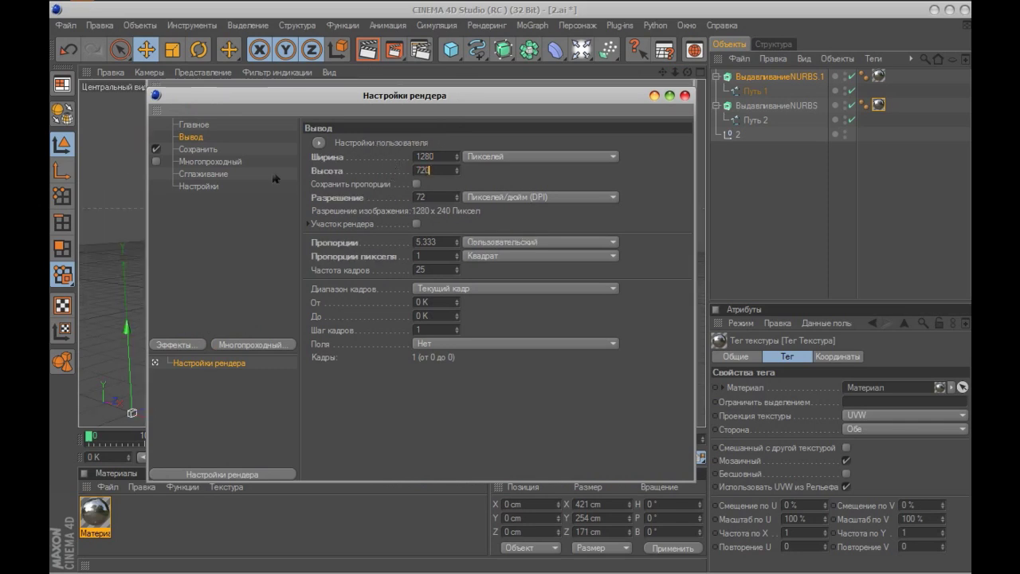
Save renders to Desktop\23 as PNG with Альфа канал enabled.
{"action": "left_click", "coordinate": [205, 150]}
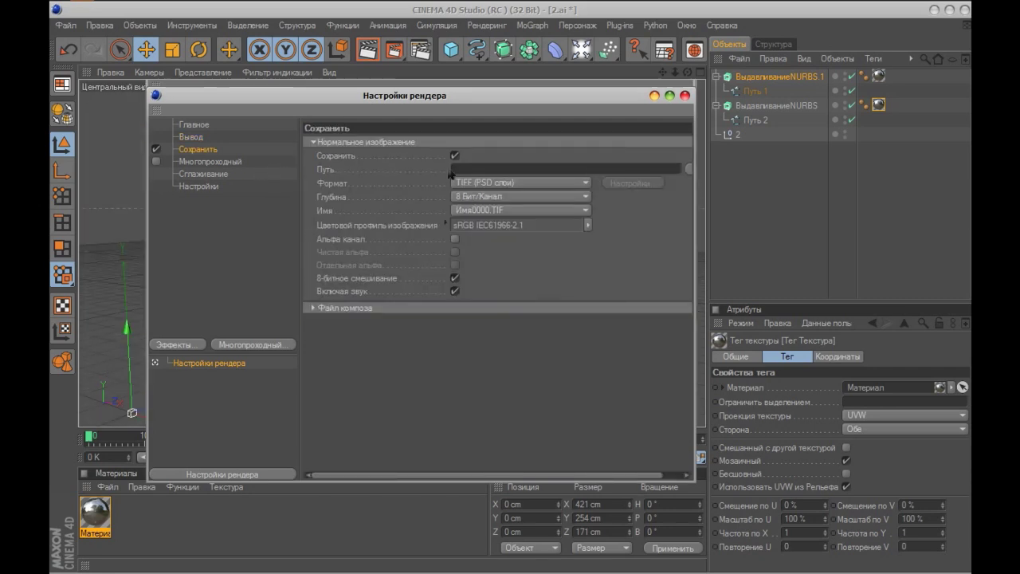
{"action": "left_click", "coordinate": [689, 169]}
{"action": "type", "text": "23"}
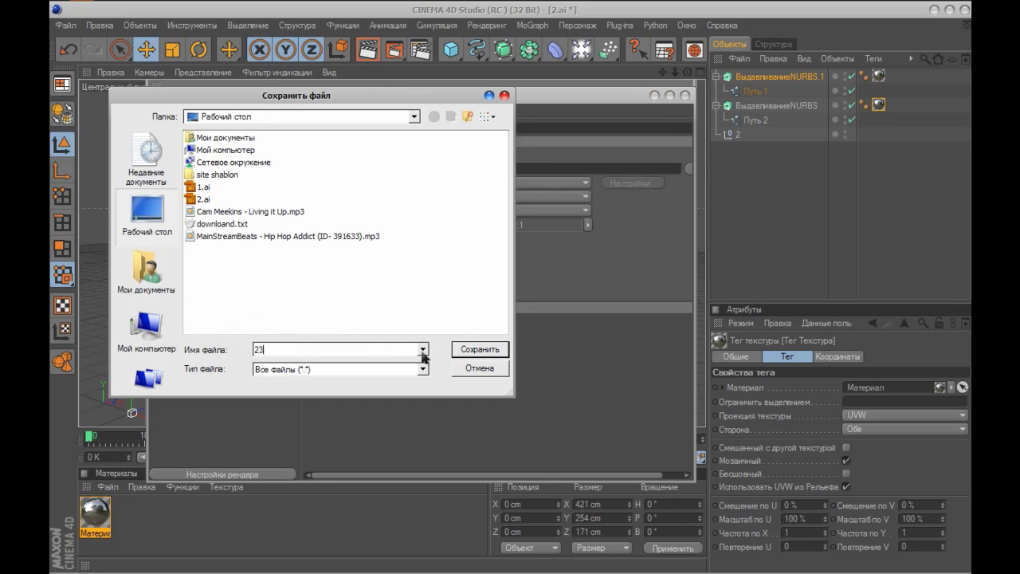
{"action": "left_click", "coordinate": [484, 351]}
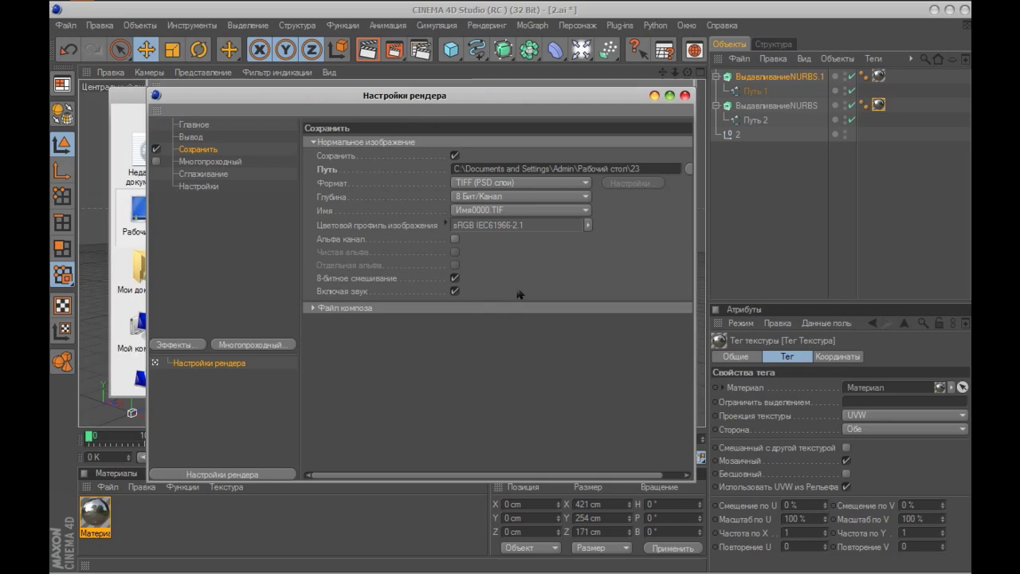
{"action": "left_click", "coordinate": [493, 183]}
{"action": "left_click", "coordinate": [531, 186]}
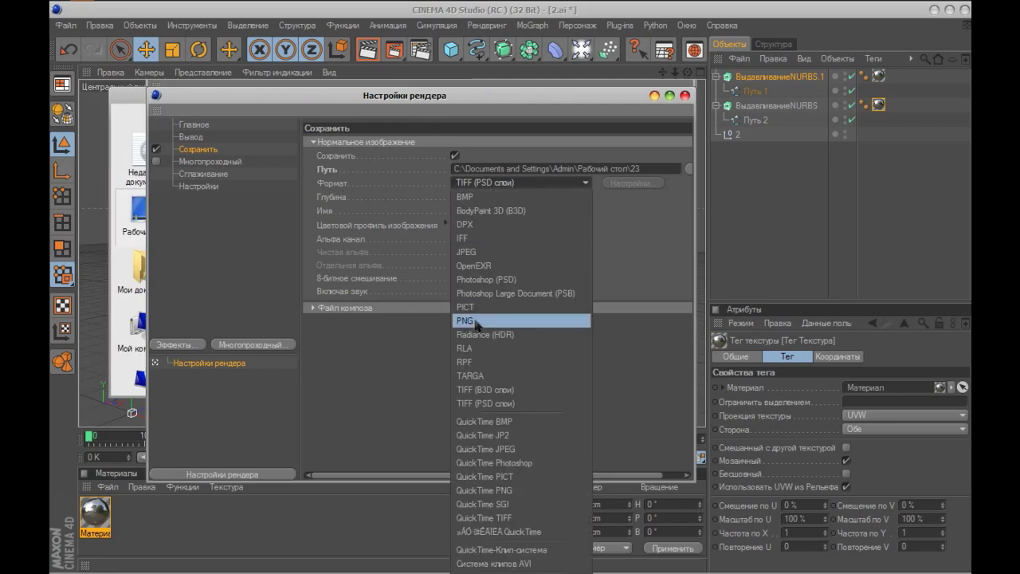
{"action": "left_click", "coordinate": [479, 322]}
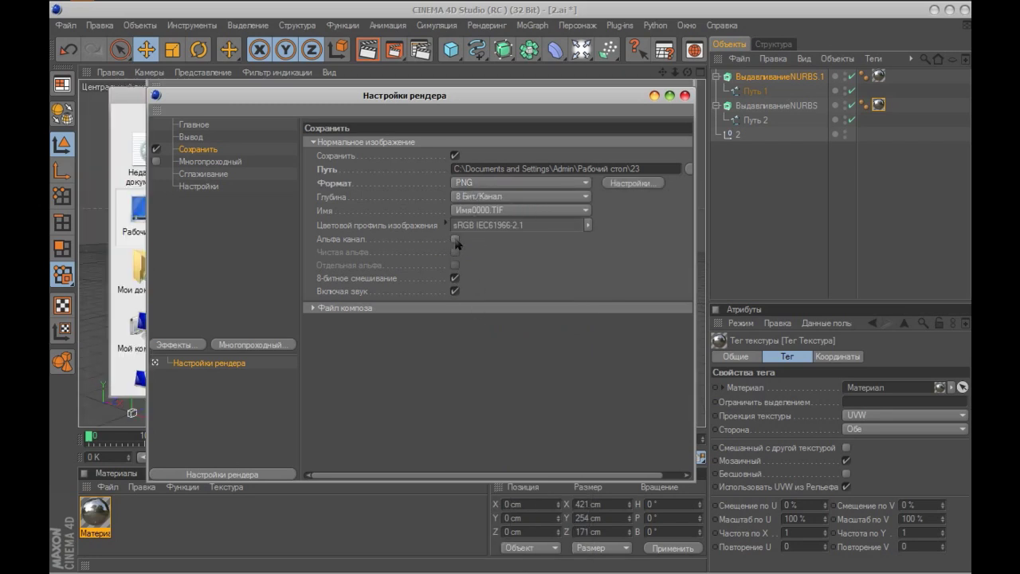
{"action": "left_click", "coordinate": [455, 240]}
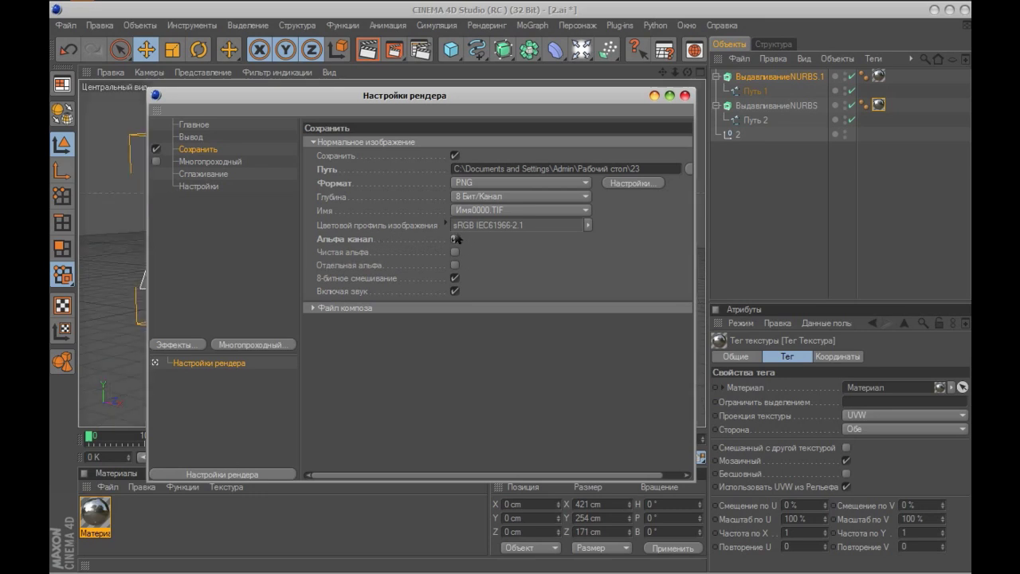
{"action": "left_click", "coordinate": [685, 96]}
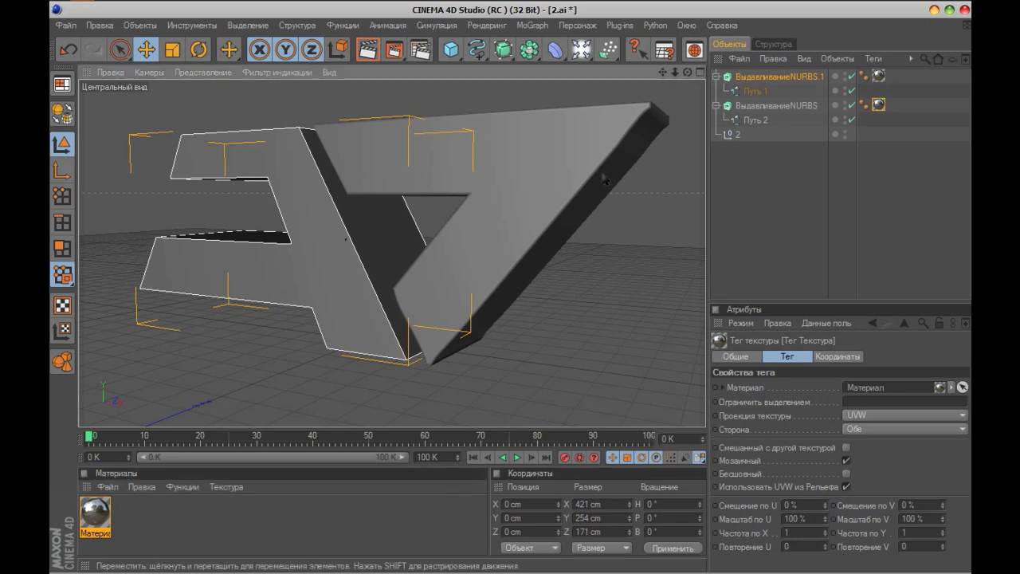
Zoom out and orbit to view the logo from below, then render it as 23_0067.png.
{"action": "left_click_drag", "start_coordinate": [676, 73], "coordinate": [613, 152]}
{"action": "mouse_move", "coordinate": [688, 72]}
{"action": "left_mouse_down"}
{"action": "mouse_move", "coordinate": [661, 87]}
{"action": "mouse_move", "coordinate": [682, 76]}
{"action": "mouse_move", "coordinate": [664, 77]}
{"action": "left_mouse_up"}
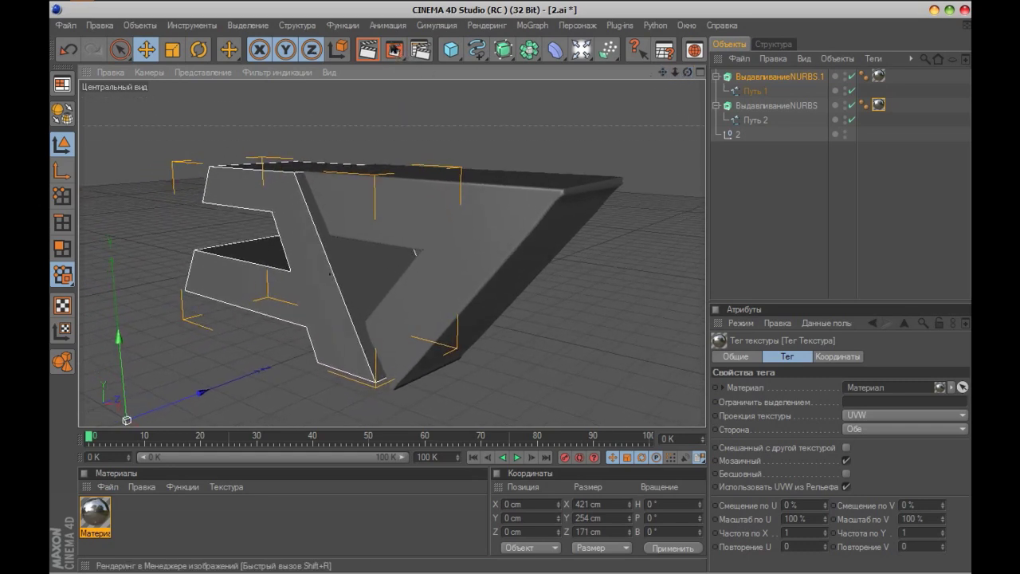
{"action": "key", "text": "F8"}
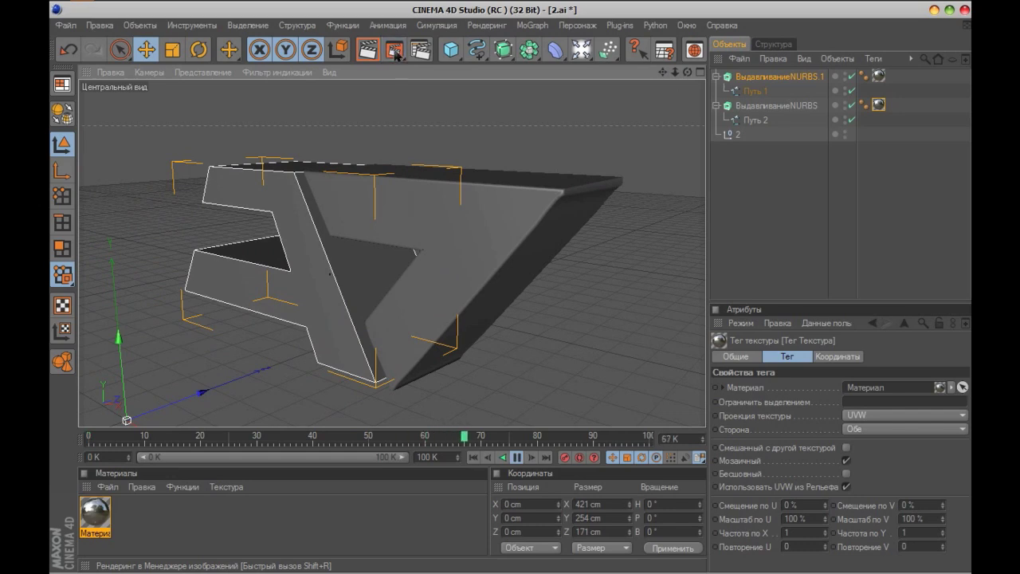
{"action": "left_click", "coordinate": [395, 52]}
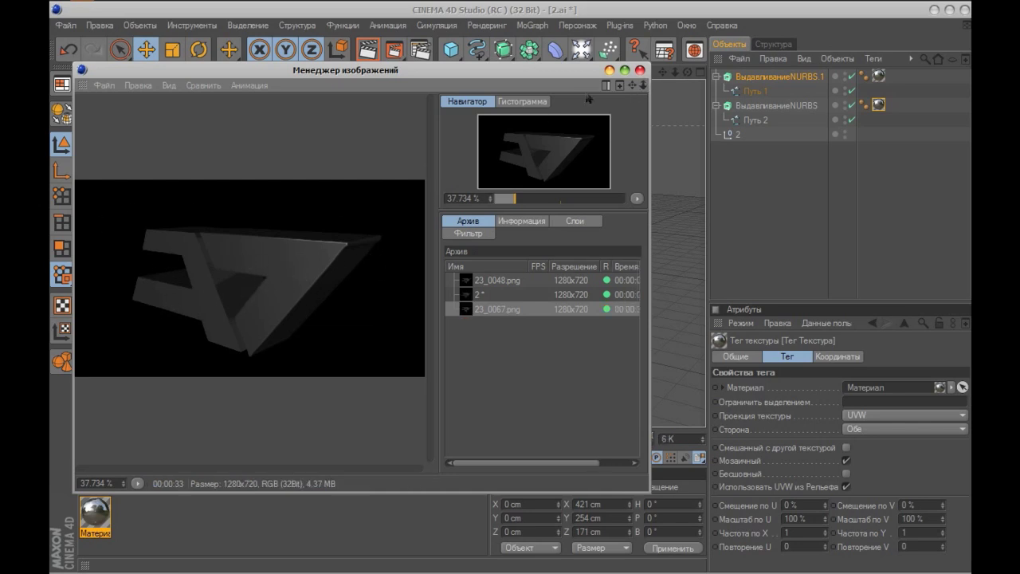
Close the Picture Viewer, then open and inspect 23_0067.png from the desktop.
{"action": "left_click", "coordinate": [641, 73]}
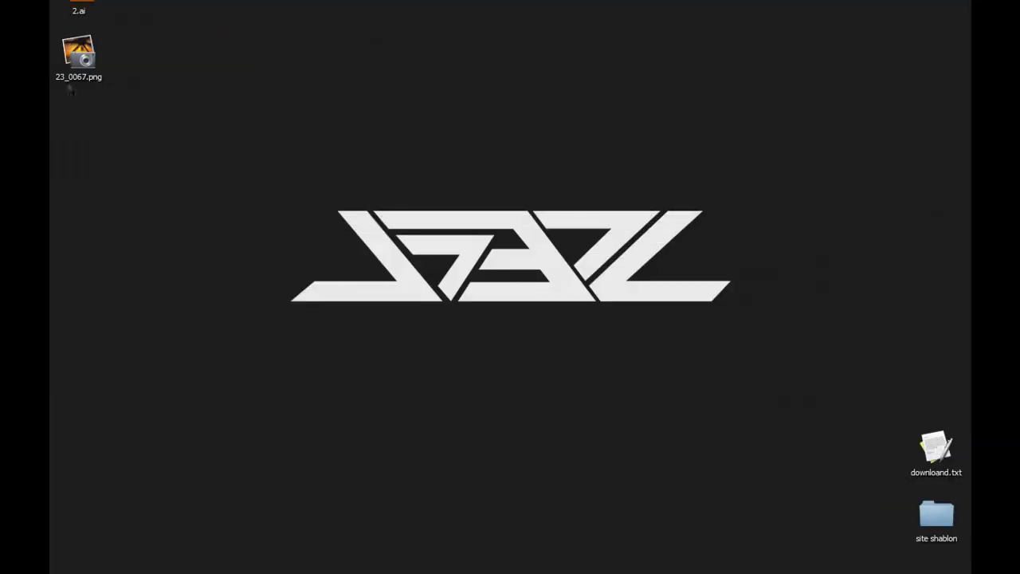
{"action": "left_click", "coordinate": [89, 72]}
{"action": "double_click", "coordinate": [89, 72]}
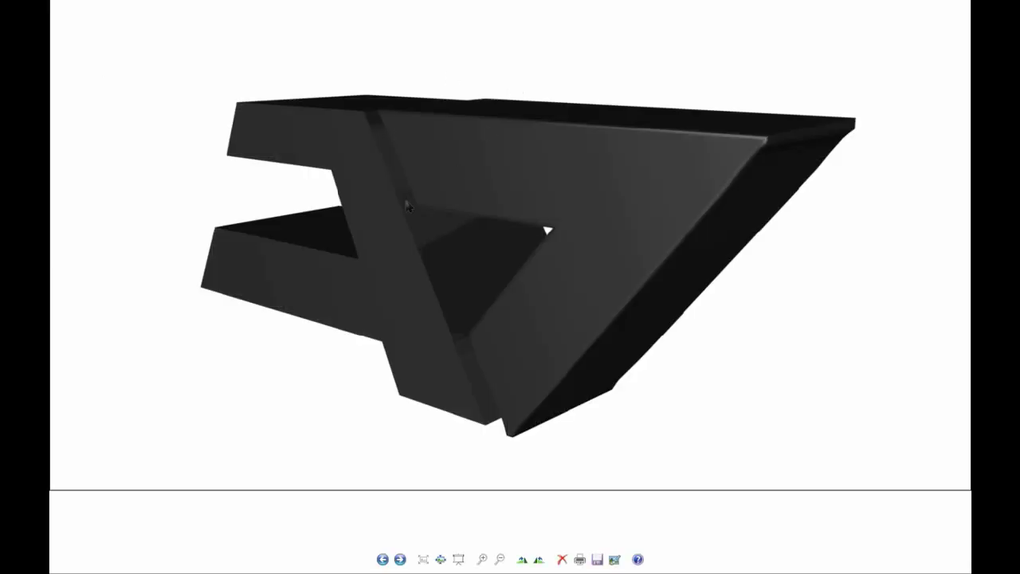
{"action": "key", "text": "Escape"}
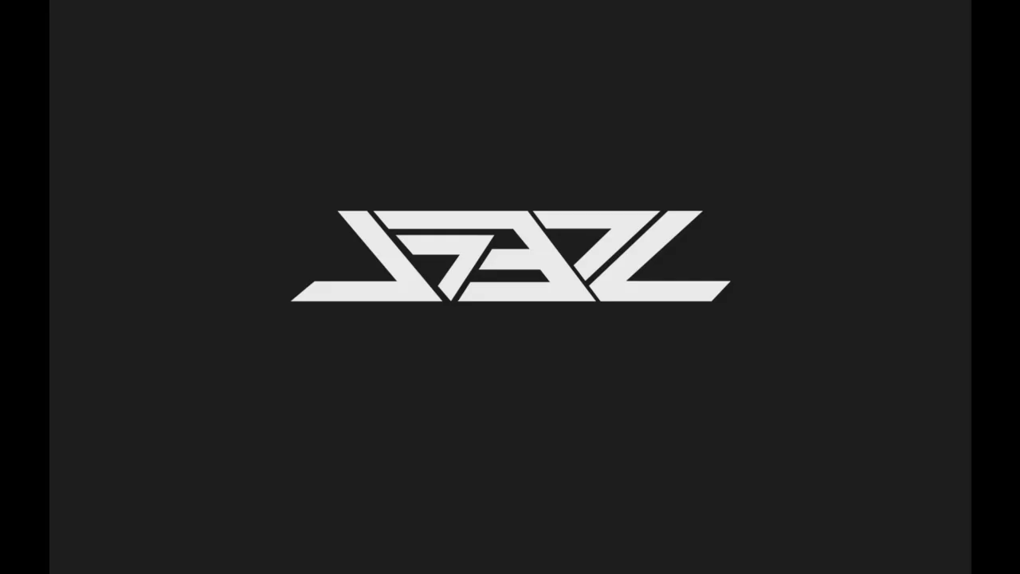
Refresh the desktop icons and clear the selection.
{"action": "left_click", "coordinate": [332, 159]}
{"action": "right_click", "coordinate": [329, 154]}
{"action": "left_click", "coordinate": [368, 193]}
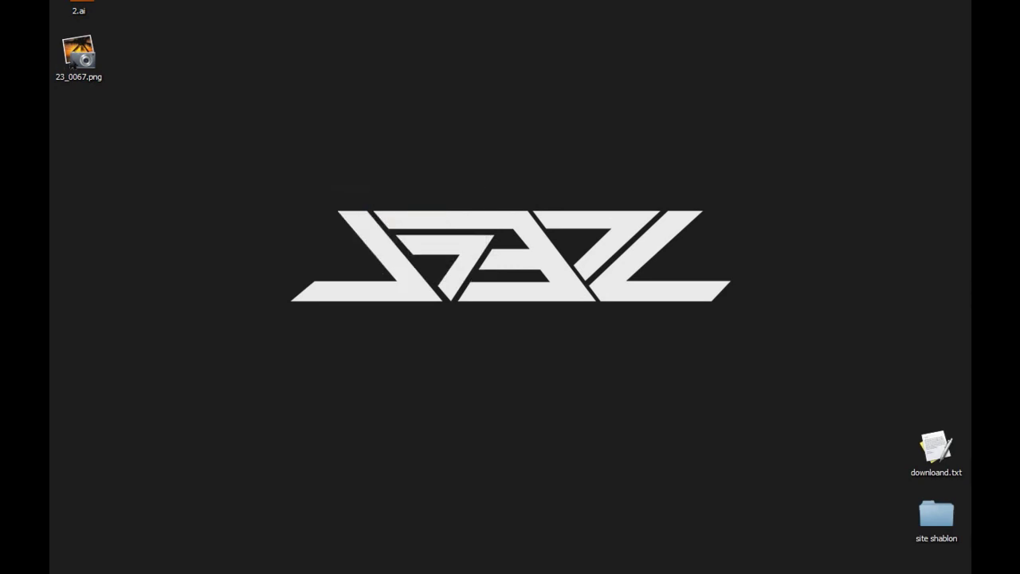
{"action": "left_click", "coordinate": [89, 68]}
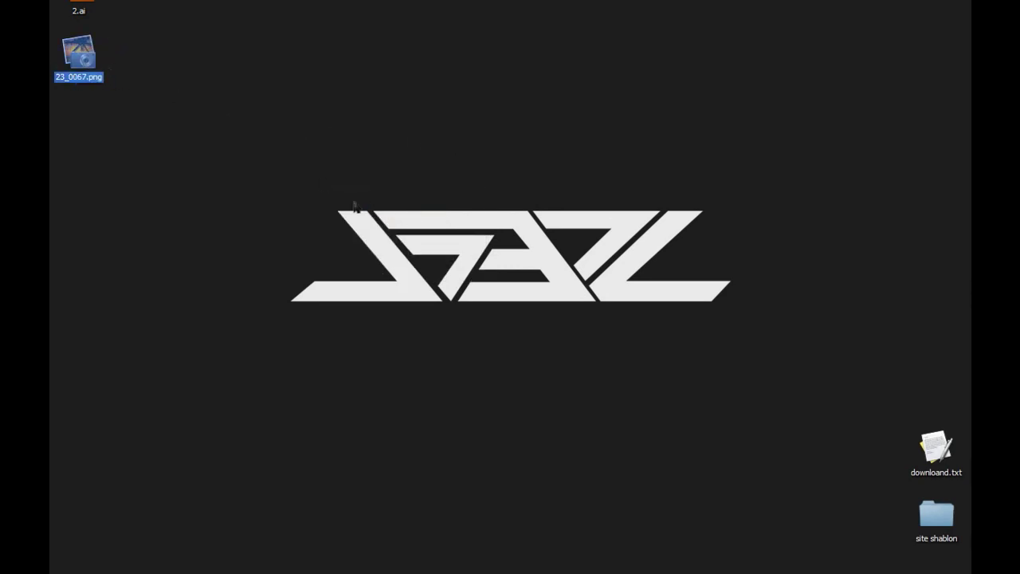
{"action": "mouse_move", "coordinate": [222, 170]}
{"action": "left_mouse_down"}
{"action": "mouse_move", "coordinate": [826, 353]}
{"action": "mouse_move", "coordinate": [159, 167]}
{"action": "left_mouse_up"}
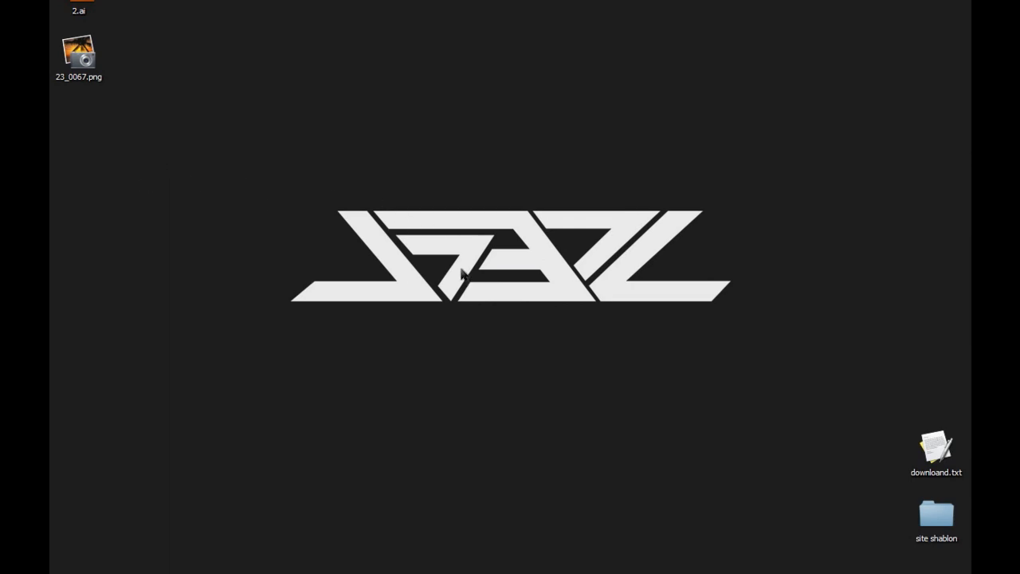